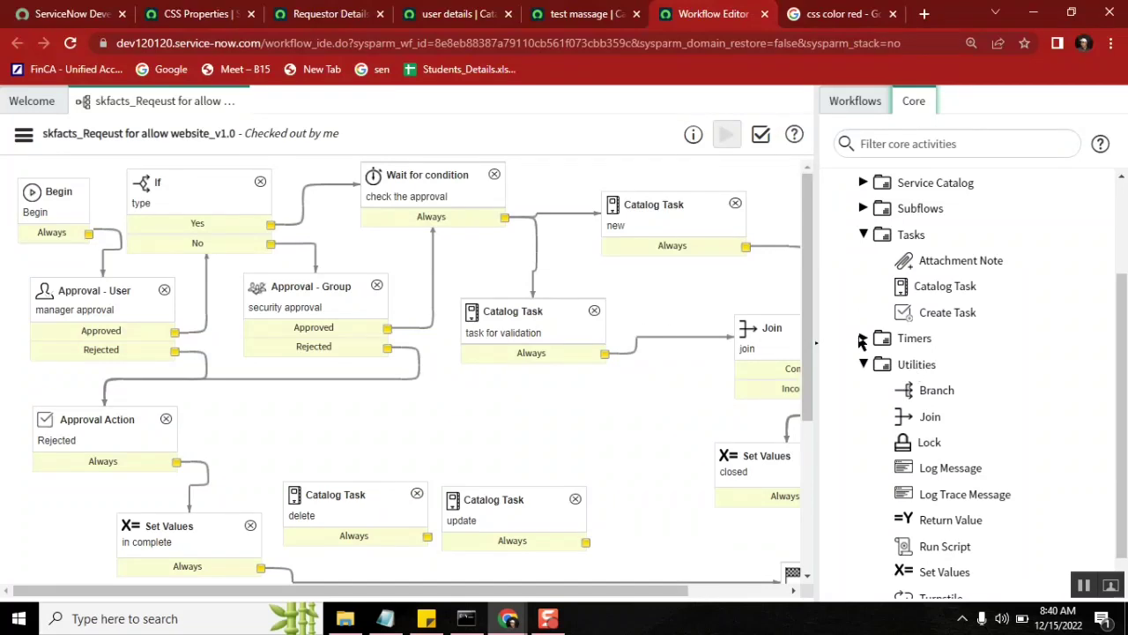
Move the Wait for condition and "new" Catalog Task activities along the flow, opening a gap after the If activity.
click(863, 339)
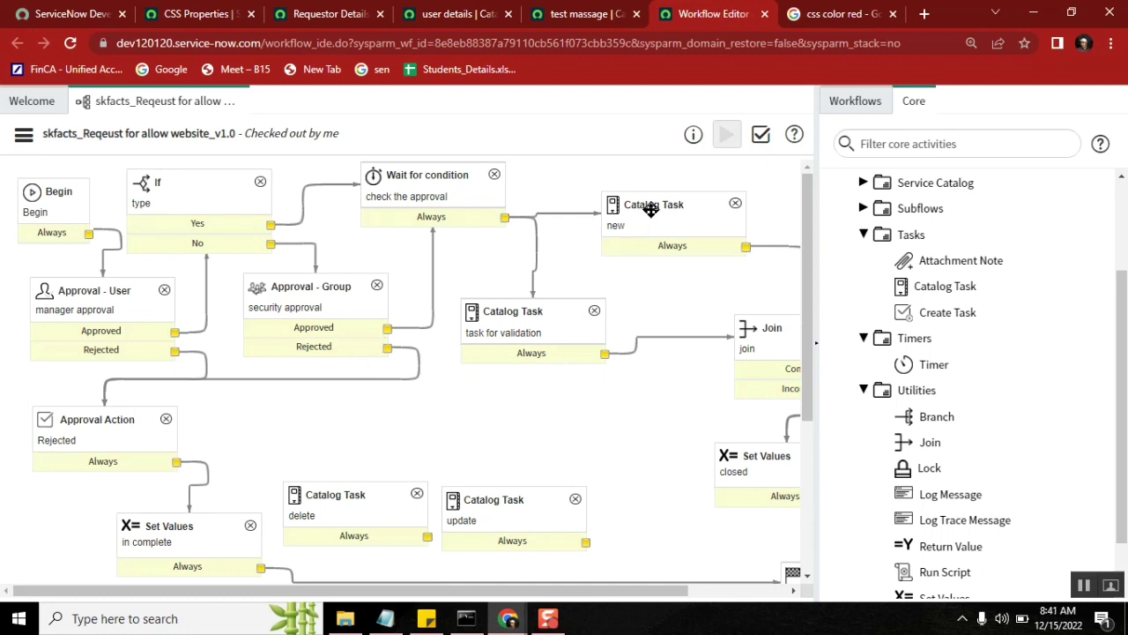
drag(653, 210, 602, 194)
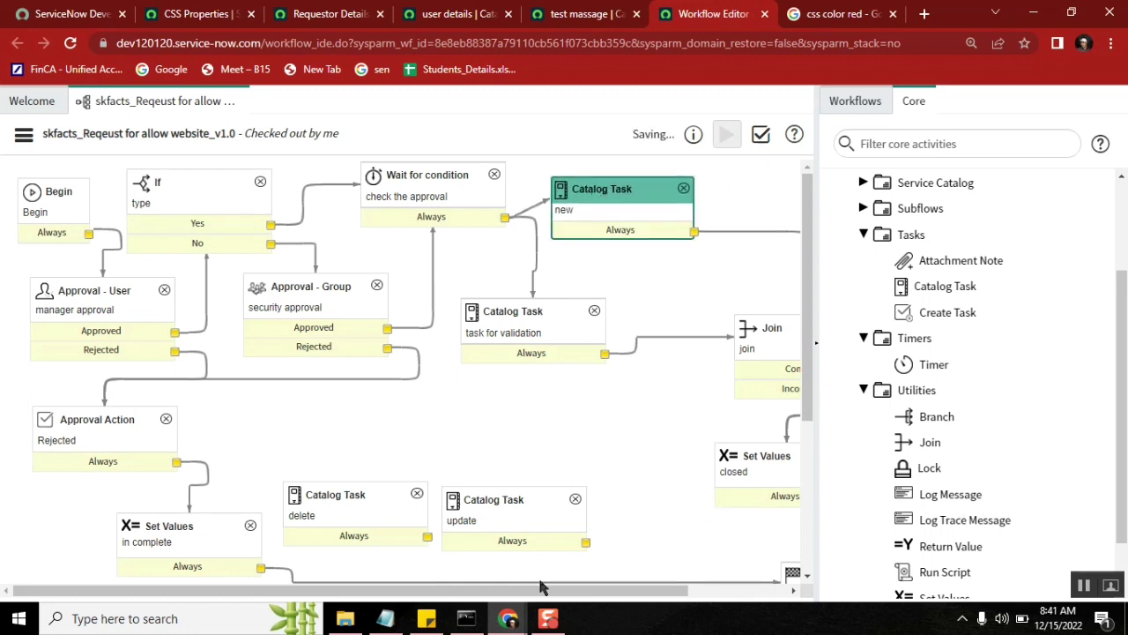
drag(541, 587, 748, 587)
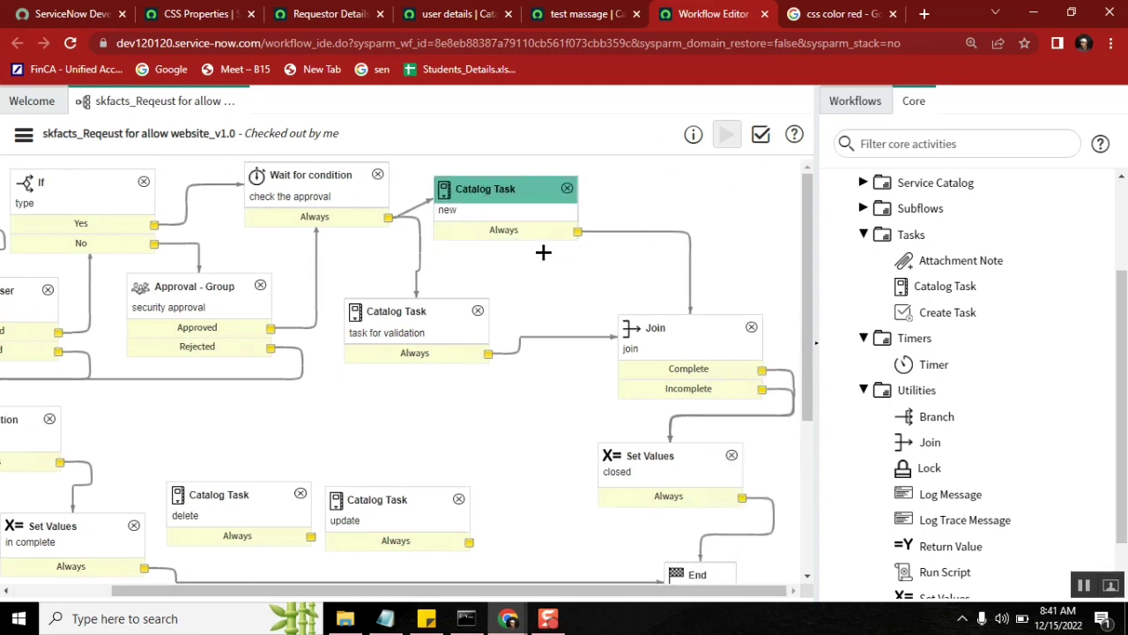
drag(492, 193, 584, 202)
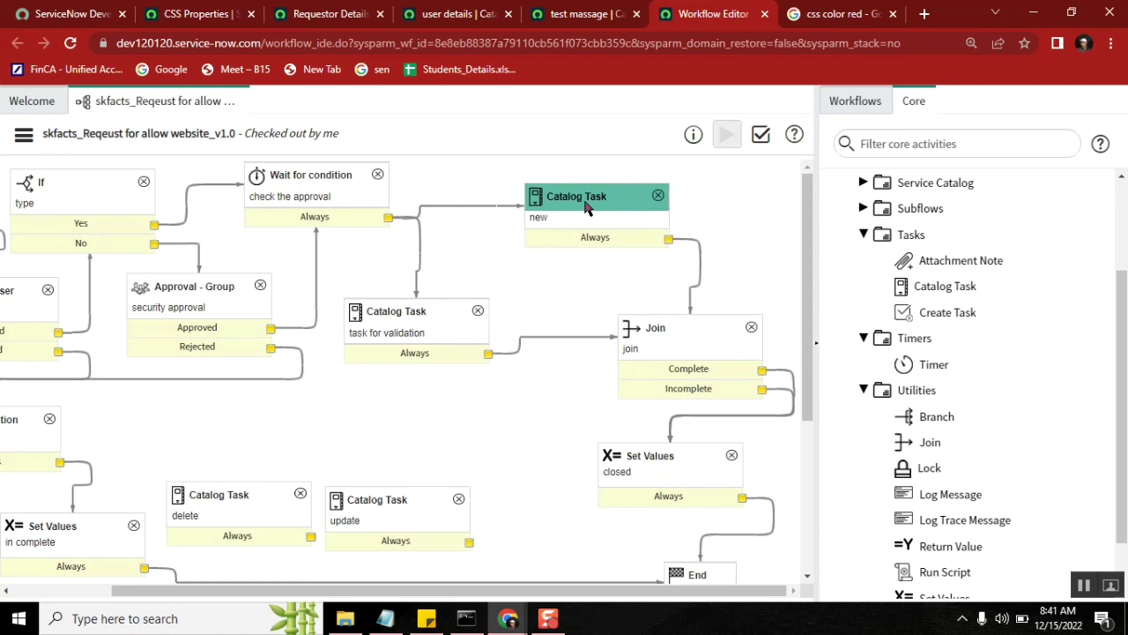
click(316, 181)
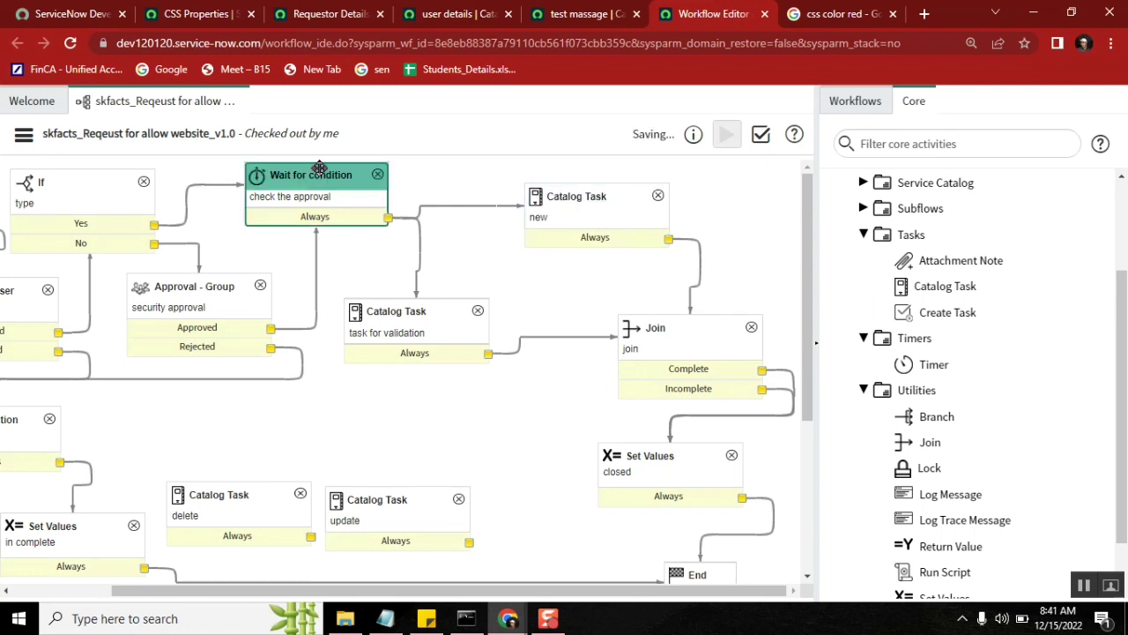
drag(310, 171, 473, 179)
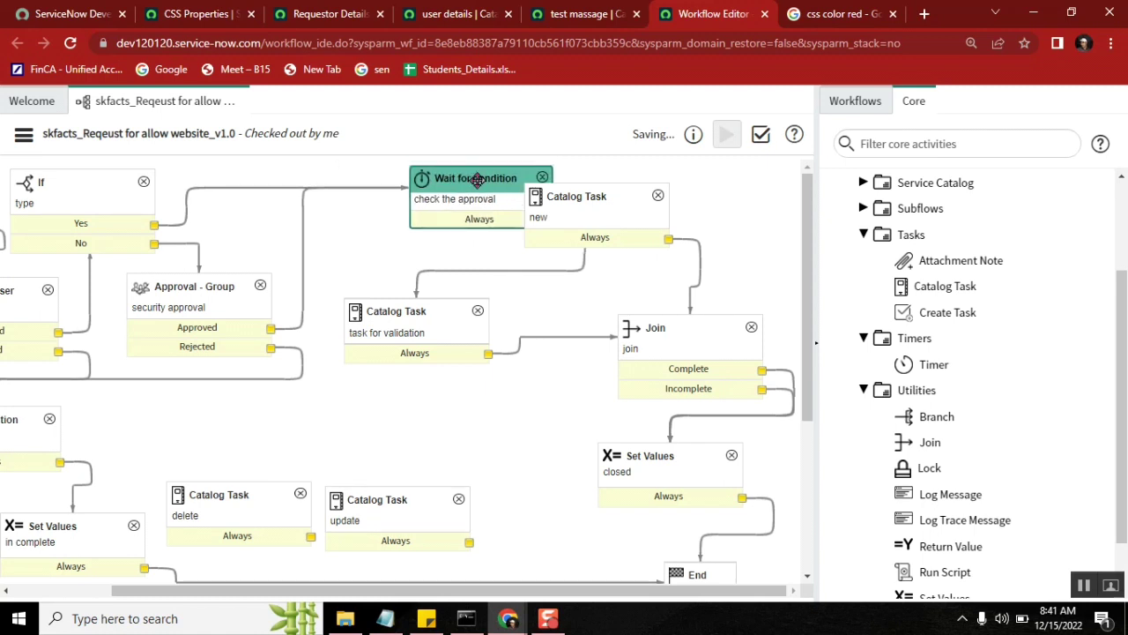
drag(604, 199, 696, 193)
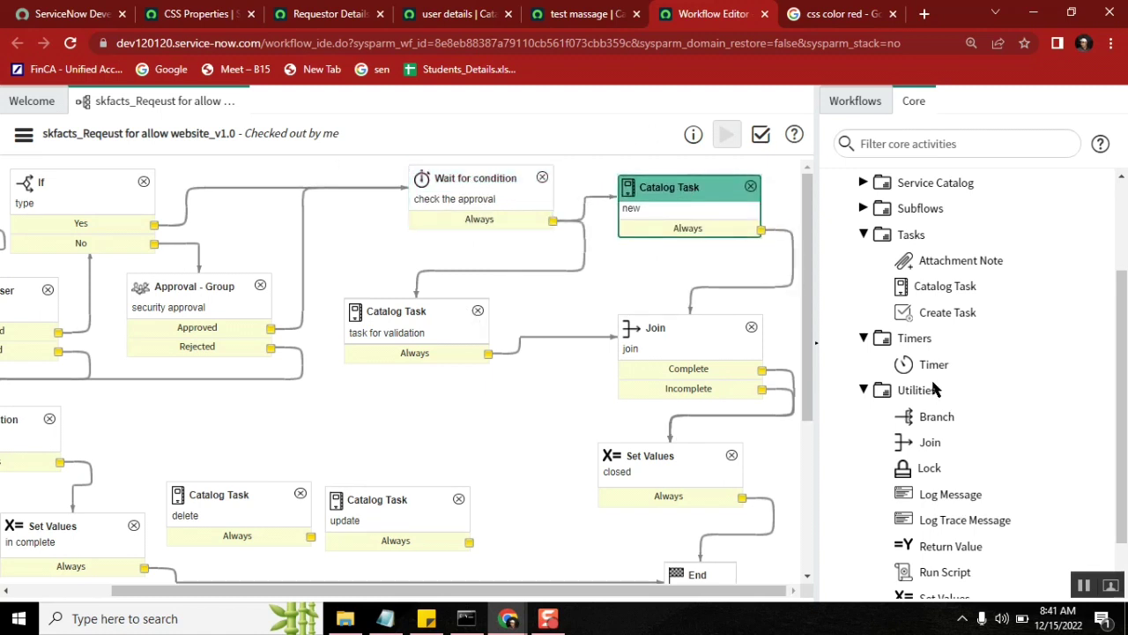
Add a Timer activity to the workflow and name it "break".
drag(740, 317, 382, 208)
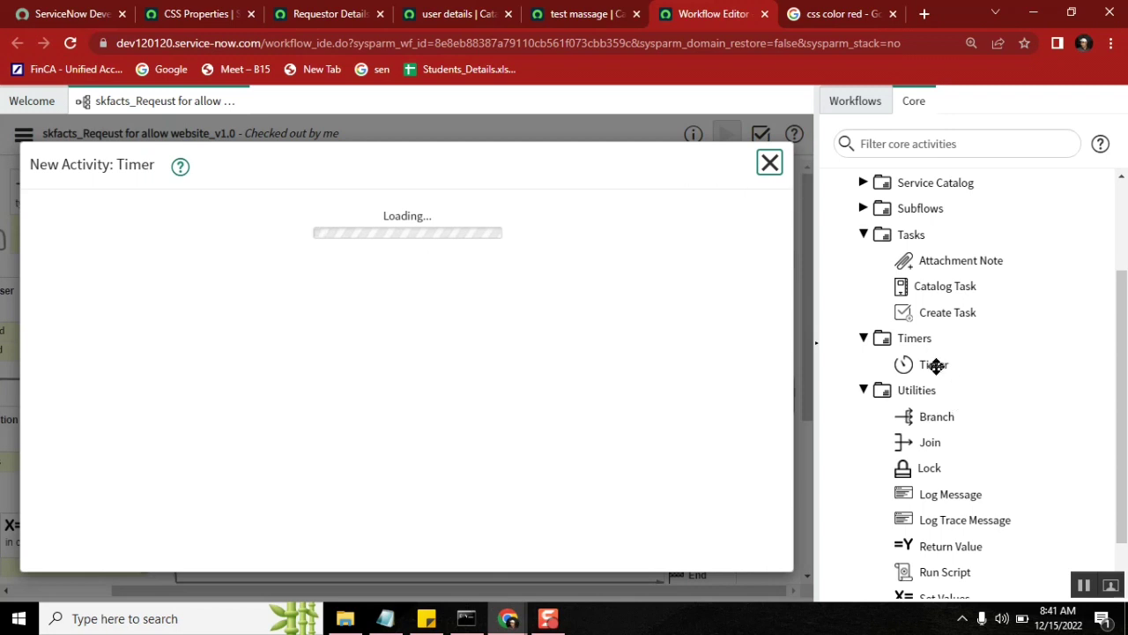
mouse_move(932, 364)
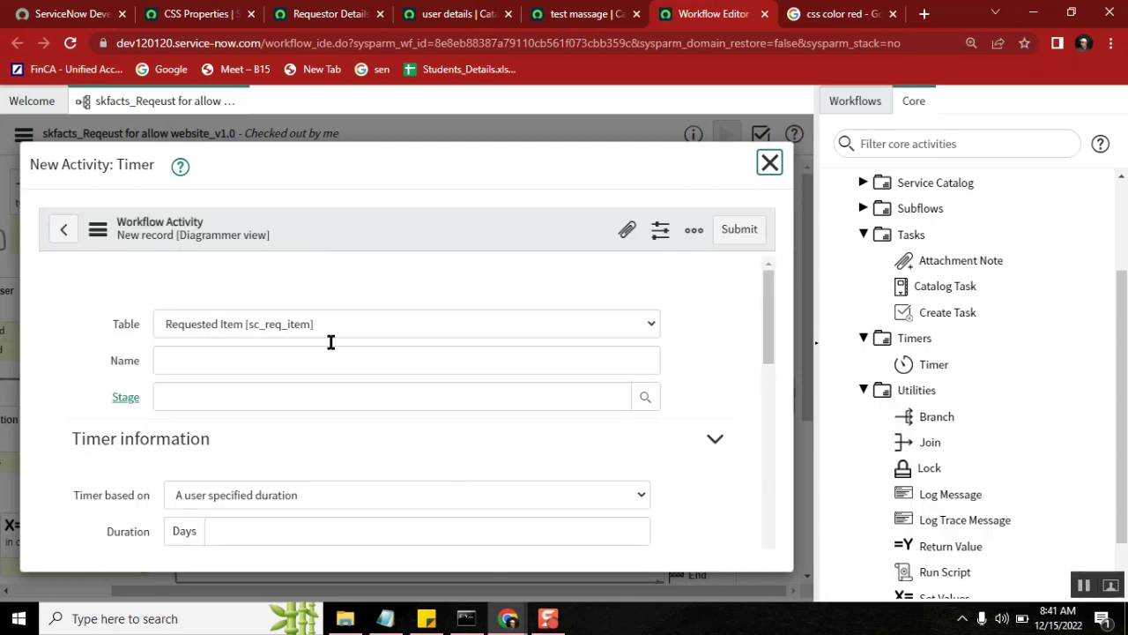
click(265, 310)
text(break)
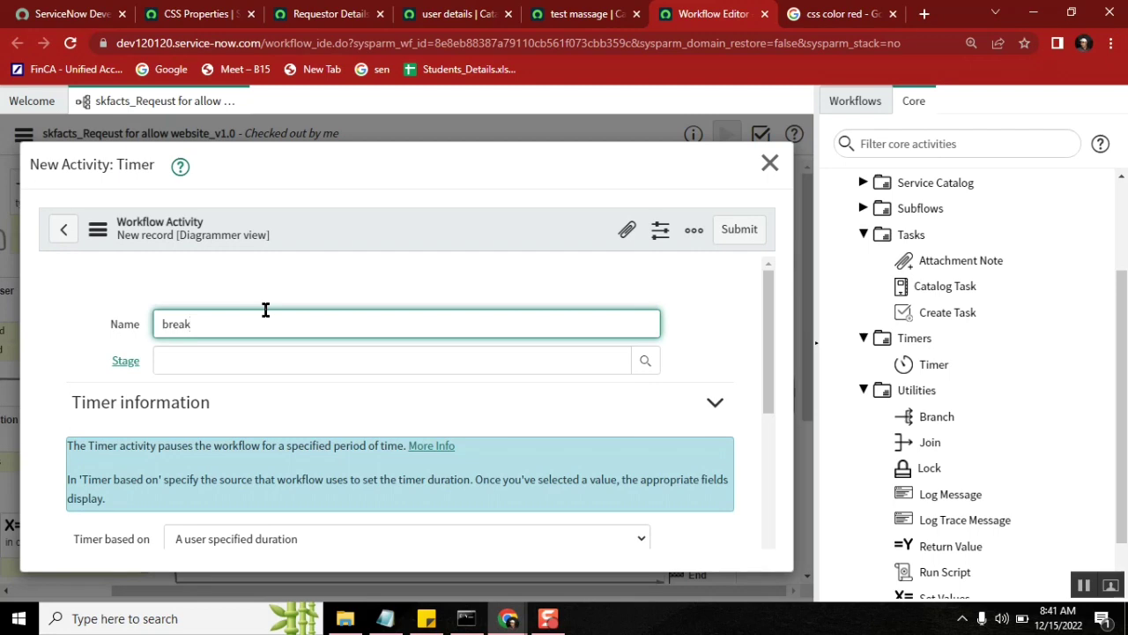
Give the new Timer a user-specified duration of 25 seconds and submit the activity.
drag(769, 308, 781, 402)
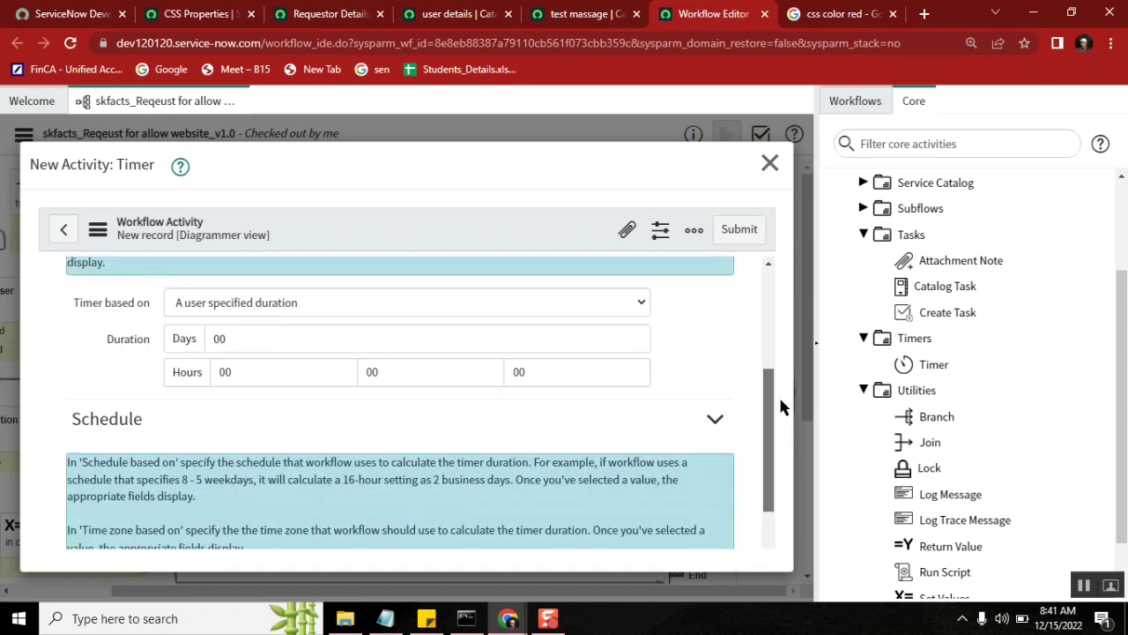
click(405, 373)
click(577, 382)
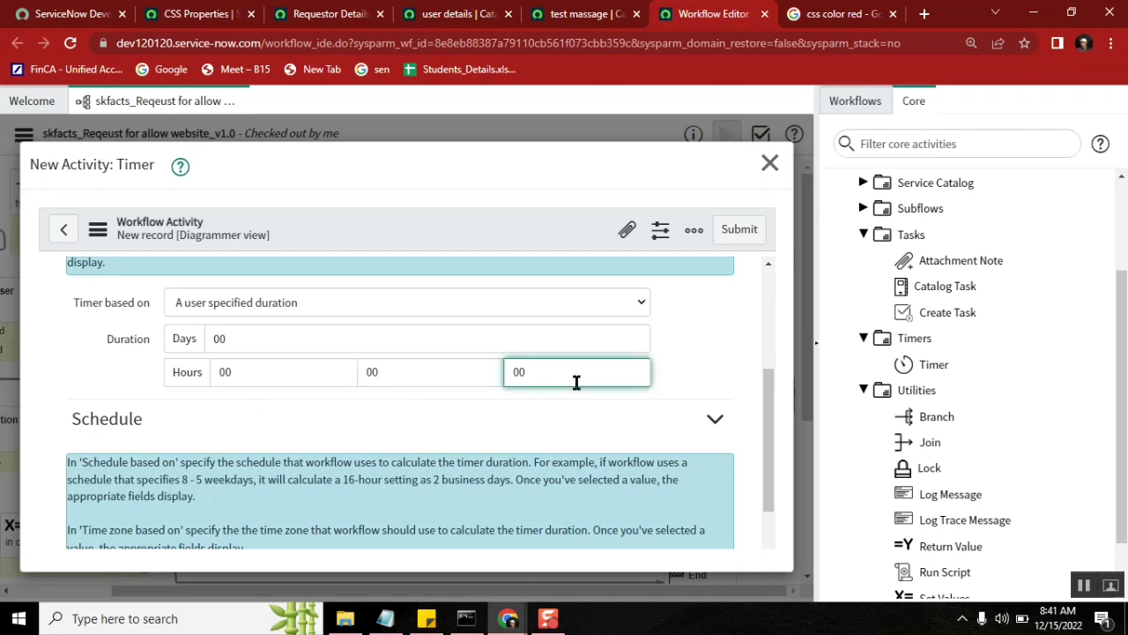
key(BackSpace)
key(BackSpace)
text(25)
click(731, 230)
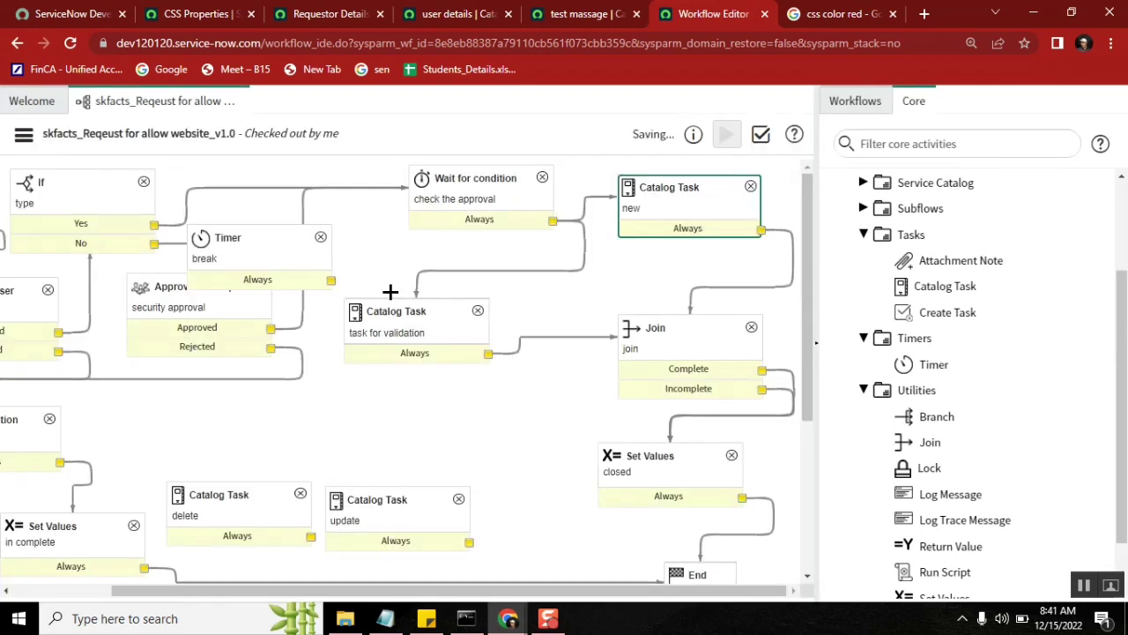
Delete the transition from the If activity's Yes outcome to Wait for condition and move the Timer closer to Wait for condition.
click(273, 188)
key(Delete)
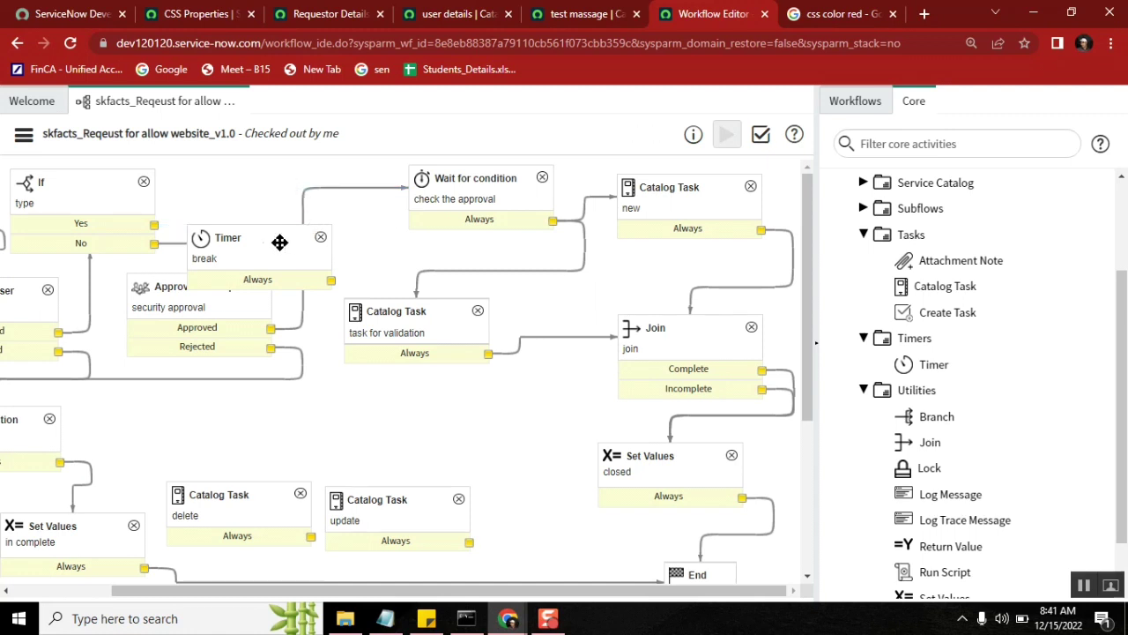
drag(259, 231, 351, 228)
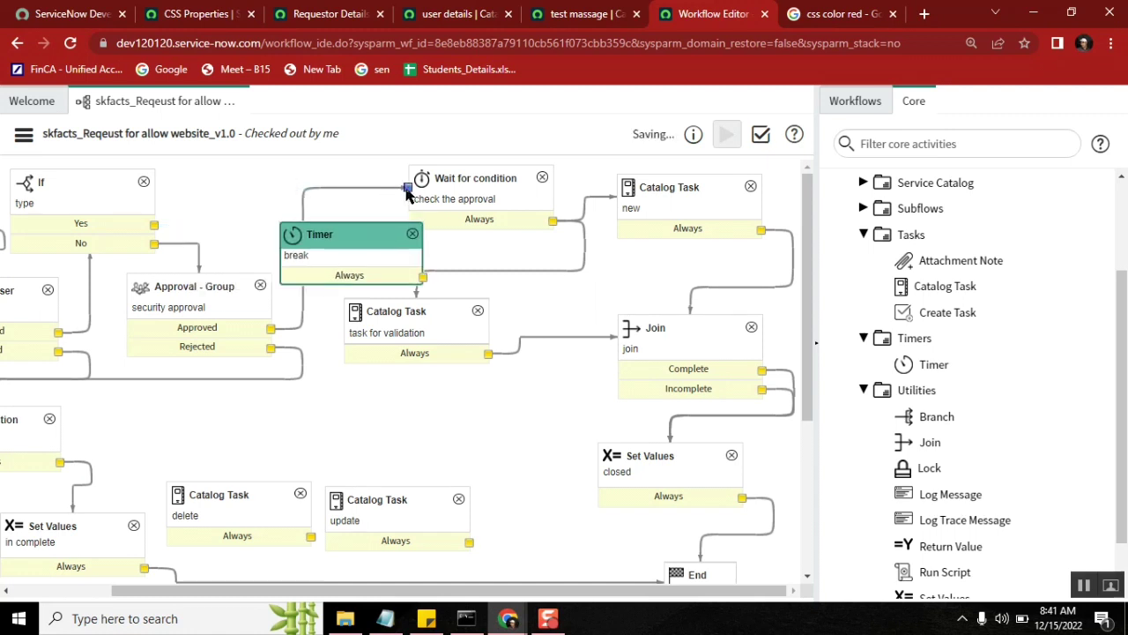
Route the Approval - Group's Approved and the If's Yes outcomes into the Timer, and connect the Timer to Wait for condition.
mouse_move(411, 186)
mouse_down()
mouse_move(367, 251)
mouse_move(314, 197)
mouse_up()
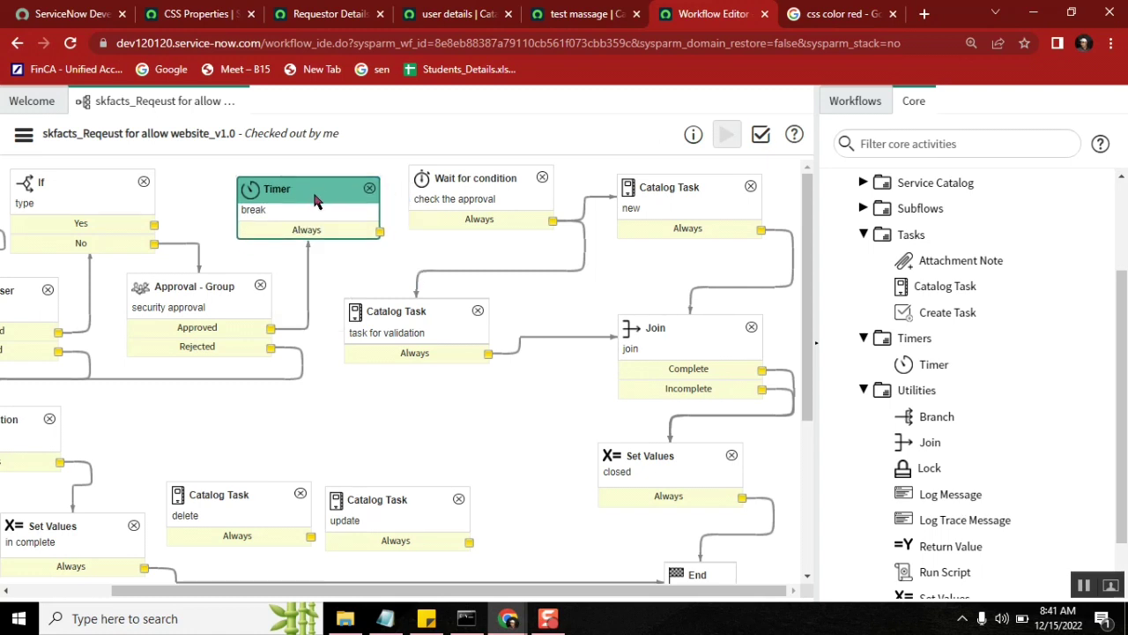
drag(155, 225, 240, 226)
drag(312, 192, 283, 191)
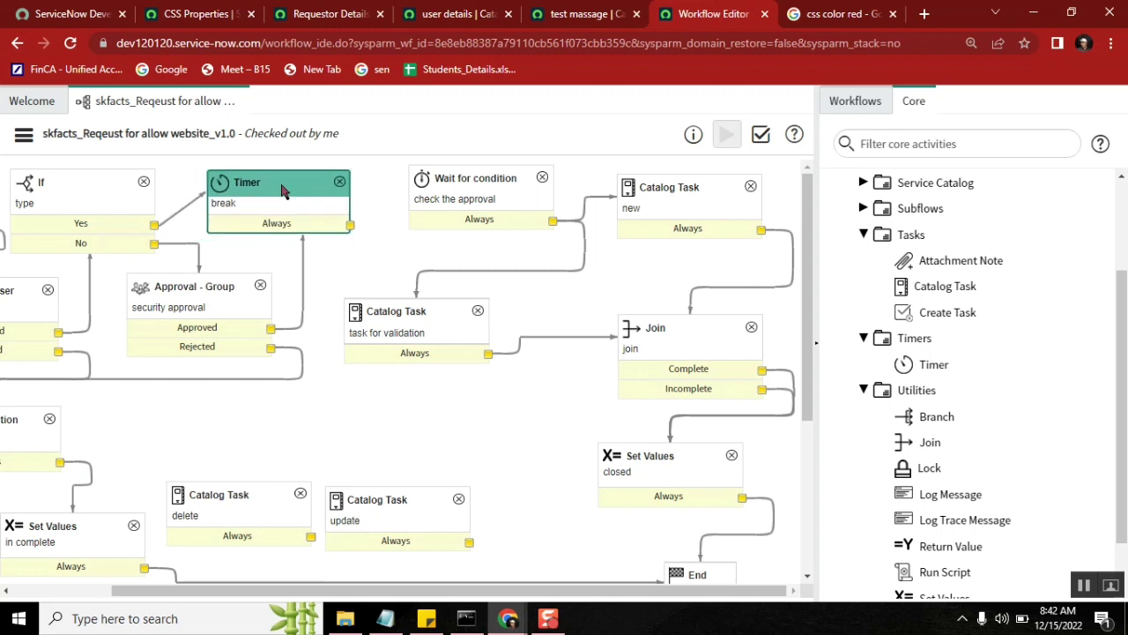
drag(350, 226, 459, 187)
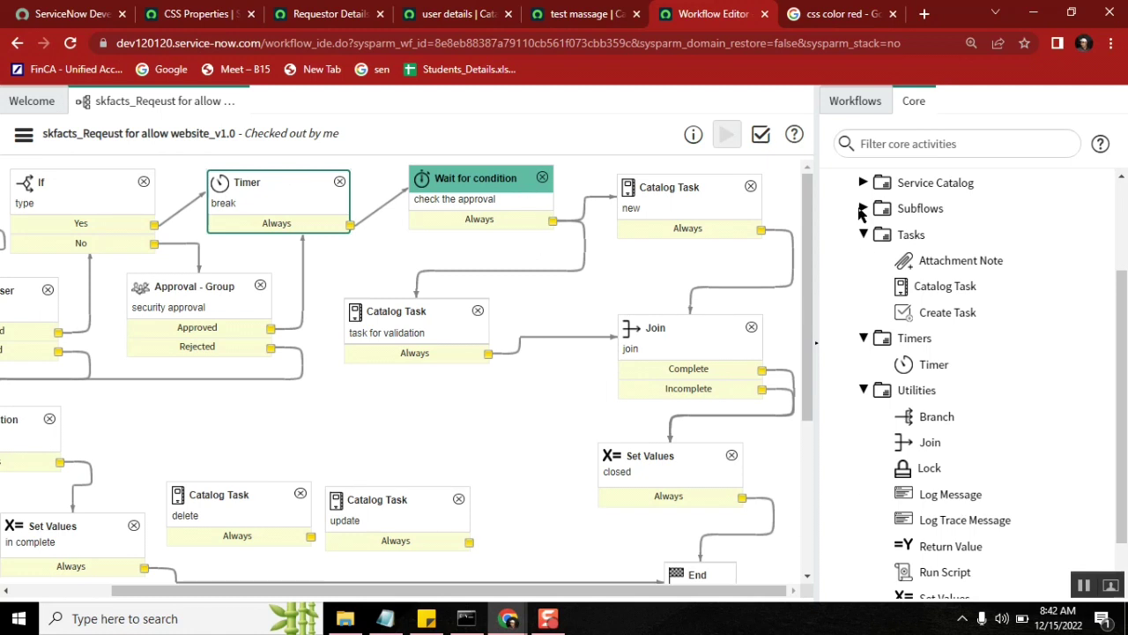
Delete the "security approval" Approval - Group activity and the "type" If activity from the workflow.
mouse_move(921, 359)
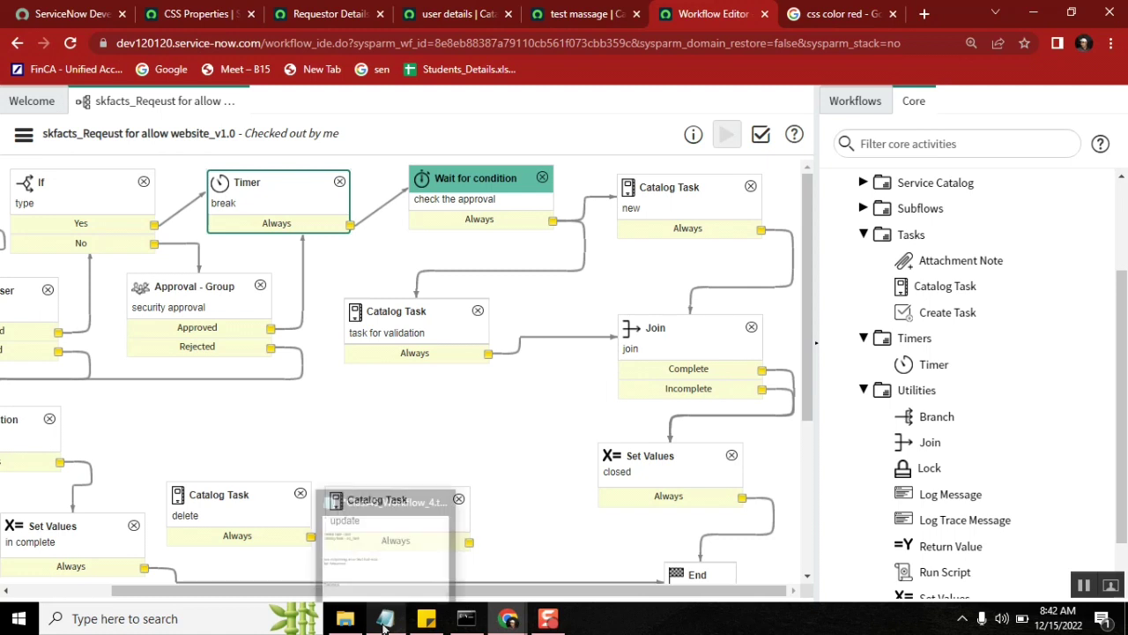
drag(231, 589, 132, 590)
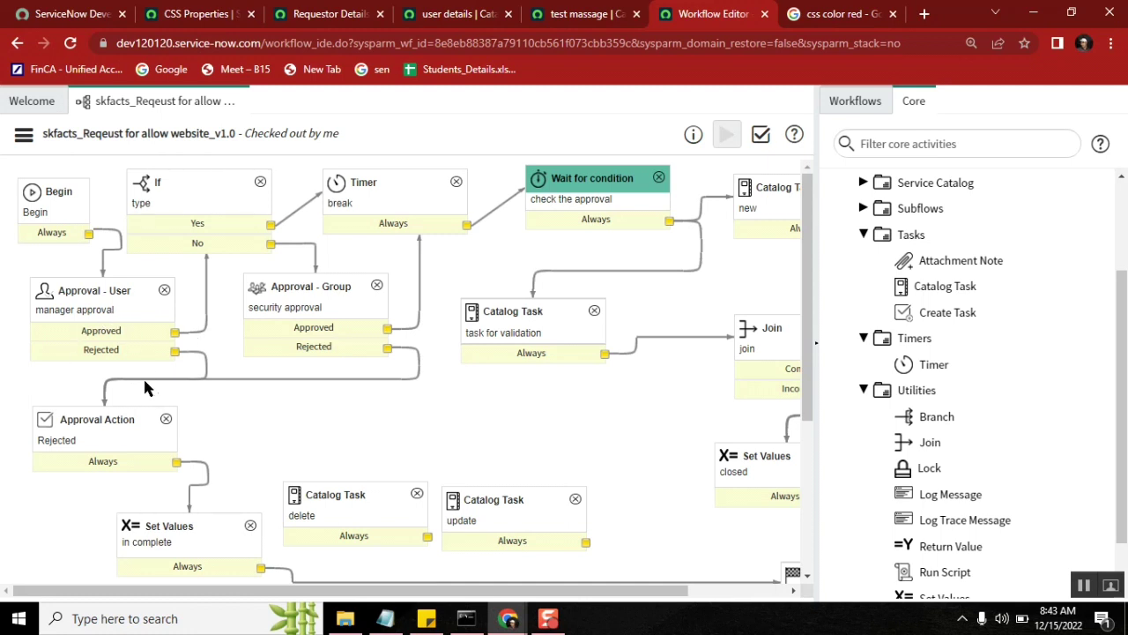
click(376, 287)
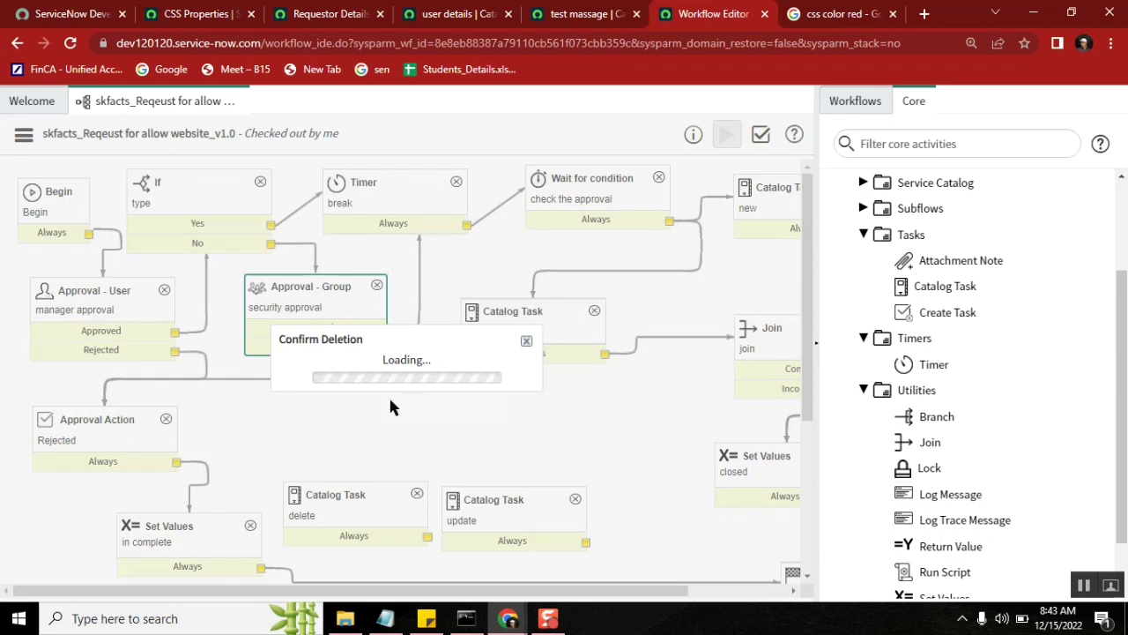
click(531, 396)
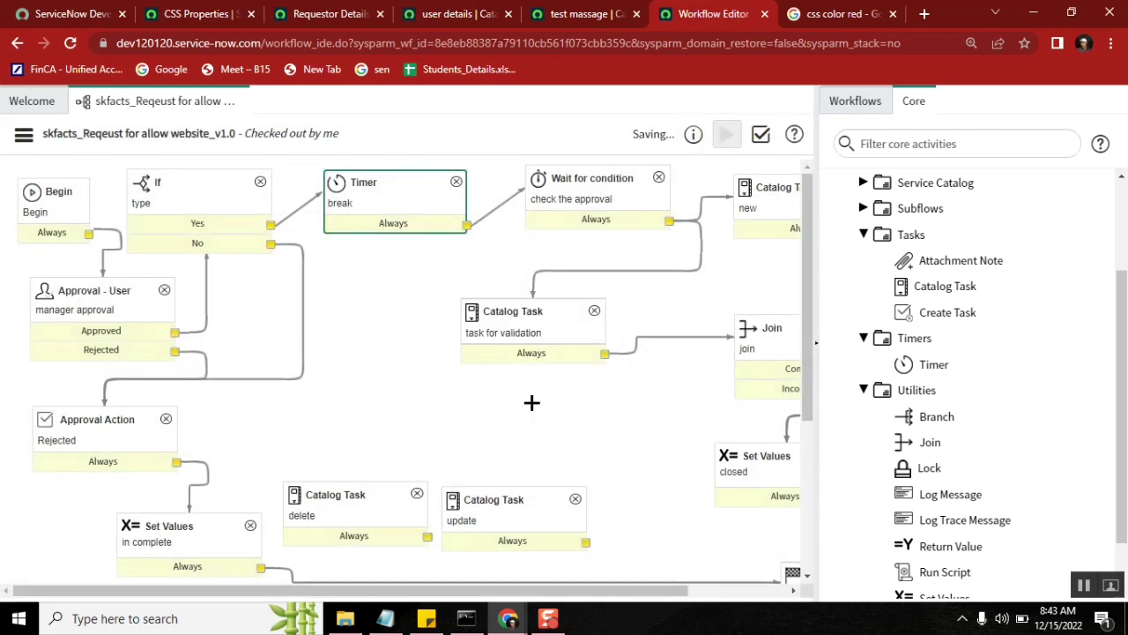
click(261, 185)
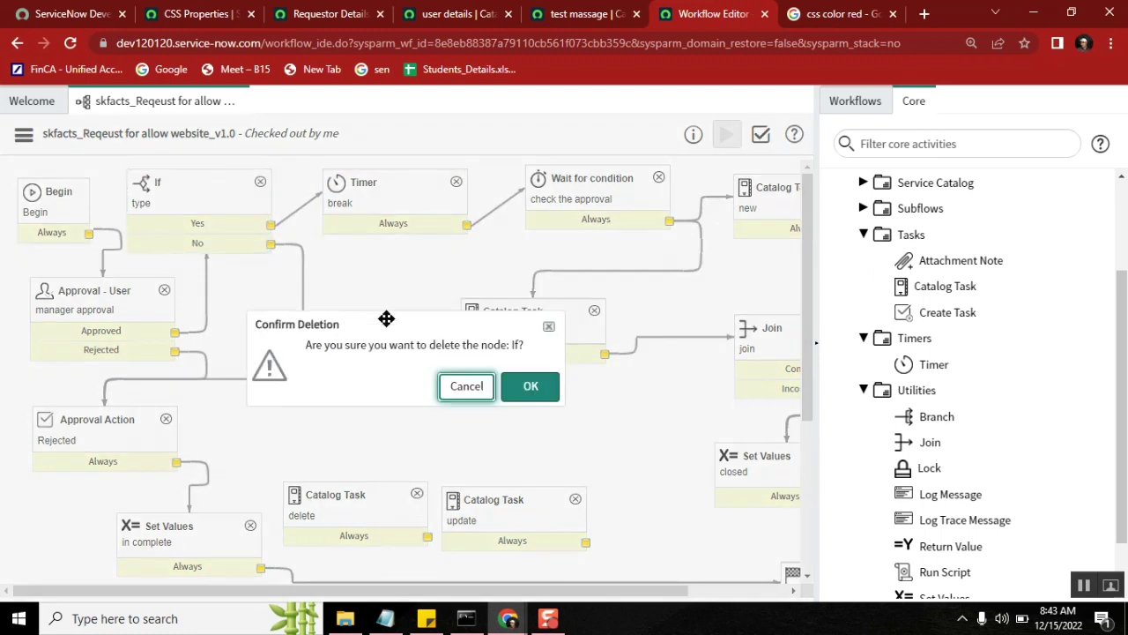
click(524, 386)
Delete the transition from Approval - User's Approved outcome to Approval Action and shift the Approval - User activity slightly.
click(190, 338)
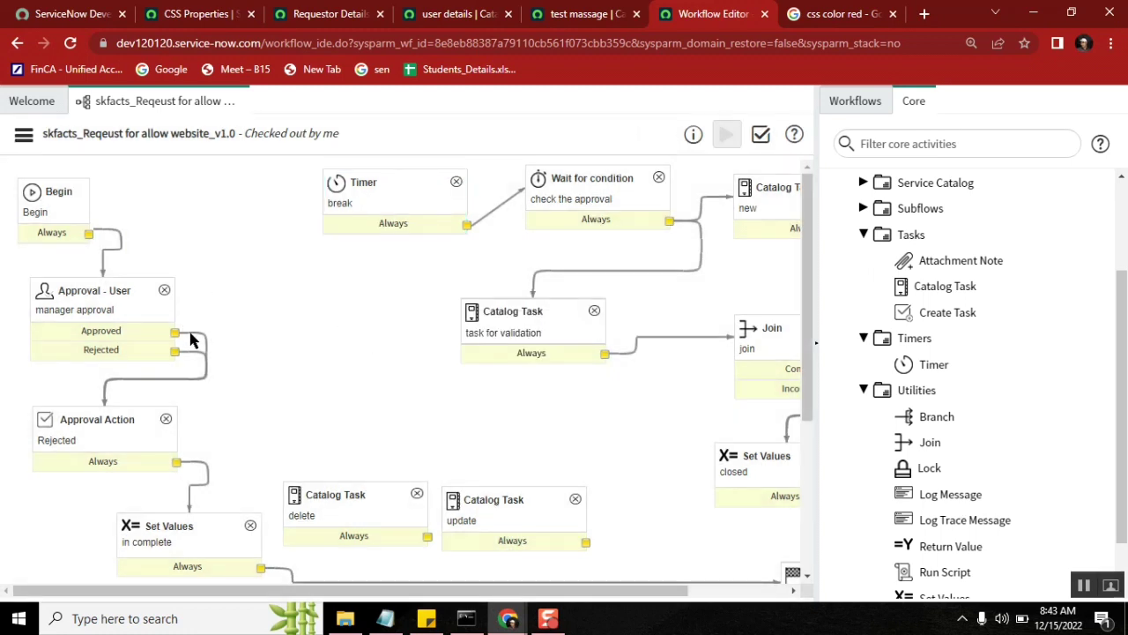
key(Delete)
drag(112, 291, 114, 282)
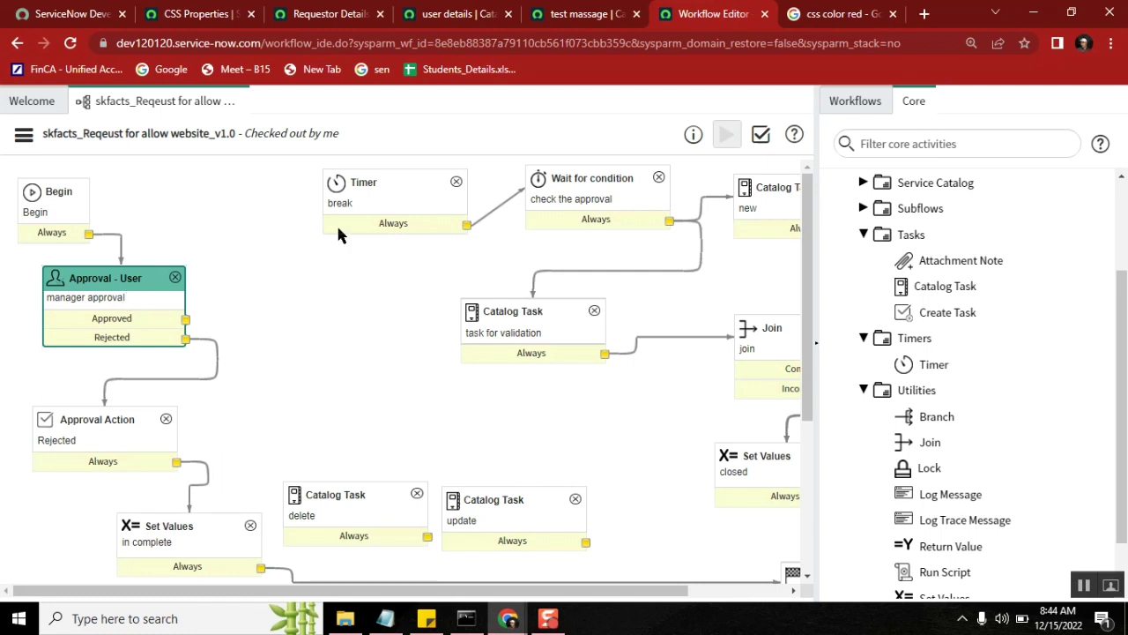
Close the user details catalog client script page and return to the Workflow Editor.
click(322, 15)
scroll(1125, 414, up, 5)
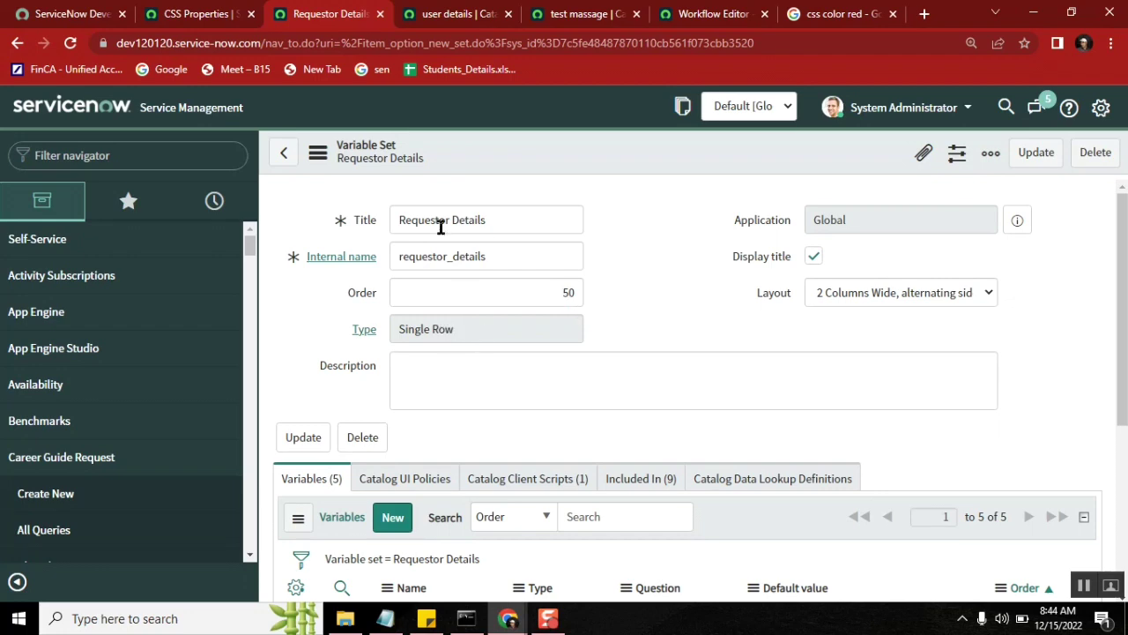
click(445, 16)
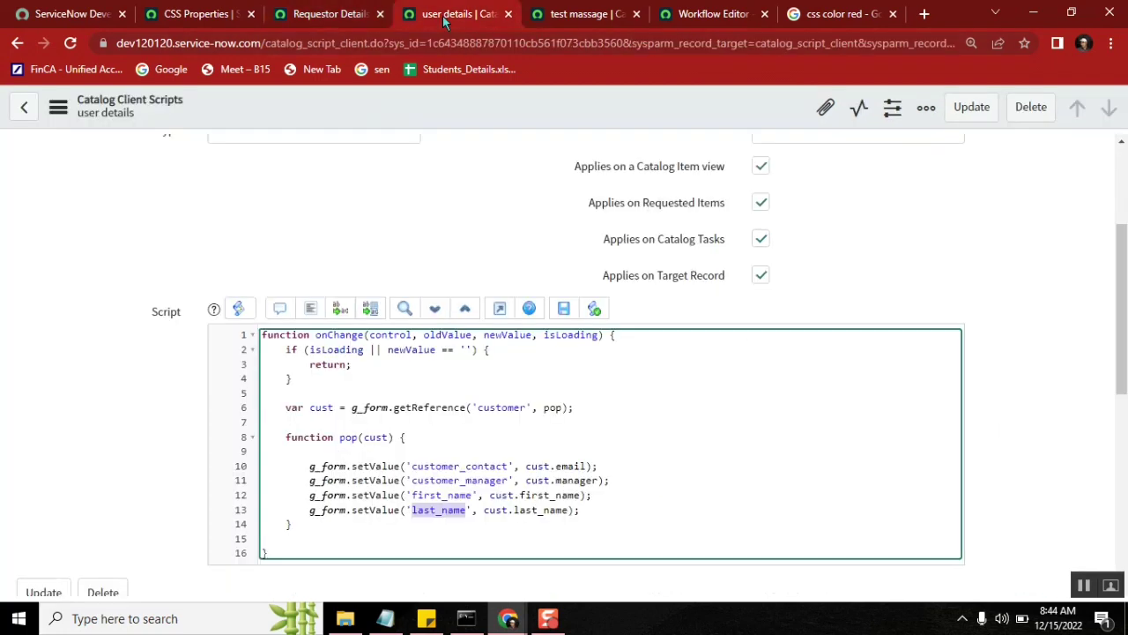
click(507, 14)
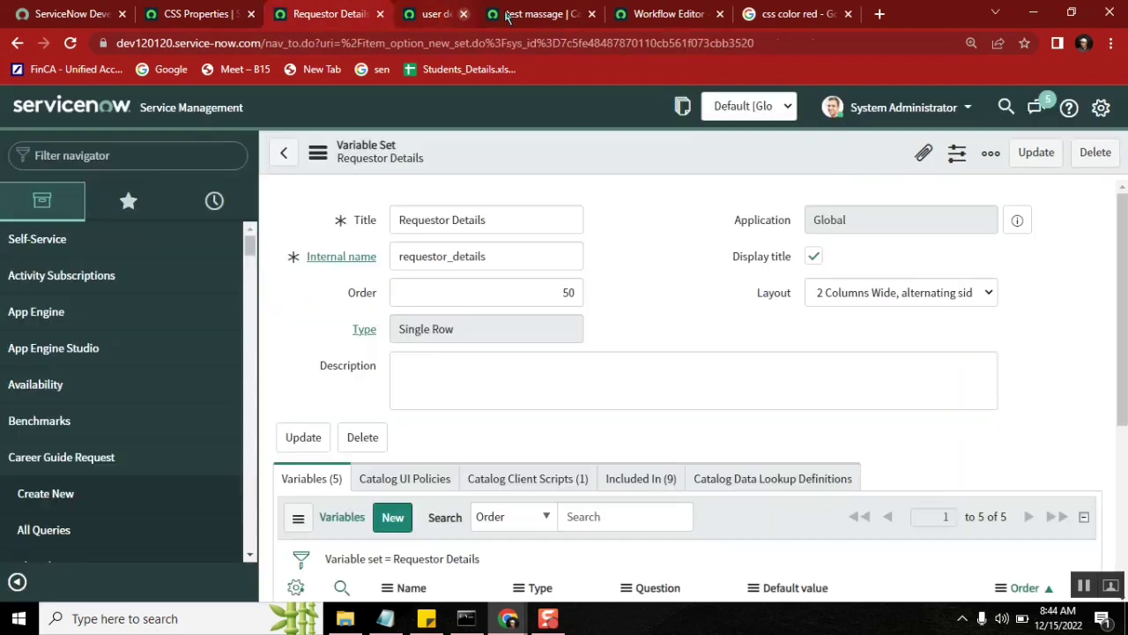
click(583, 25)
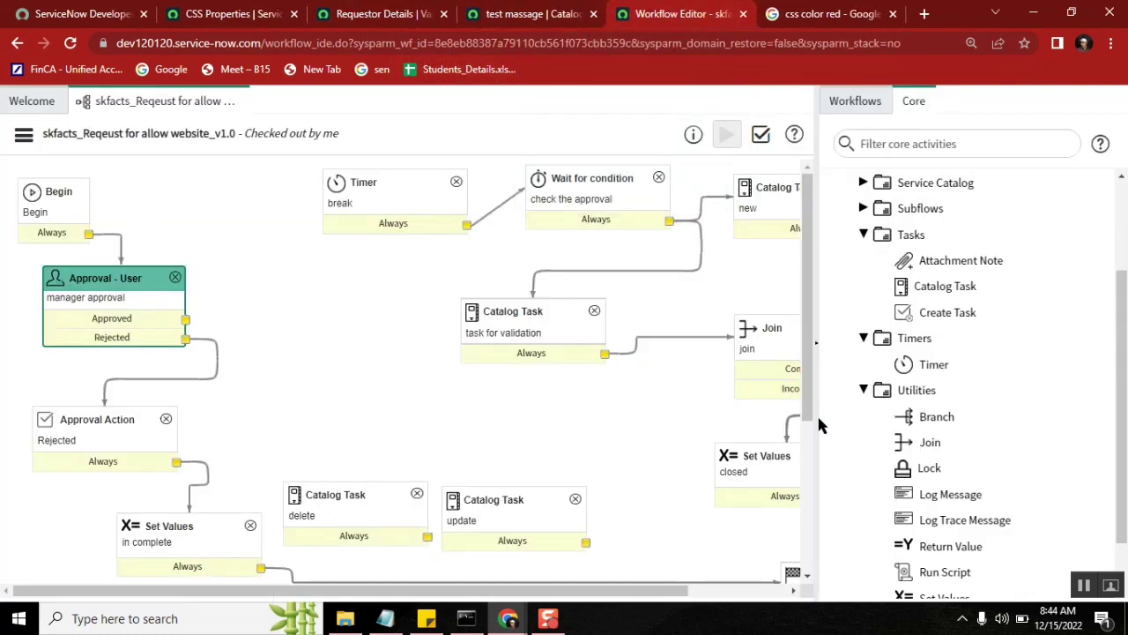
Move the "break" Timer closer to the Approval - User activity.
mouse_move(921, 369)
drag(385, 182, 377, 231)
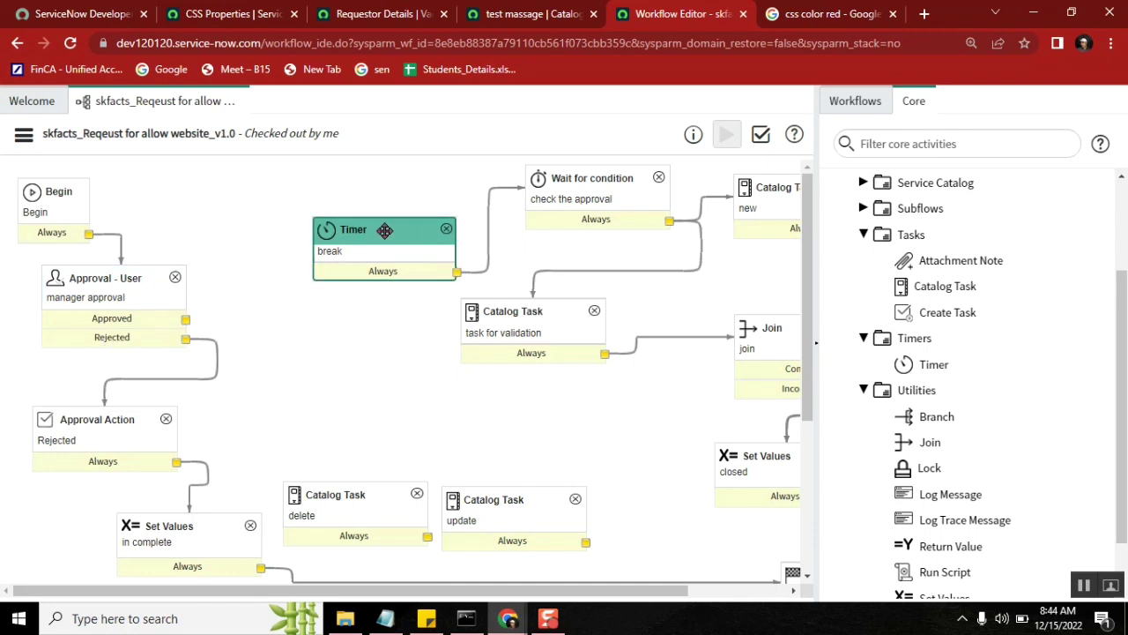
drag(380, 229, 270, 201)
Set the seconds of the "break" Timer's user-specified duration to 00 and update the activity.
double_click(235, 220)
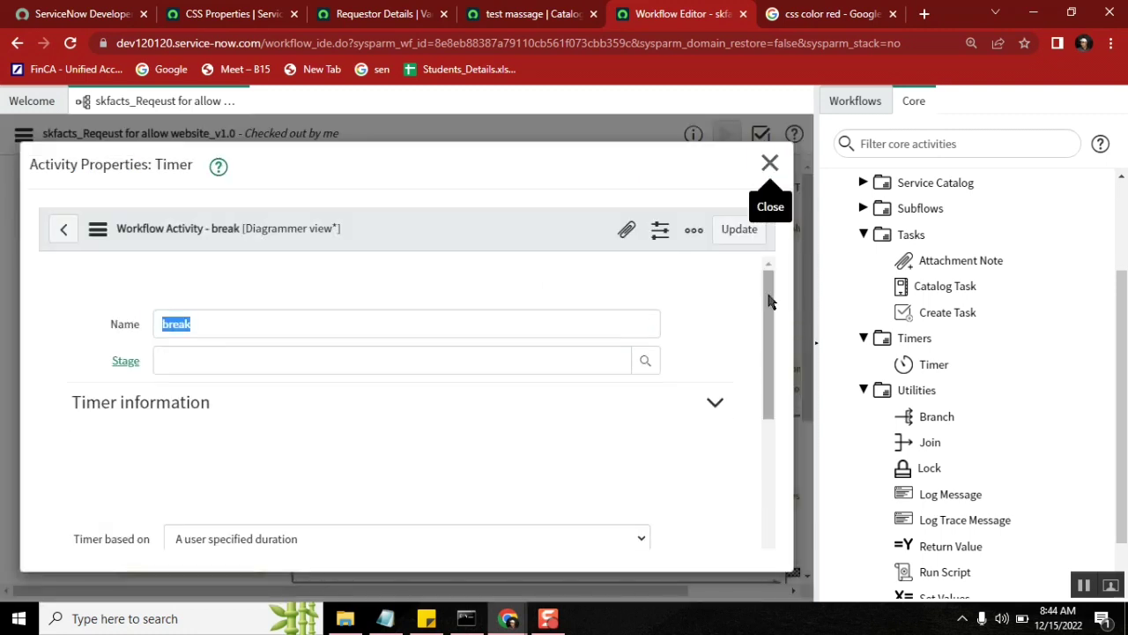
drag(769, 299, 774, 476)
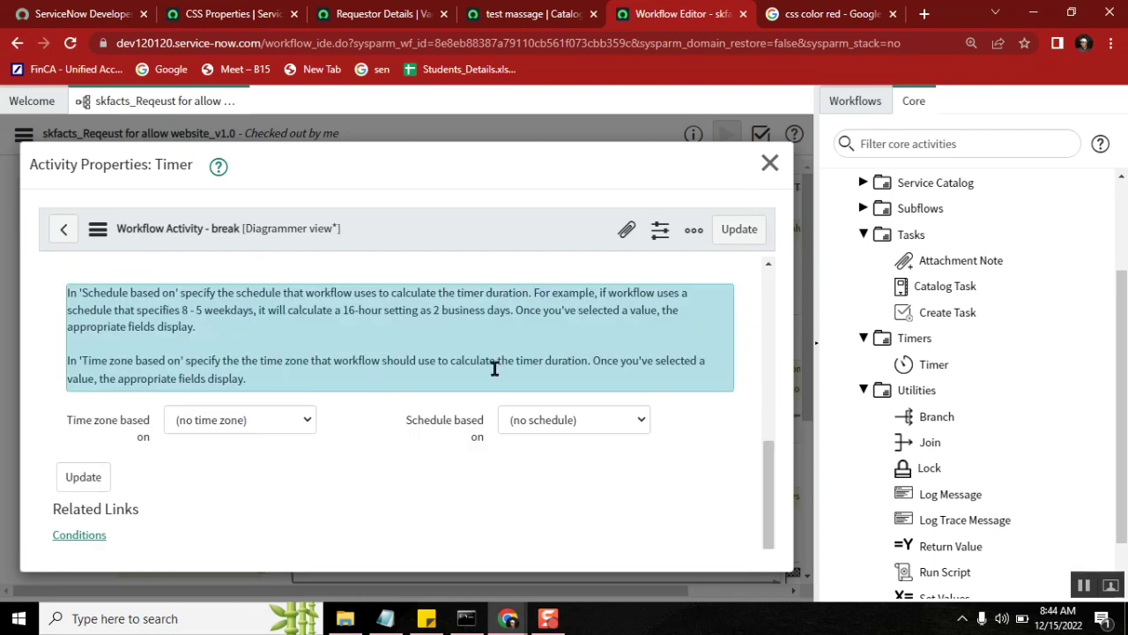
scroll(770, 467, up, 2)
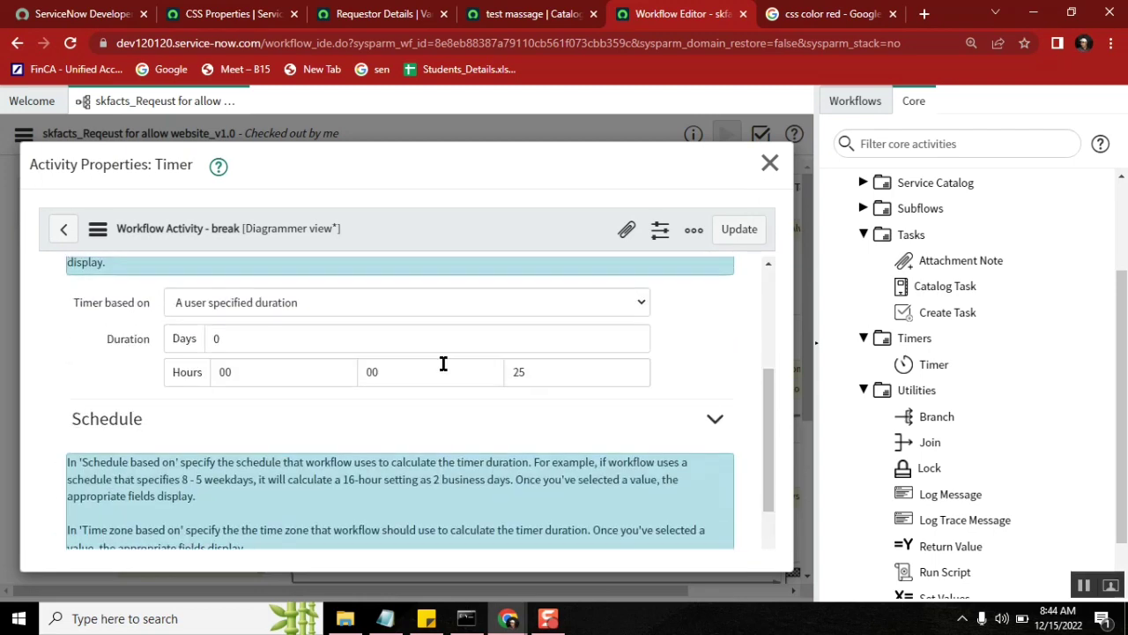
click(431, 364)
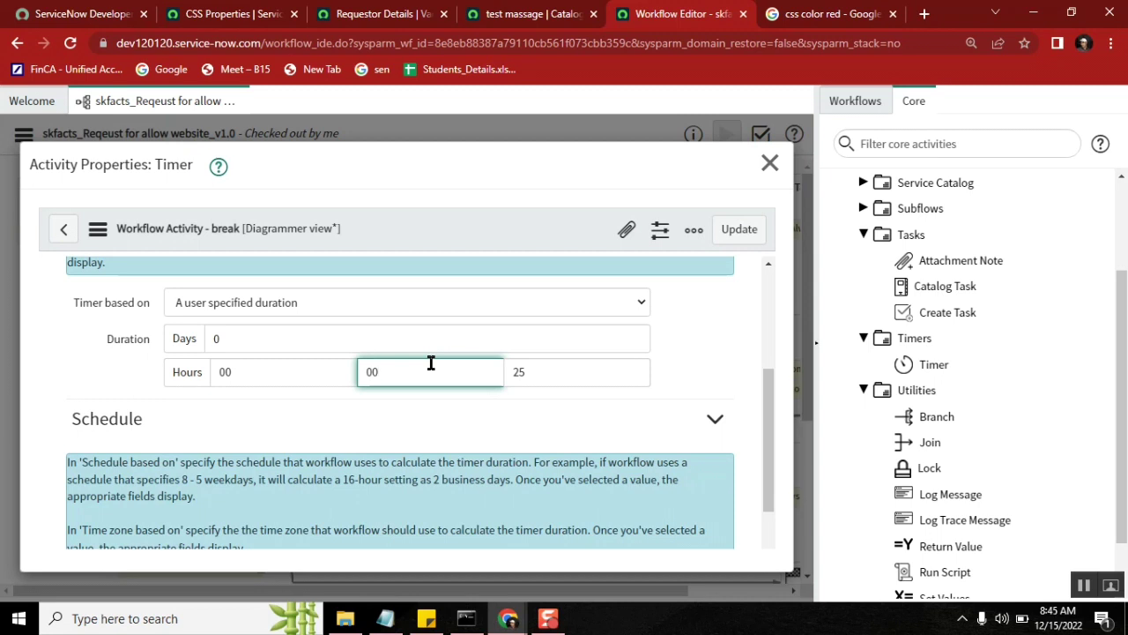
click(556, 373)
key(BackSpace)
key(BackSpace)
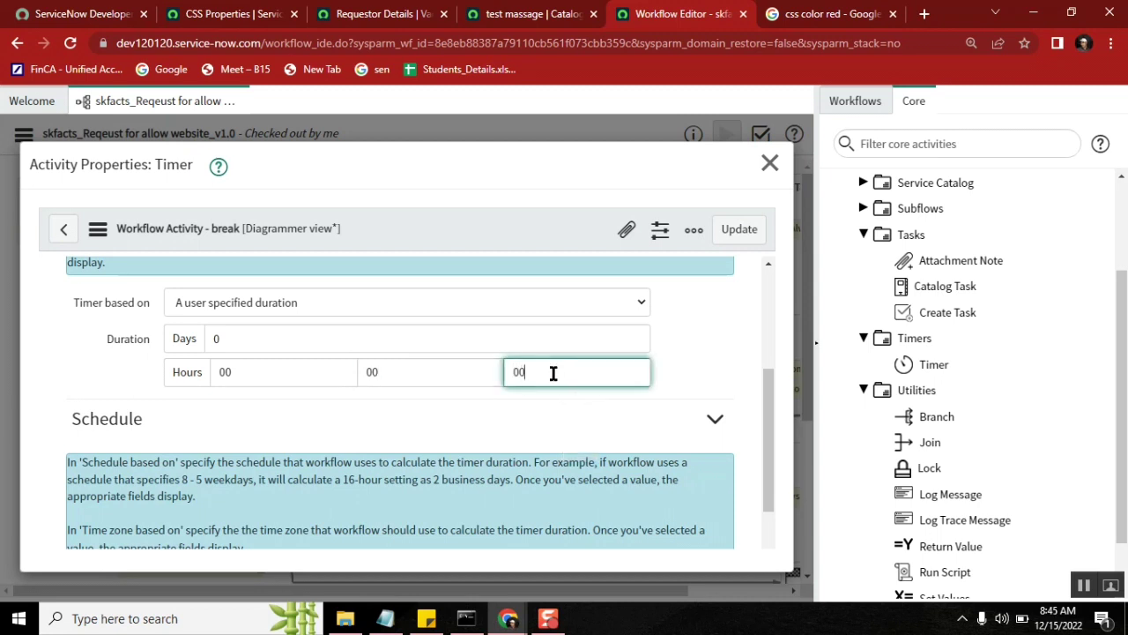
click(437, 331)
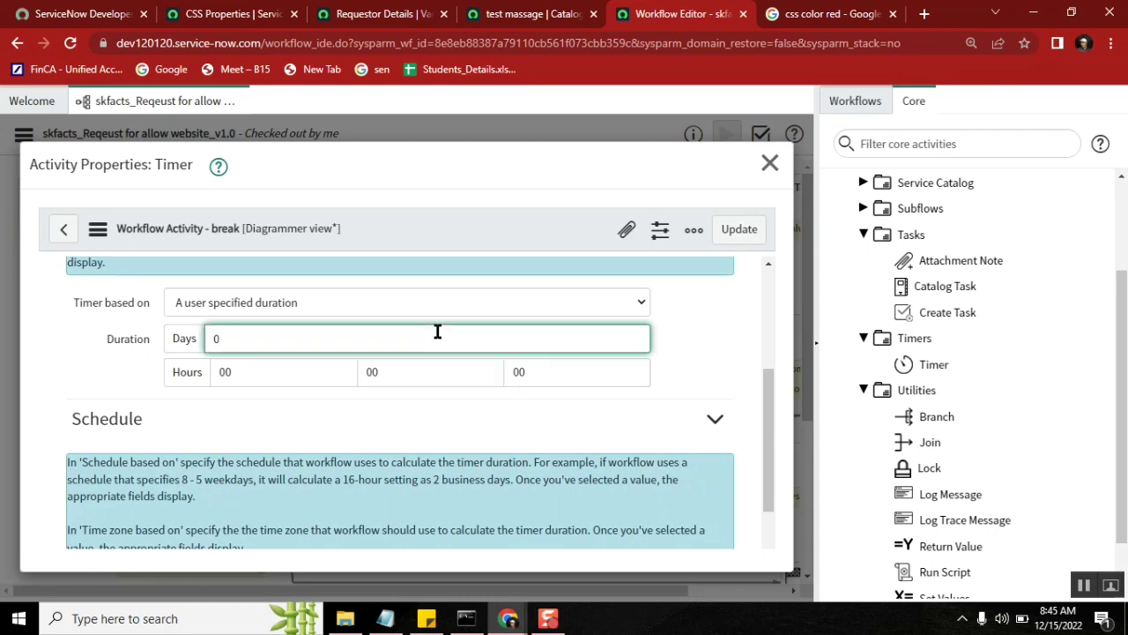
click(733, 234)
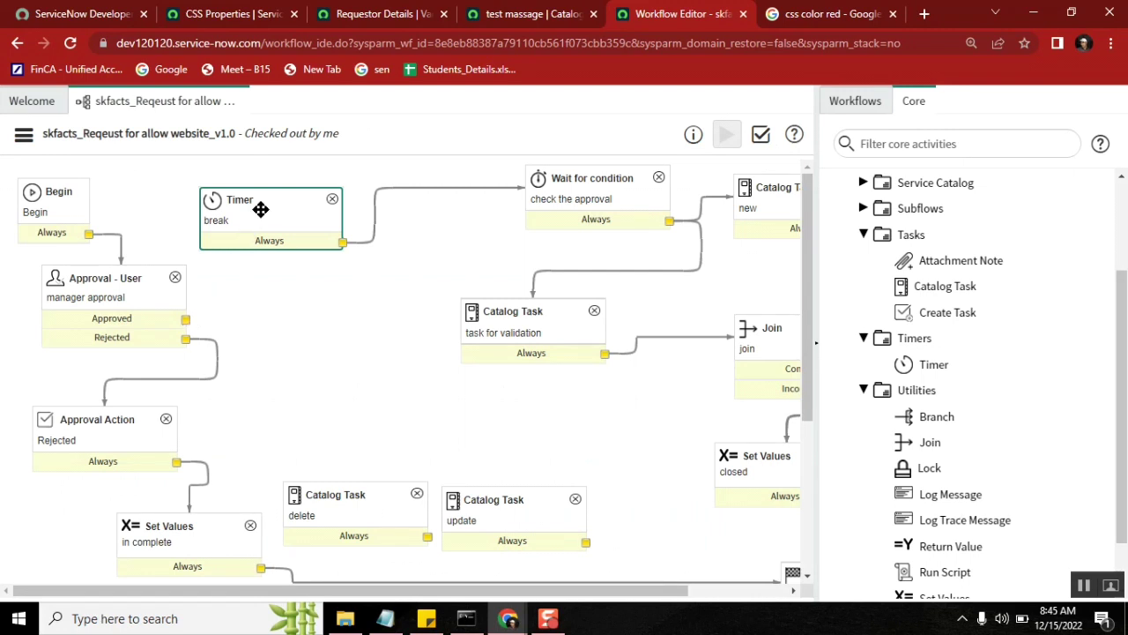
Connect the manager approval's Approved outcome to both the "break" Timer and the "check the approval" Wait for condition, and reposition the Timer.
drag(262, 201, 263, 211)
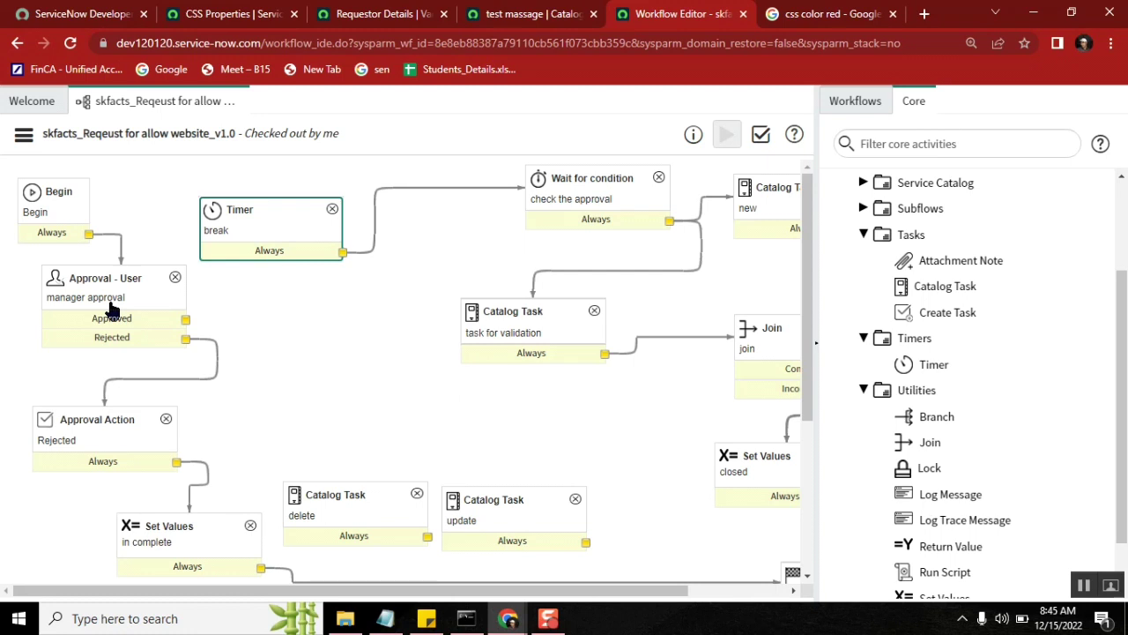
drag(185, 318, 244, 232)
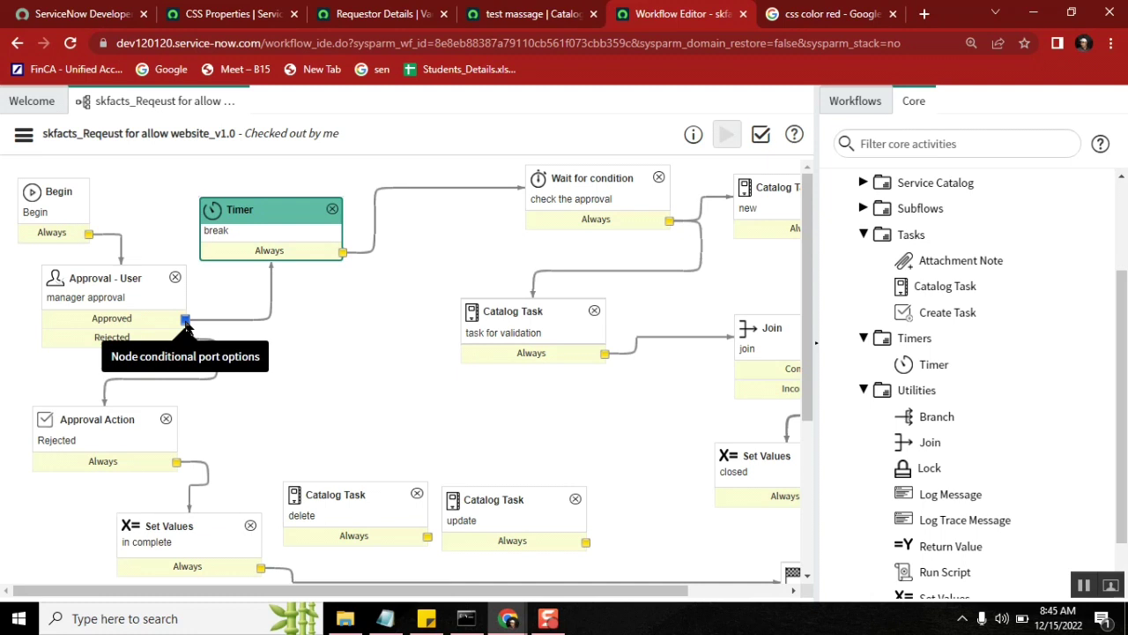
drag(185, 318, 553, 199)
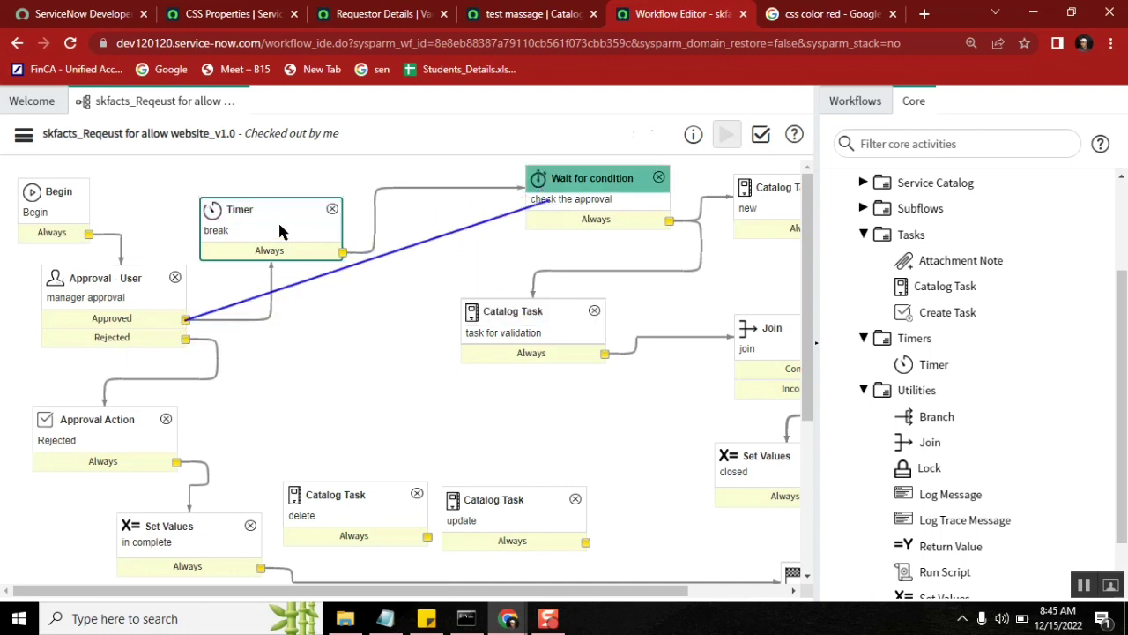
drag(264, 217, 302, 289)
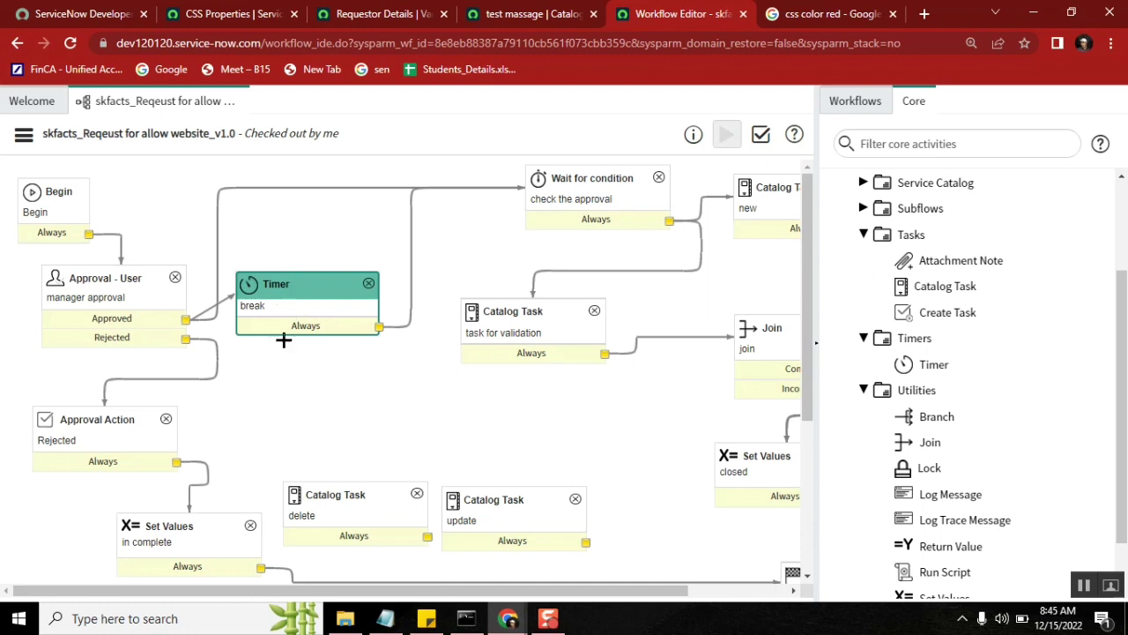
Delete the transition from the "break" Timer to the "check the approval" Wait for condition activity.
click(120, 288)
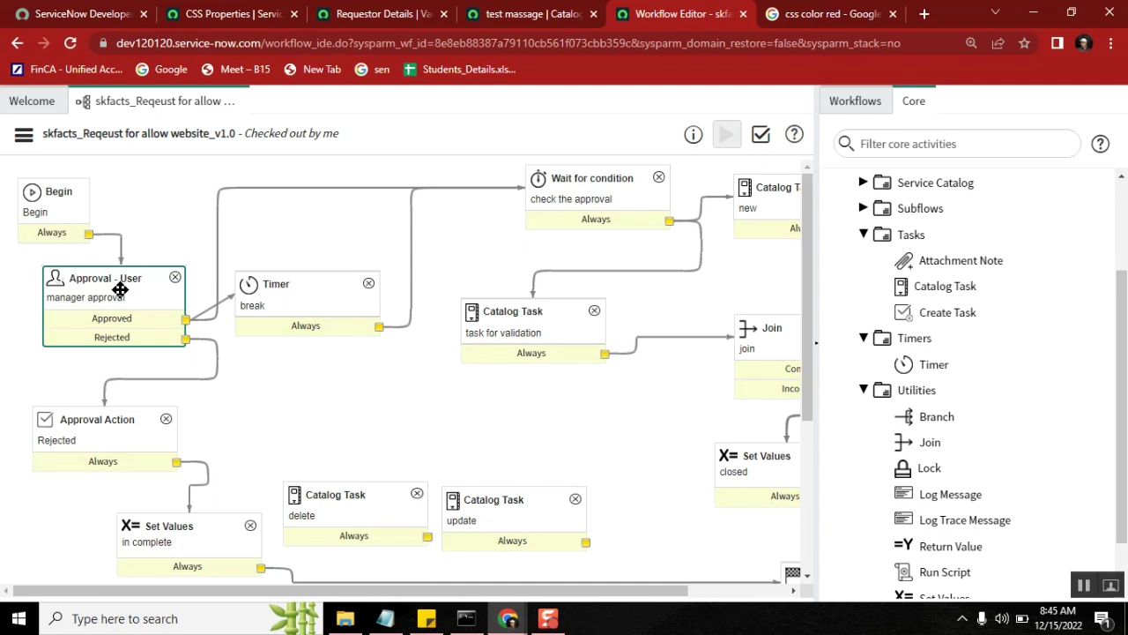
click(218, 206)
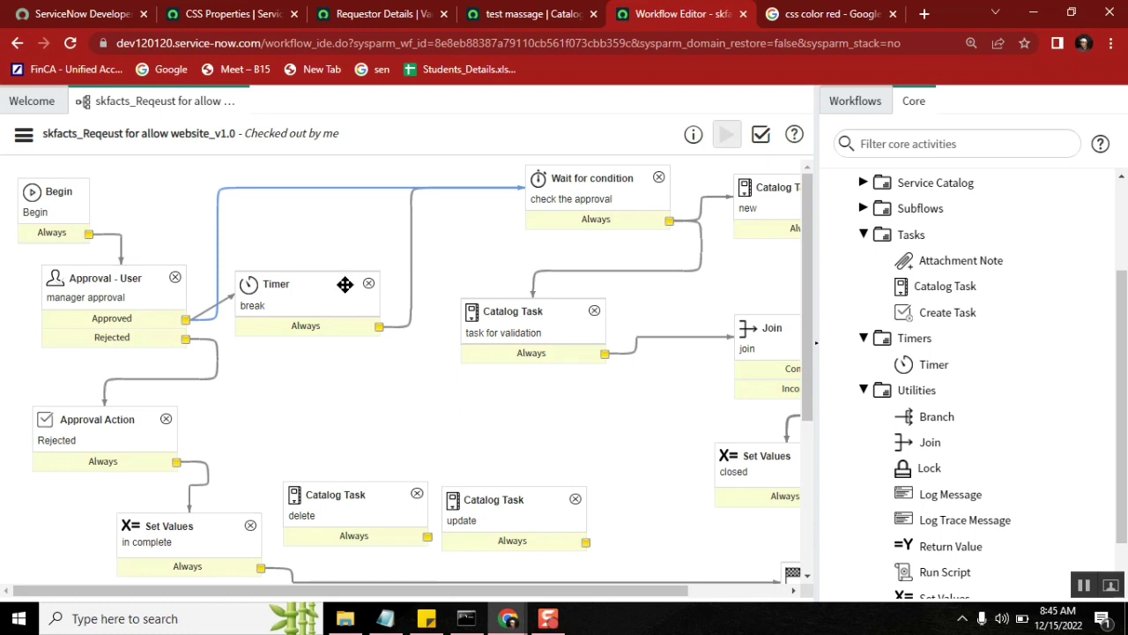
click(300, 307)
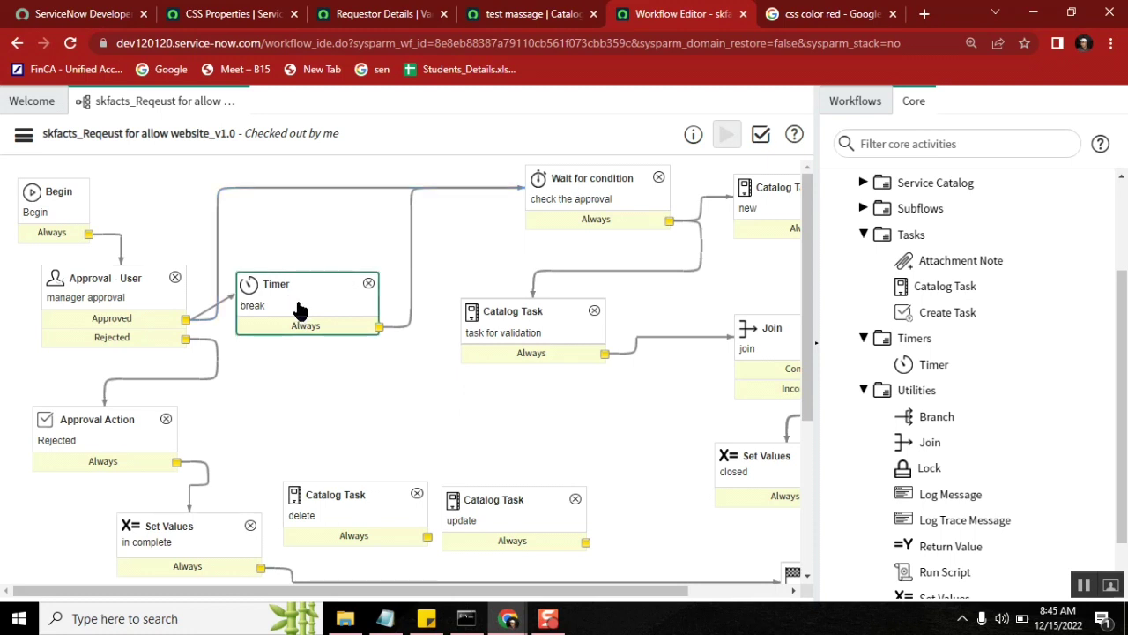
click(411, 286)
key(Delete)
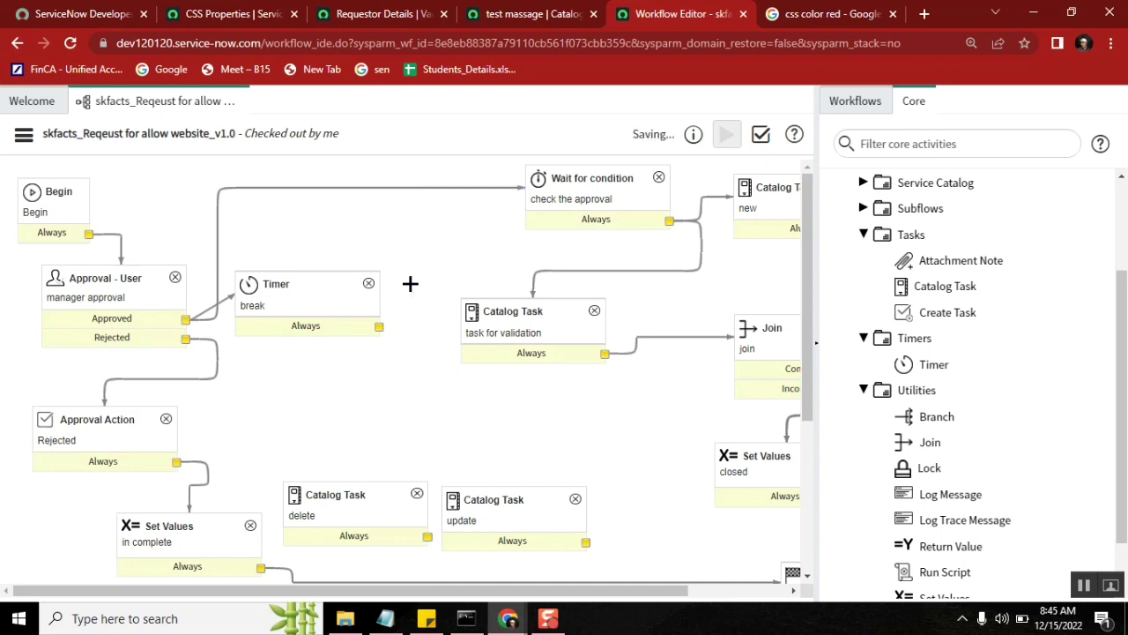
Add a new If condition activity to the canvas below the "break" Timer.
scroll(1048, 425, up, 3)
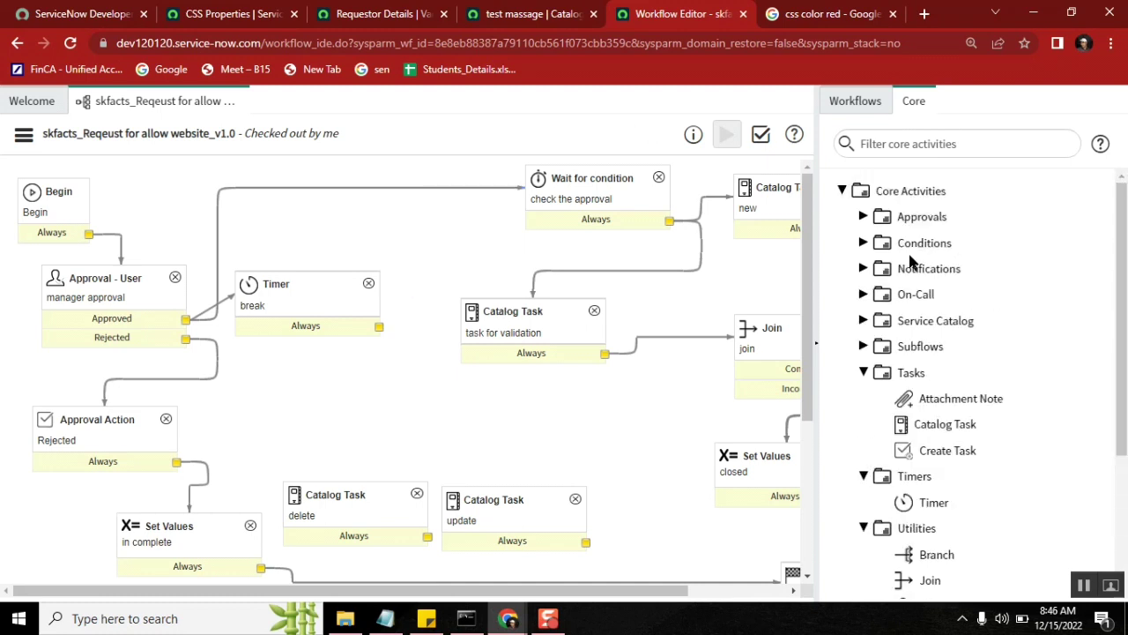
click(863, 243)
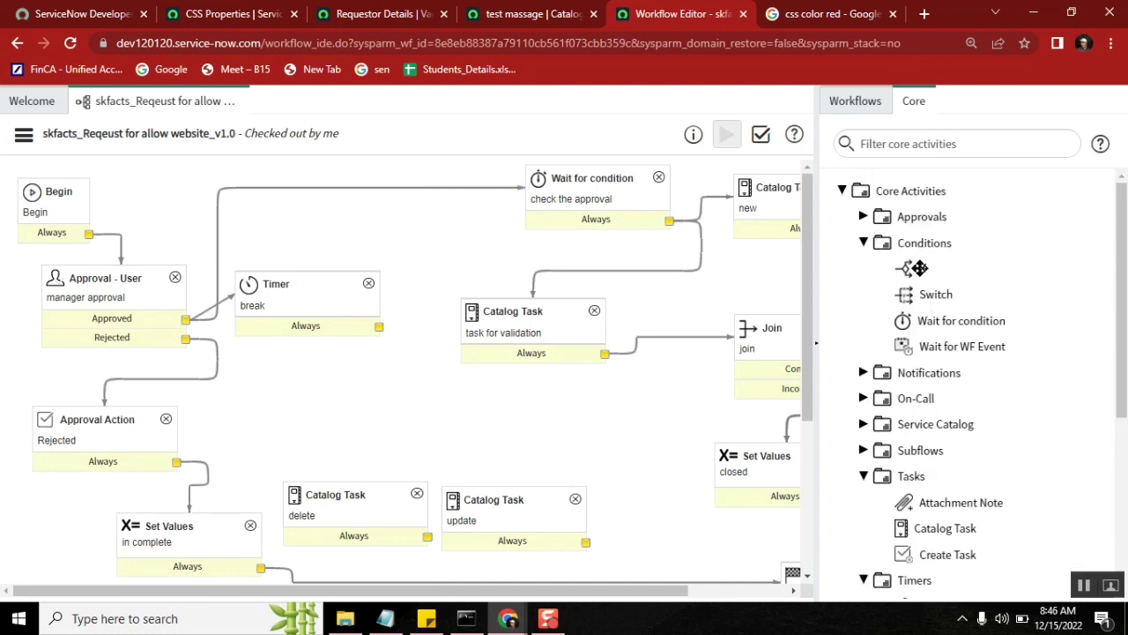
drag(917, 268, 369, 358)
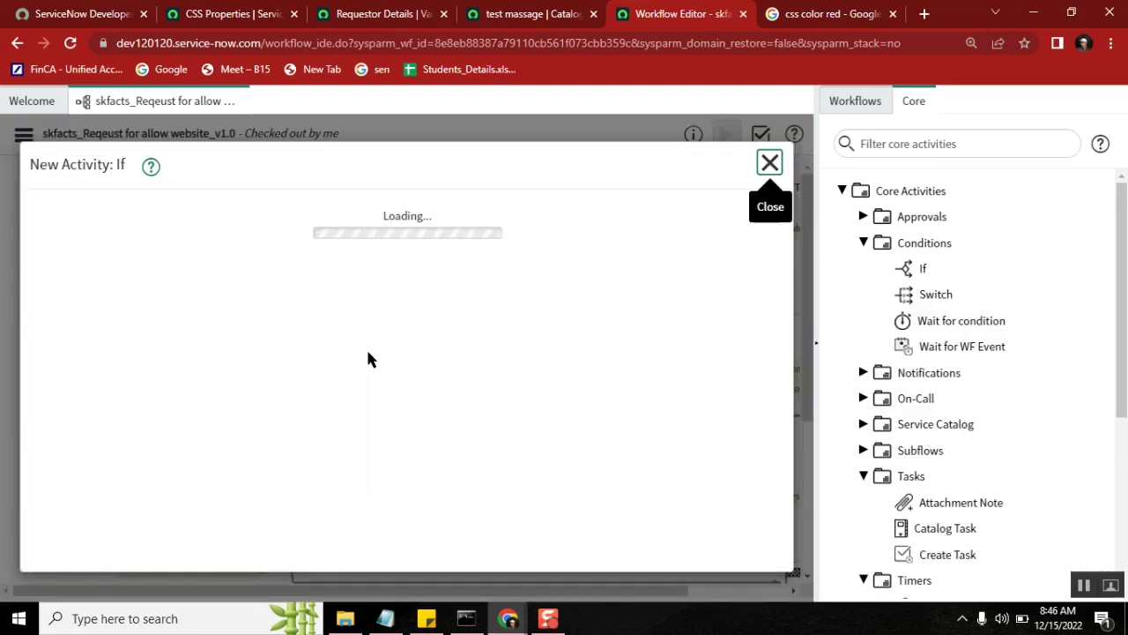
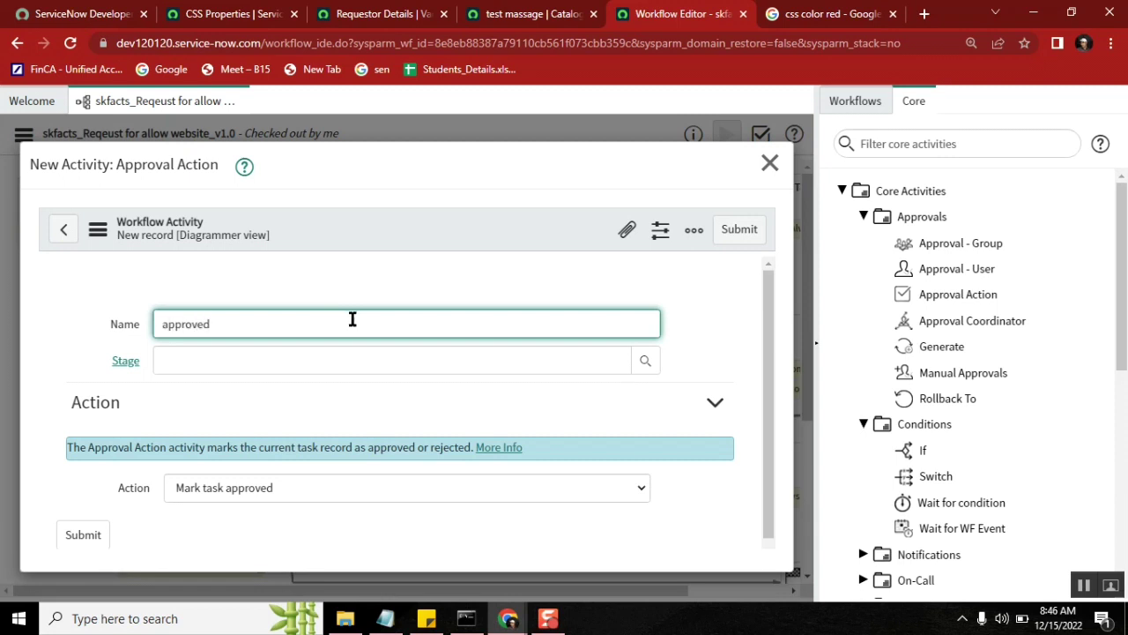
Submit the "approved" Approval Action set to Mark task approved, and spread out the Timer, "task for validation" and Approval Action activities.
click(747, 231)
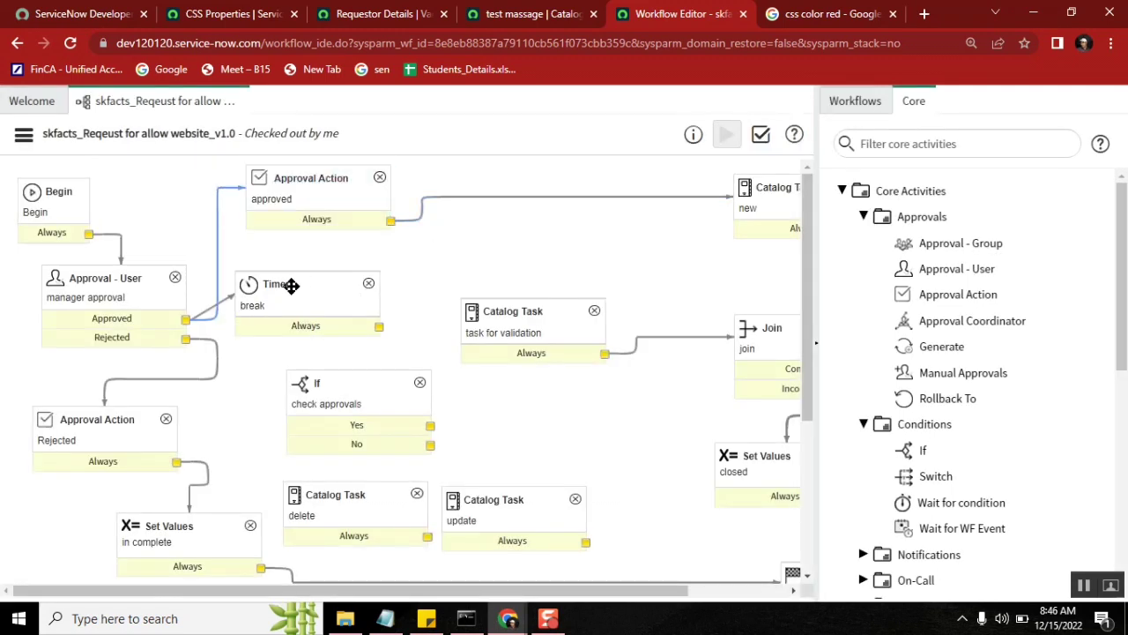
drag(294, 293, 315, 286)
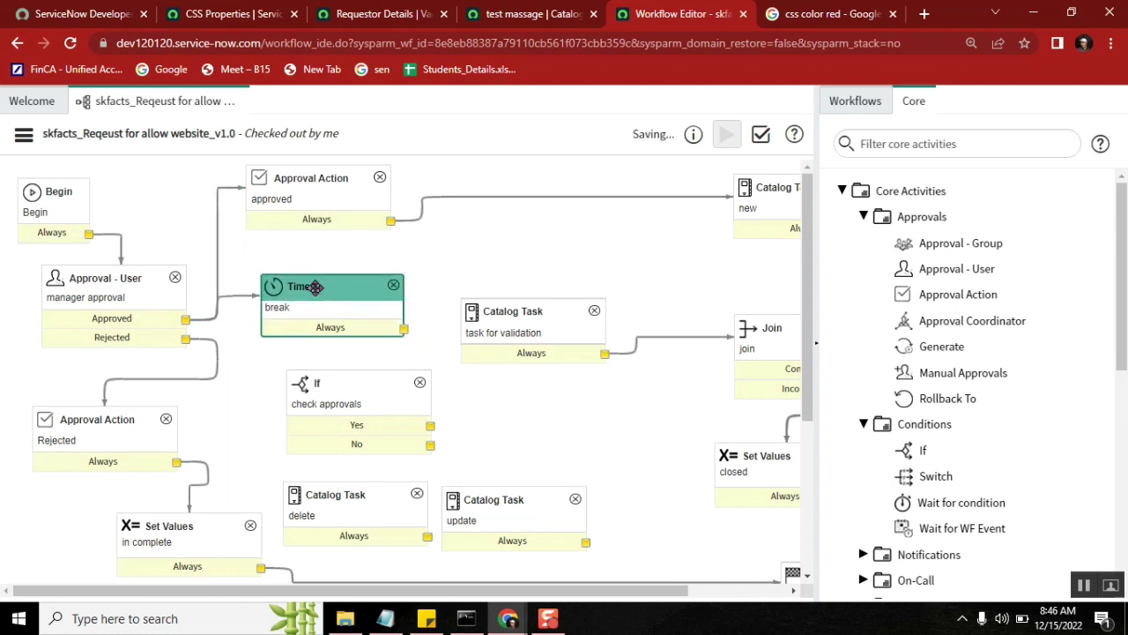
drag(530, 316, 648, 333)
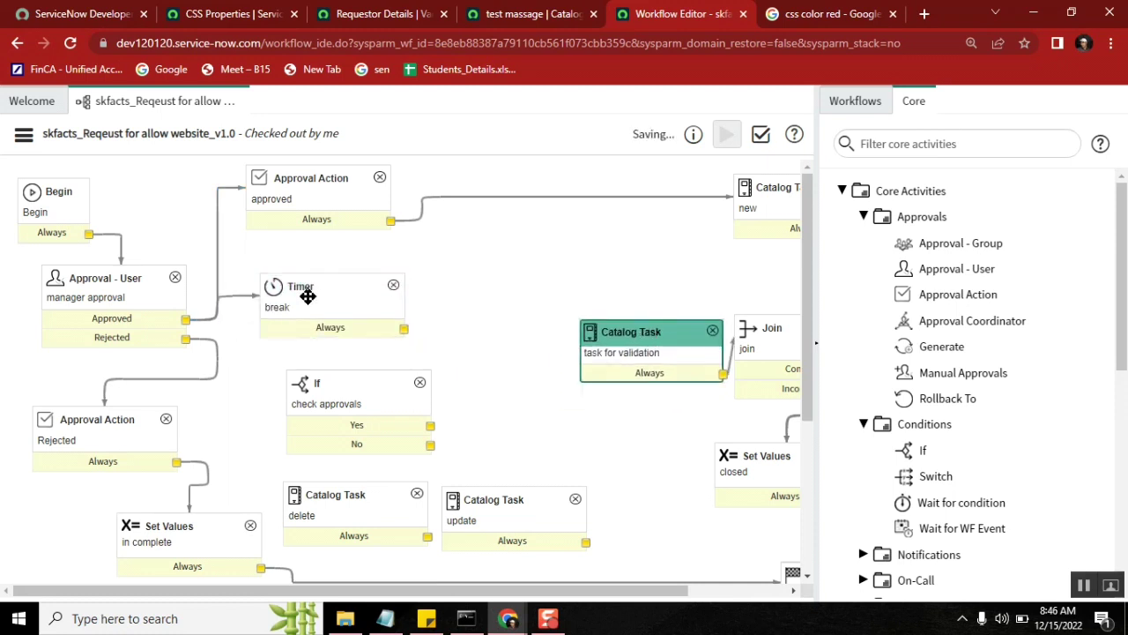
drag(309, 169, 254, 174)
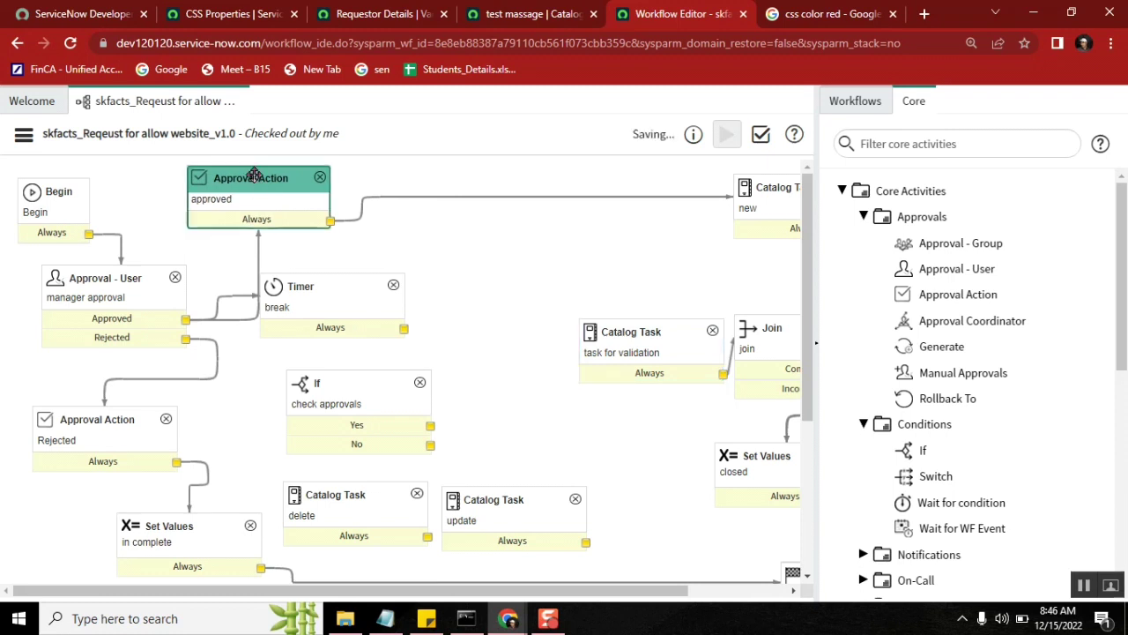
drag(302, 285, 345, 277)
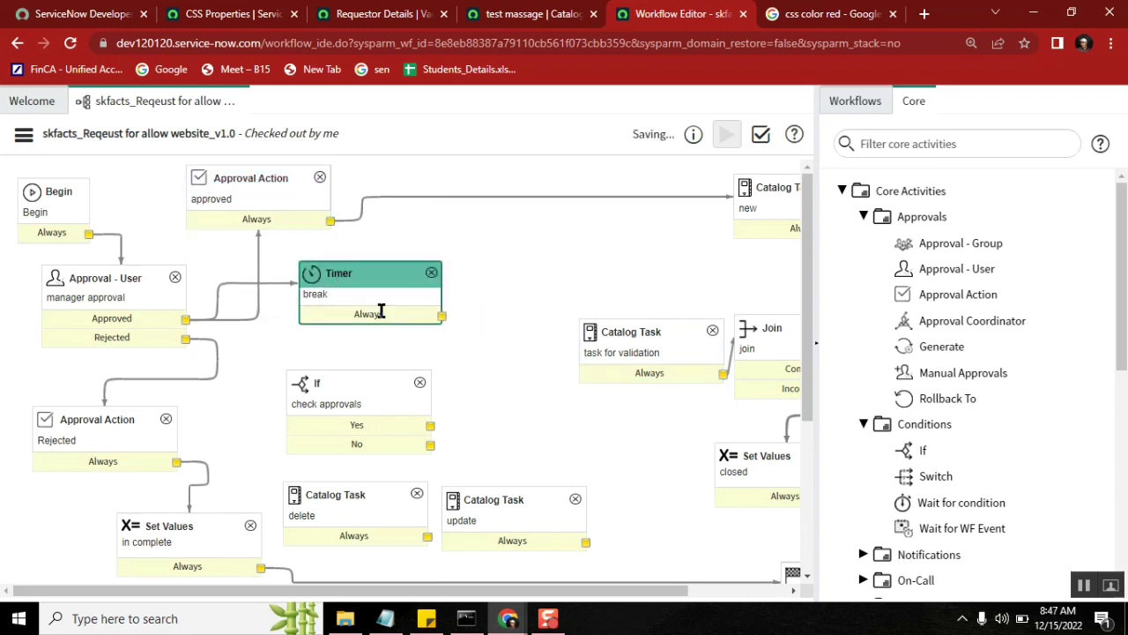
Add an If activity named "check approval" beside the Timer with the condition Approval is Approved.
click(864, 217)
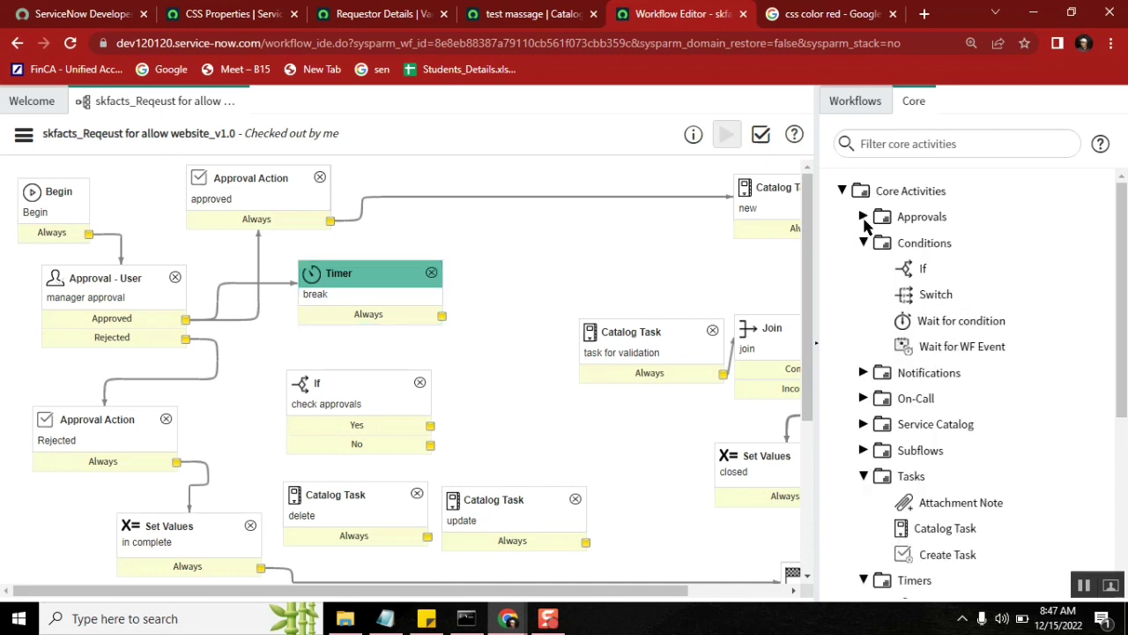
drag(913, 266, 553, 227)
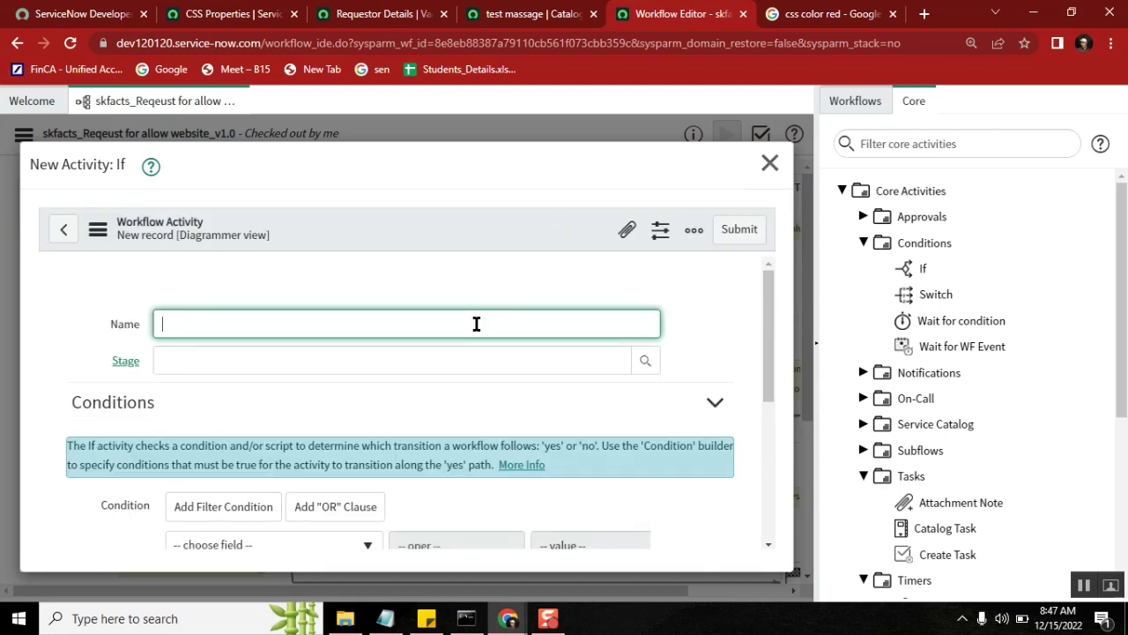
text(eckapproval)
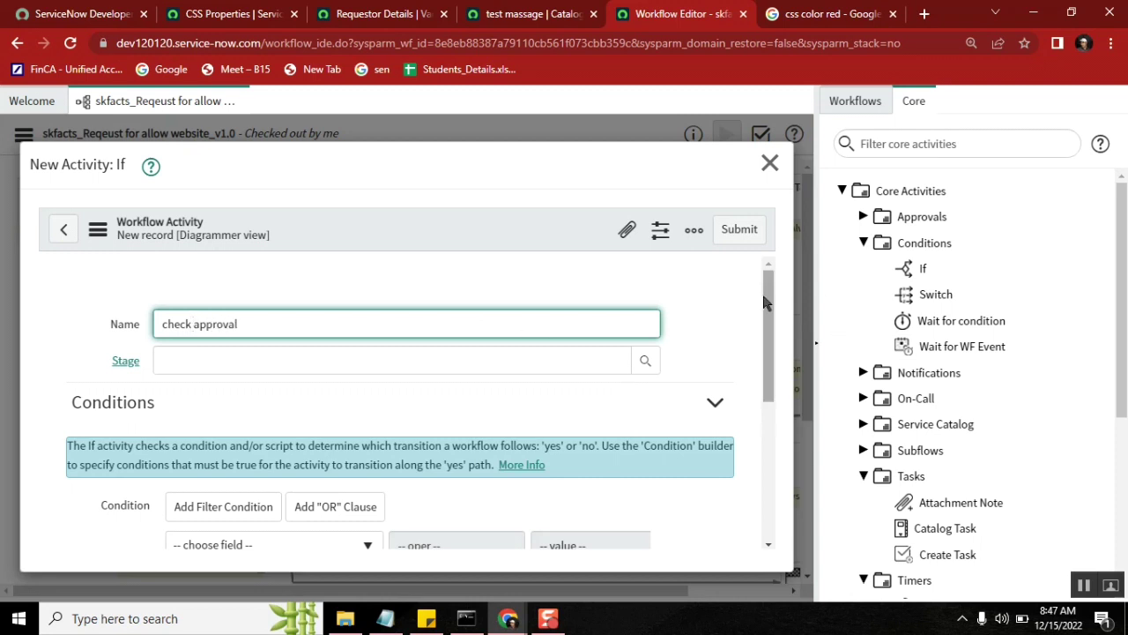
drag(765, 302, 773, 385)
click(261, 357)
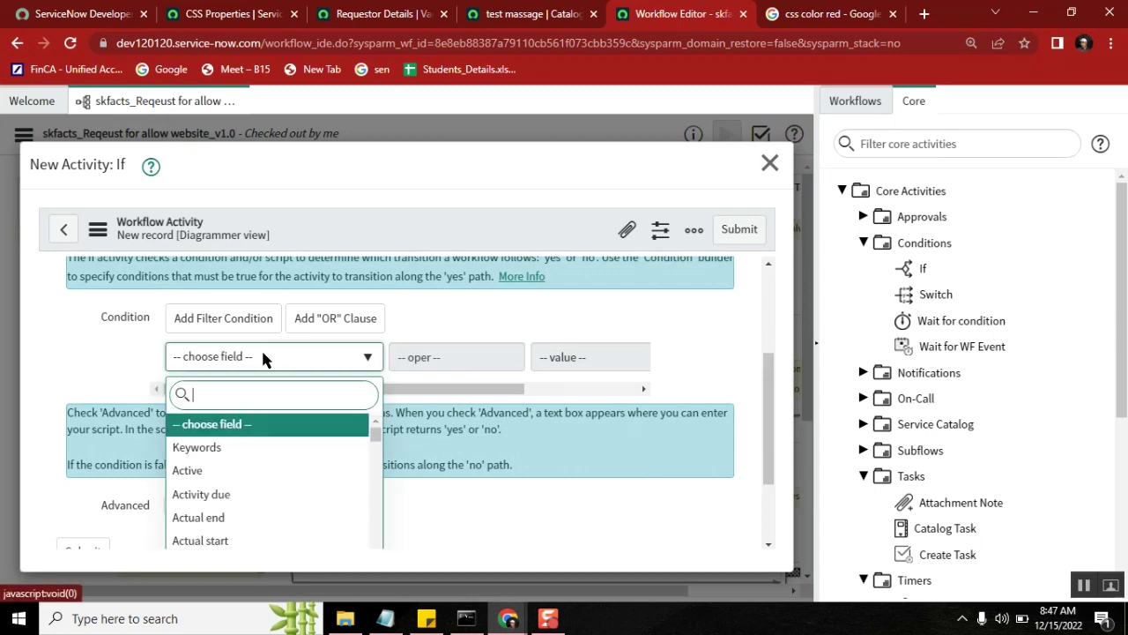
text(approva)
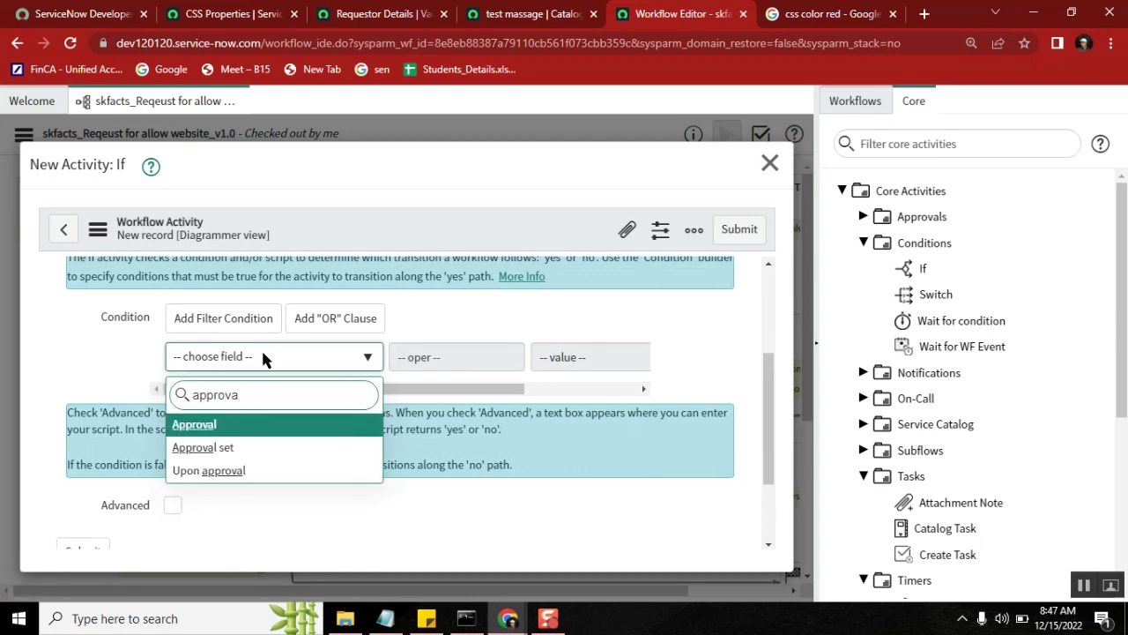
key(Return)
click(596, 359)
click(592, 430)
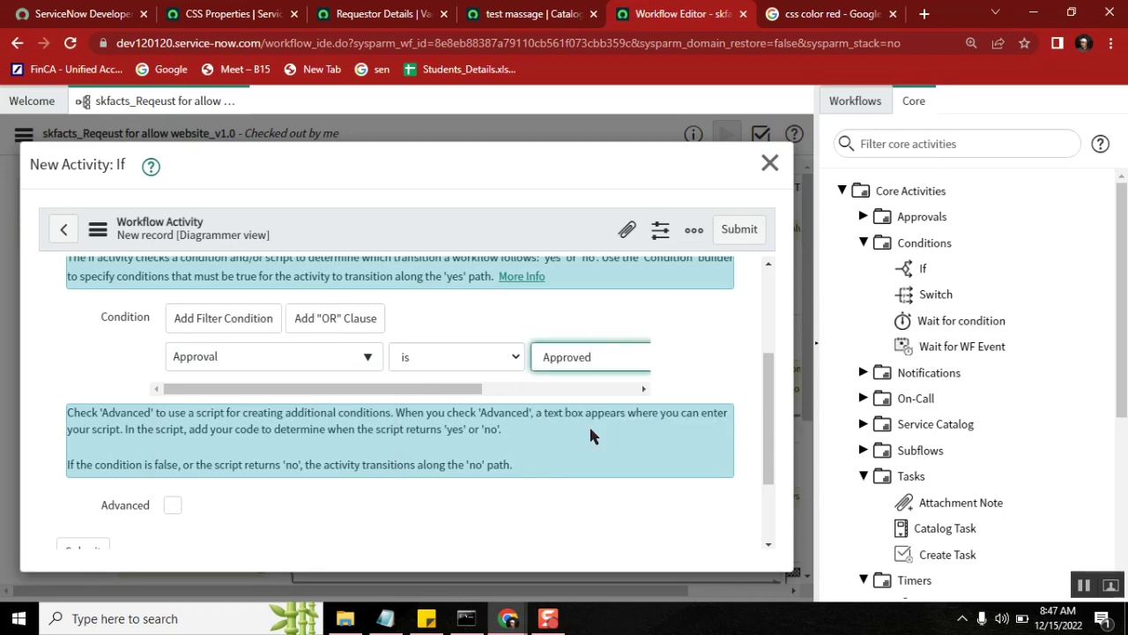
click(737, 230)
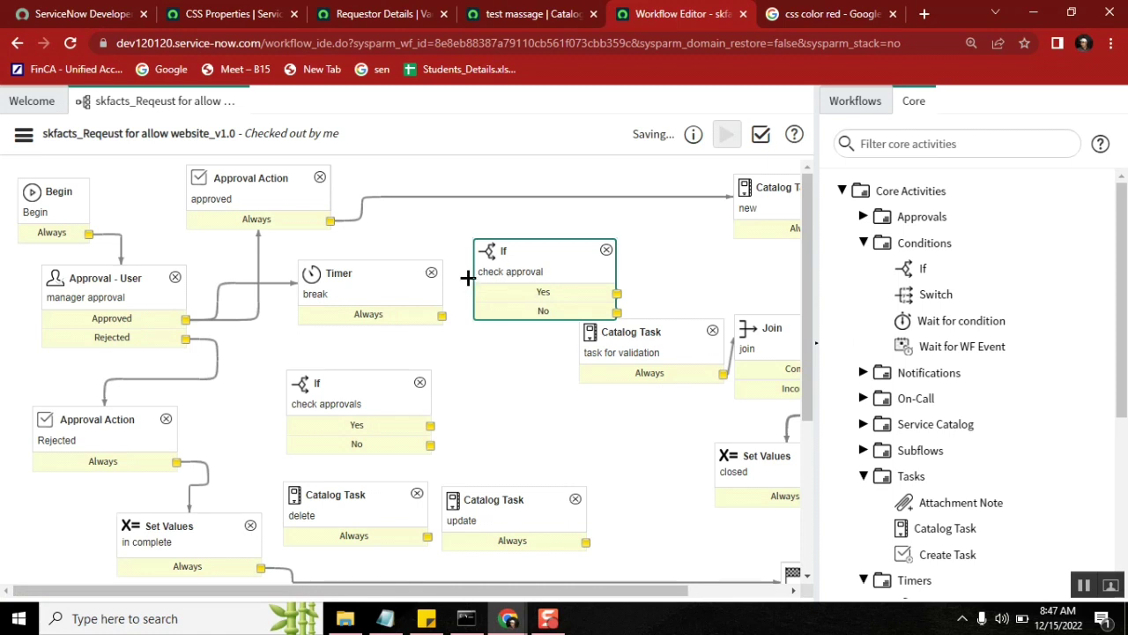
Connect the "break" Timer to the "check approval" If activity, and its Yes outcome to the "new" Catalog Task.
drag(358, 280, 329, 299)
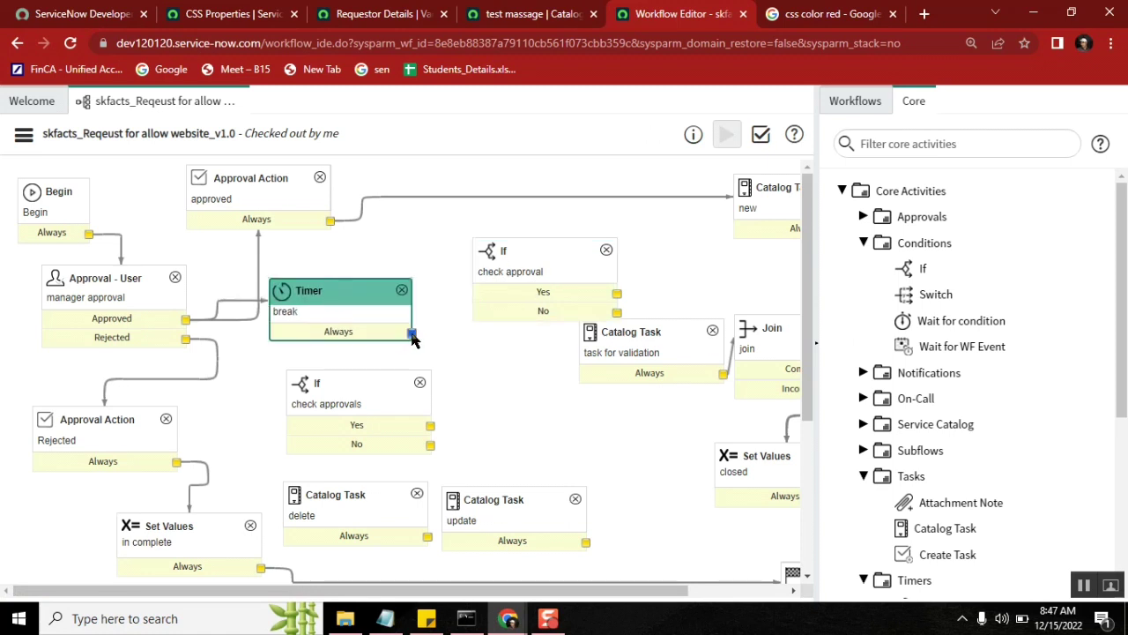
mouse_move(412, 333)
mouse_down()
mouse_move(547, 254)
mouse_move(507, 244)
mouse_up()
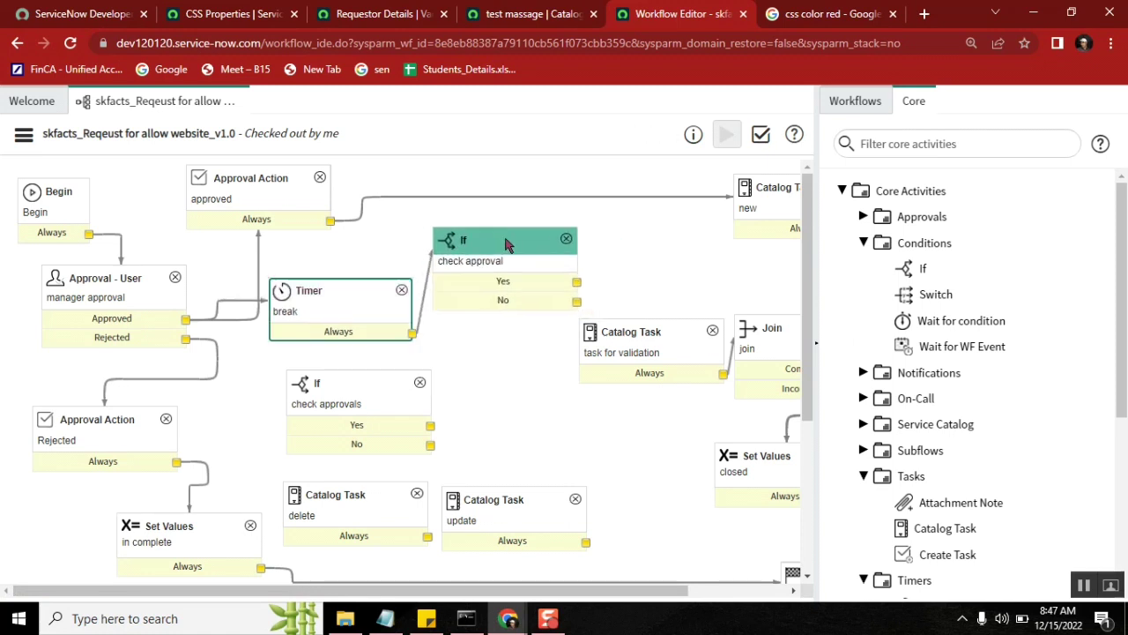
drag(647, 328, 647, 350)
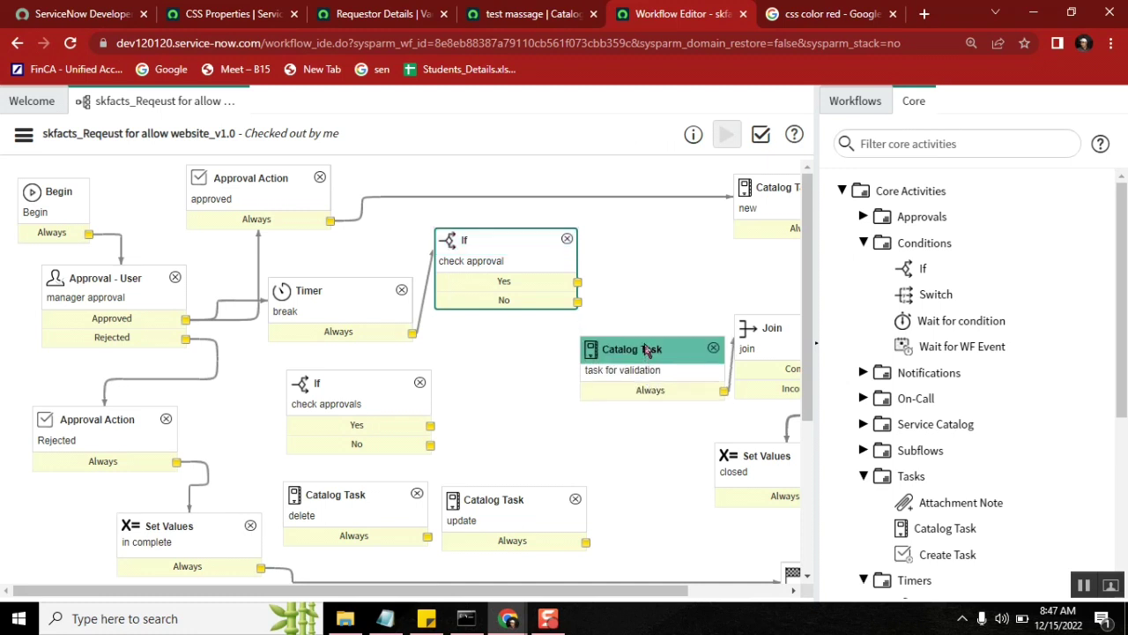
drag(578, 282, 749, 219)
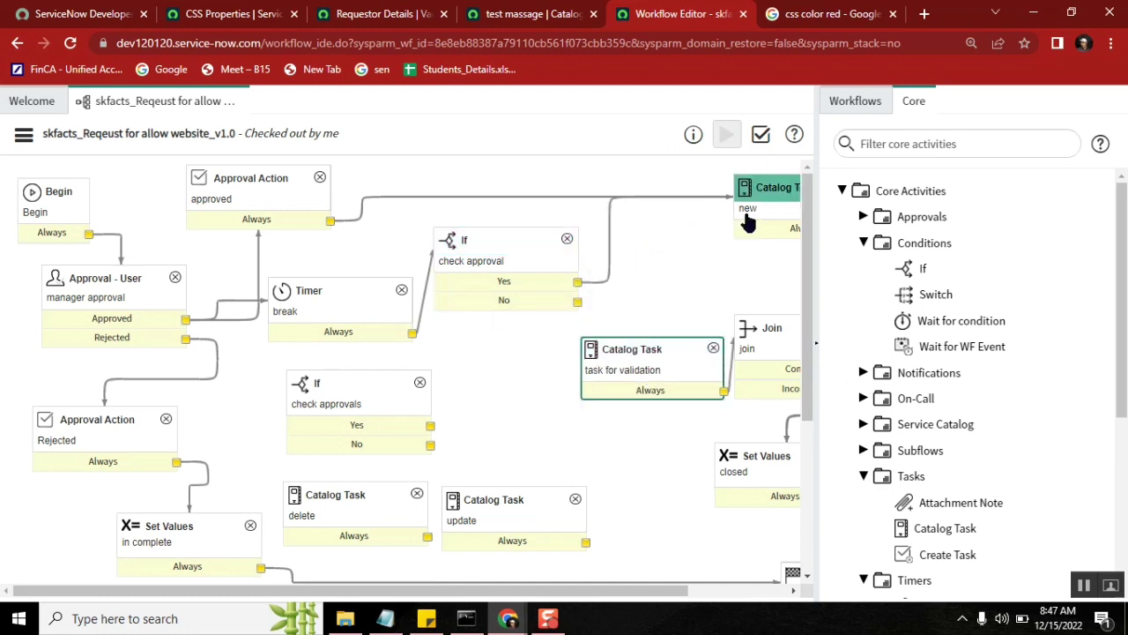
Delete the unused "check approvals" If activity and rearrange the "task for validation", "break" Timer and "check approval" activities to free up space.
drag(667, 349, 663, 385)
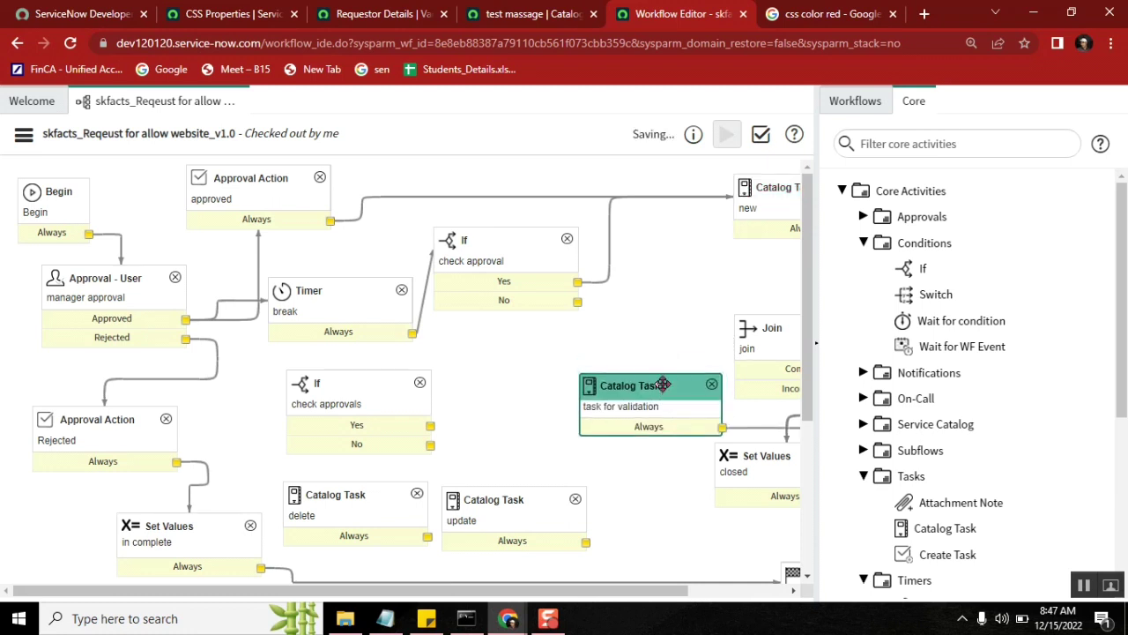
click(420, 384)
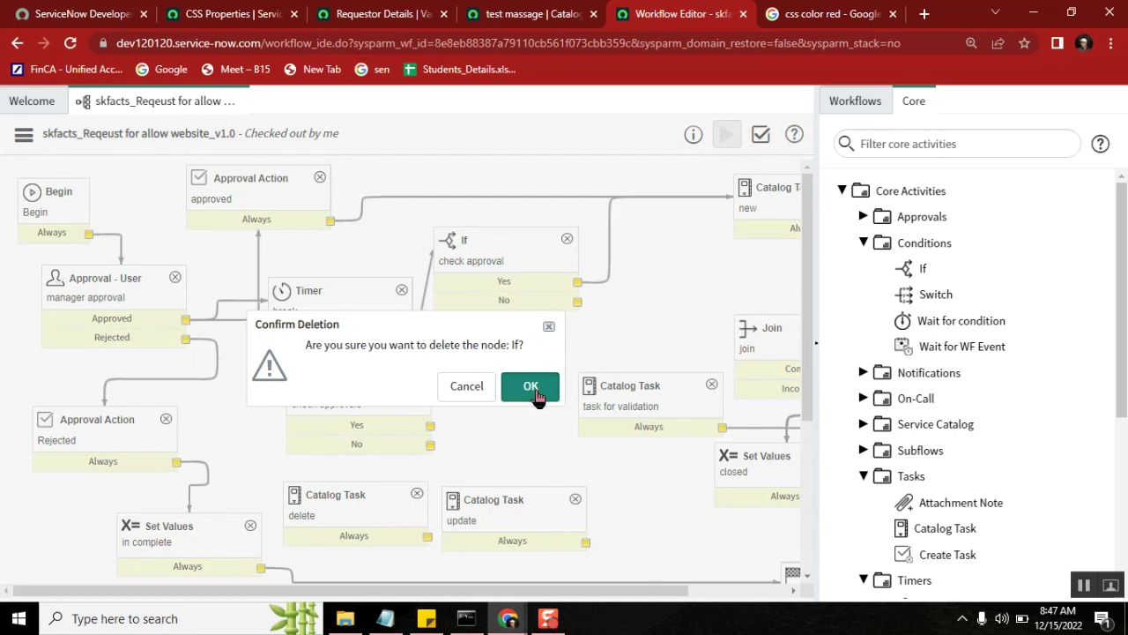
click(530, 385)
drag(332, 290, 298, 391)
drag(479, 237, 354, 259)
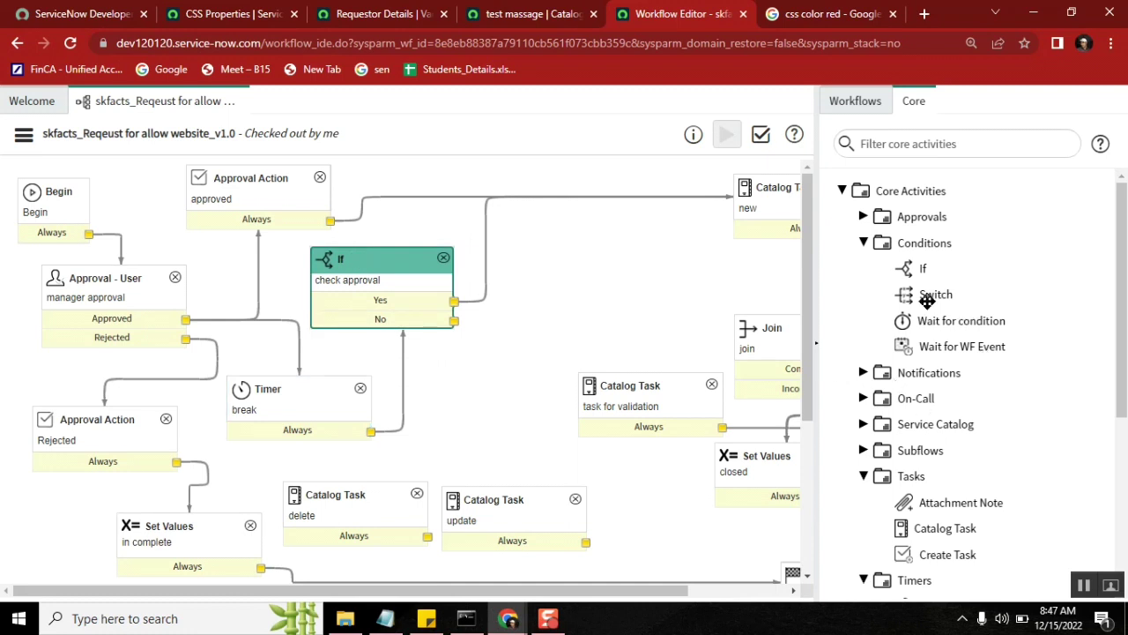
Add a Notification activity named "notify customer" to the canvas near the "check approval" If activity.
click(864, 242)
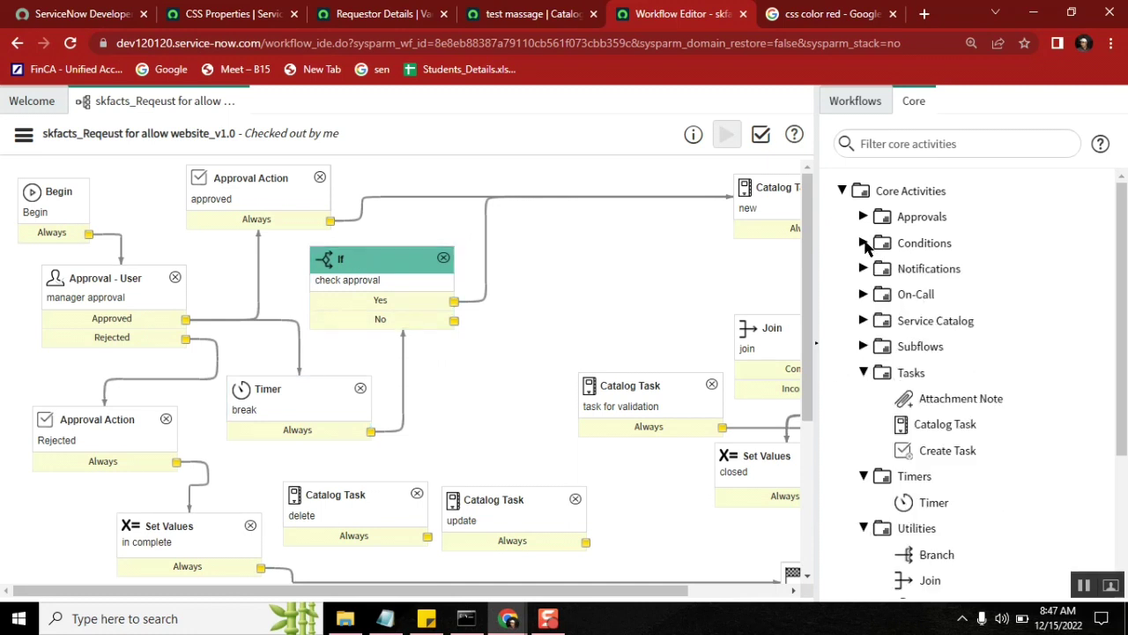
click(864, 269)
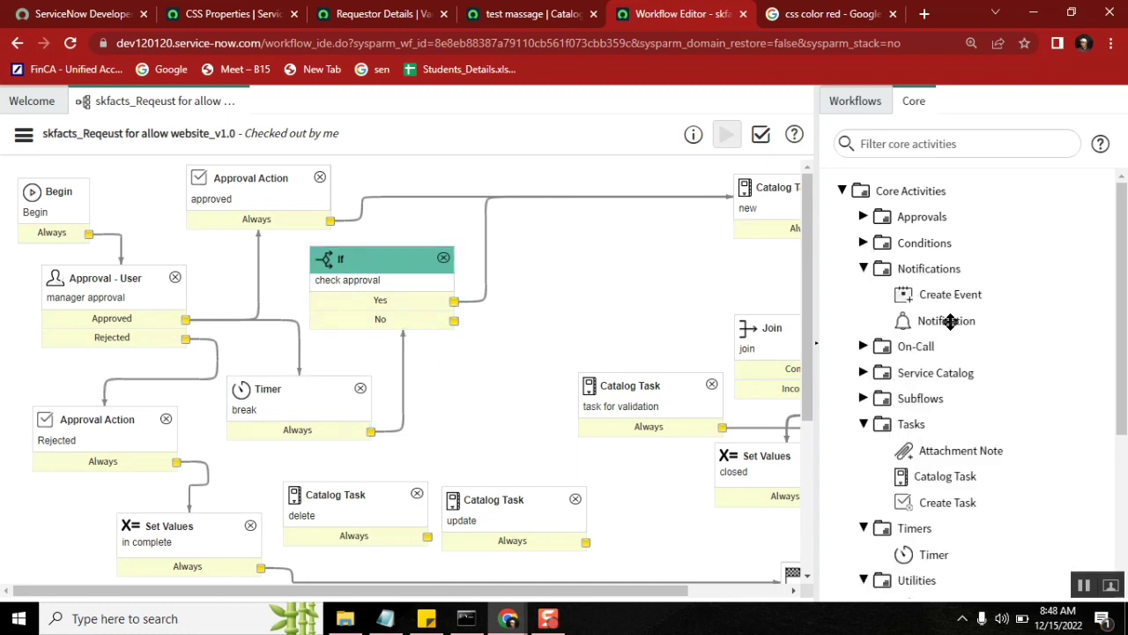
mouse_move(950, 321)
drag(949, 321, 523, 332)
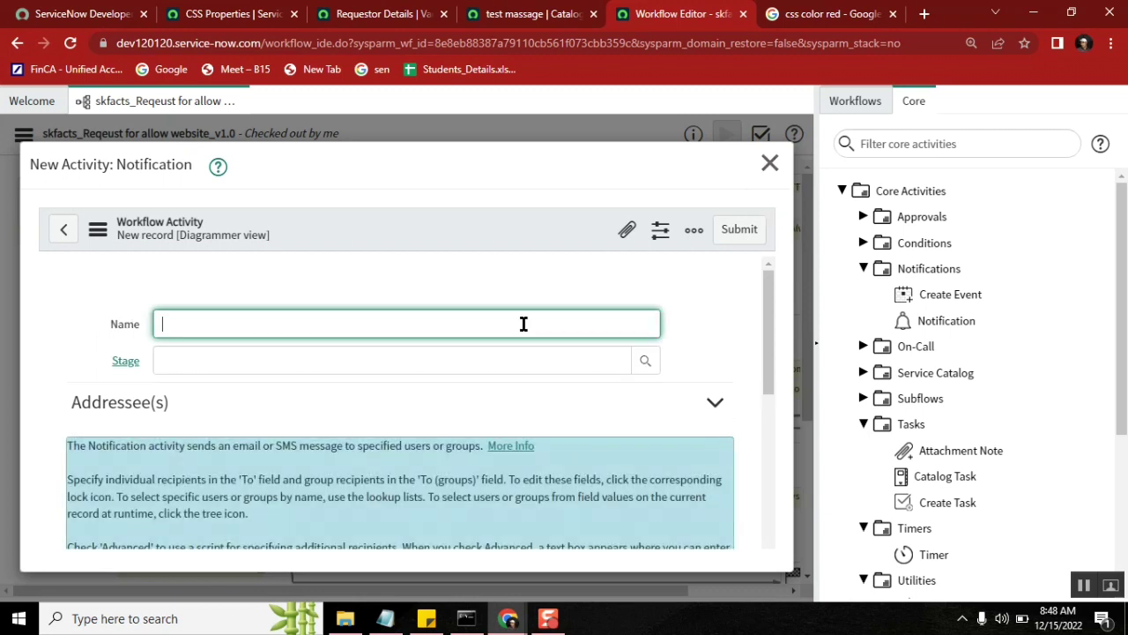
click(524, 323)
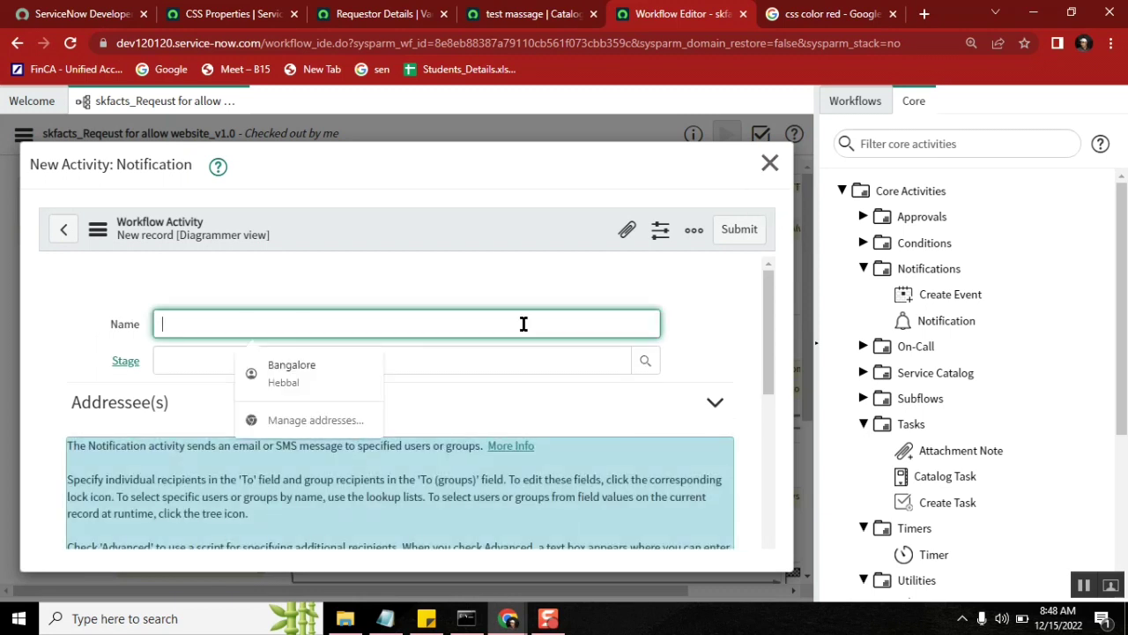
text(notify customer)
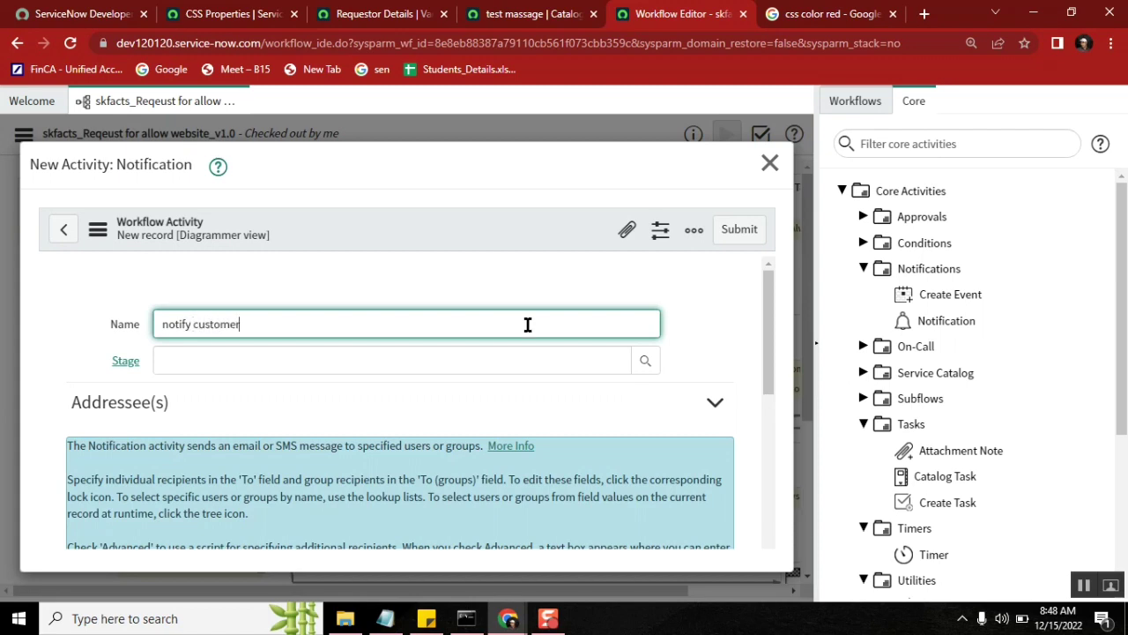
Set the notification's subject to "3 approvals not taken care".
drag(770, 280, 767, 396)
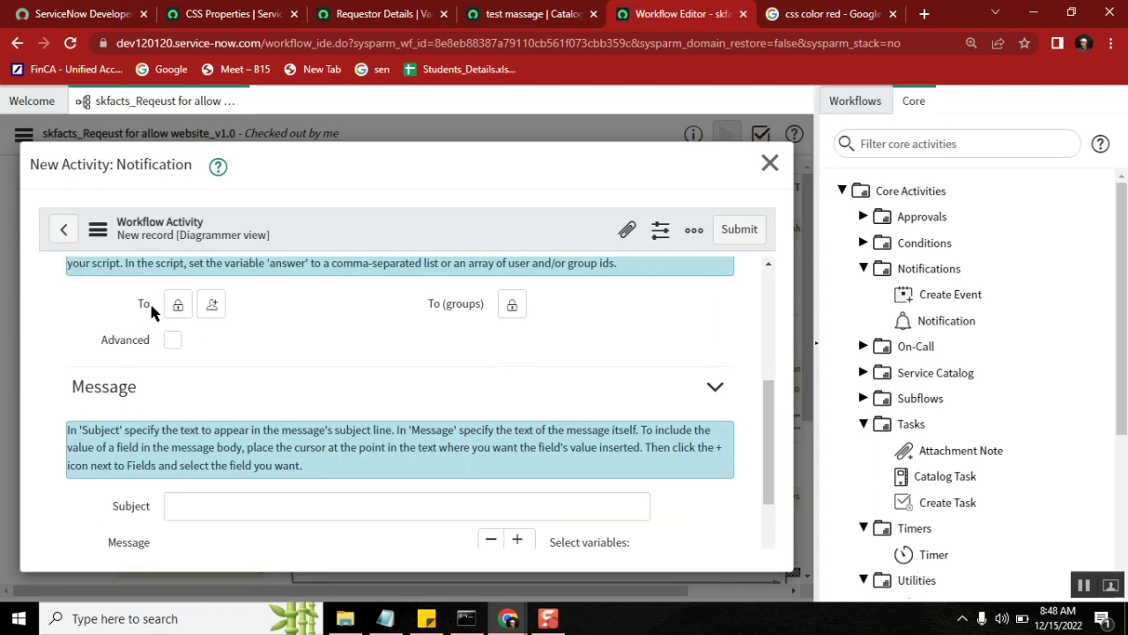
drag(771, 411, 771, 493)
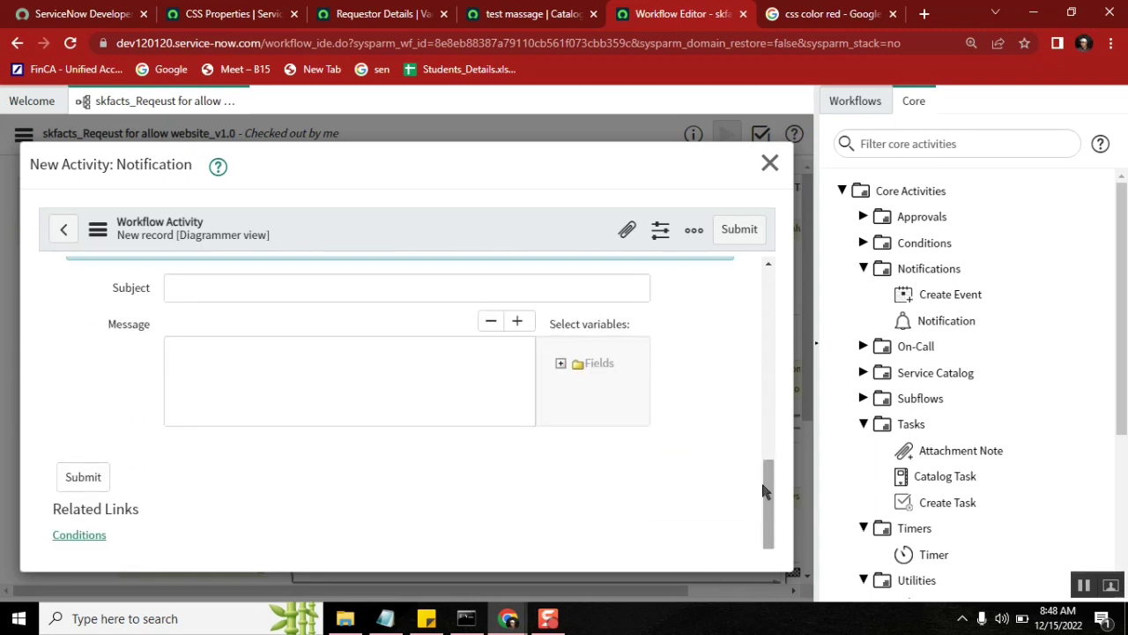
click(205, 277)
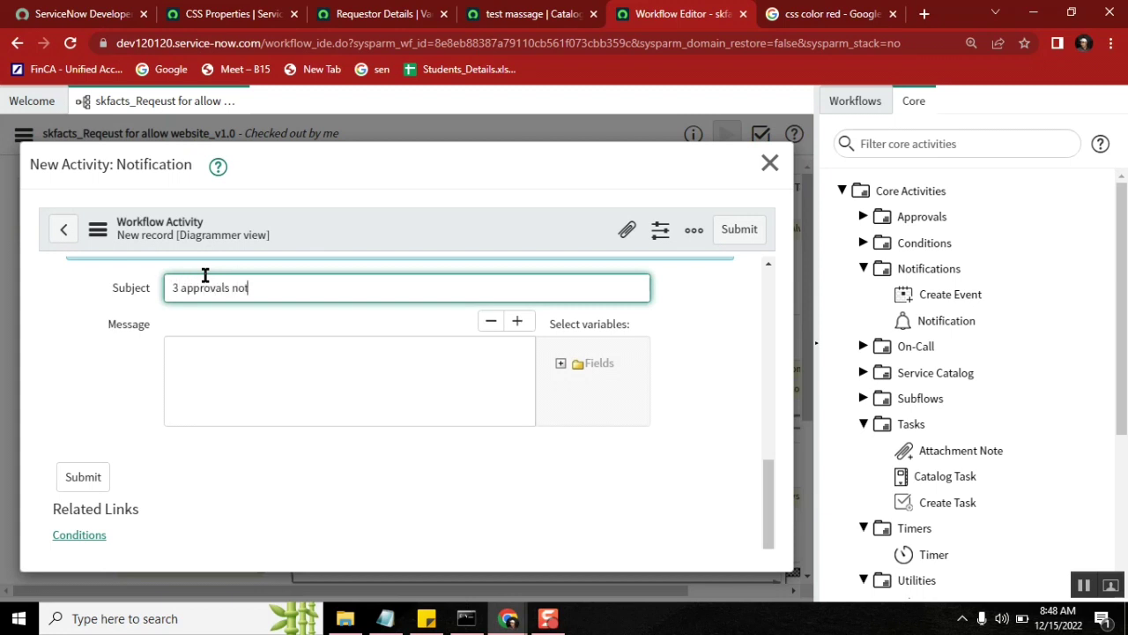
text(3 approvals not taken care)
Write the message "Dear customer," followed after a blank line by "please get tourch with approval", and submit the notification.
click(239, 377)
text(Dea)
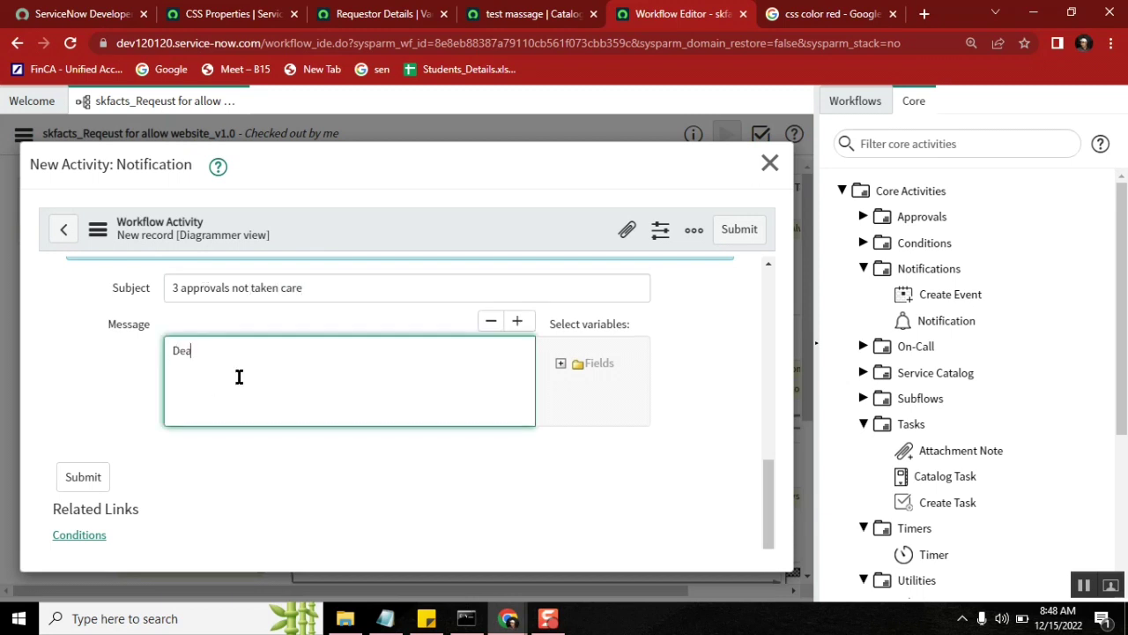
text(r customer,)
key(Return)
key(Return)
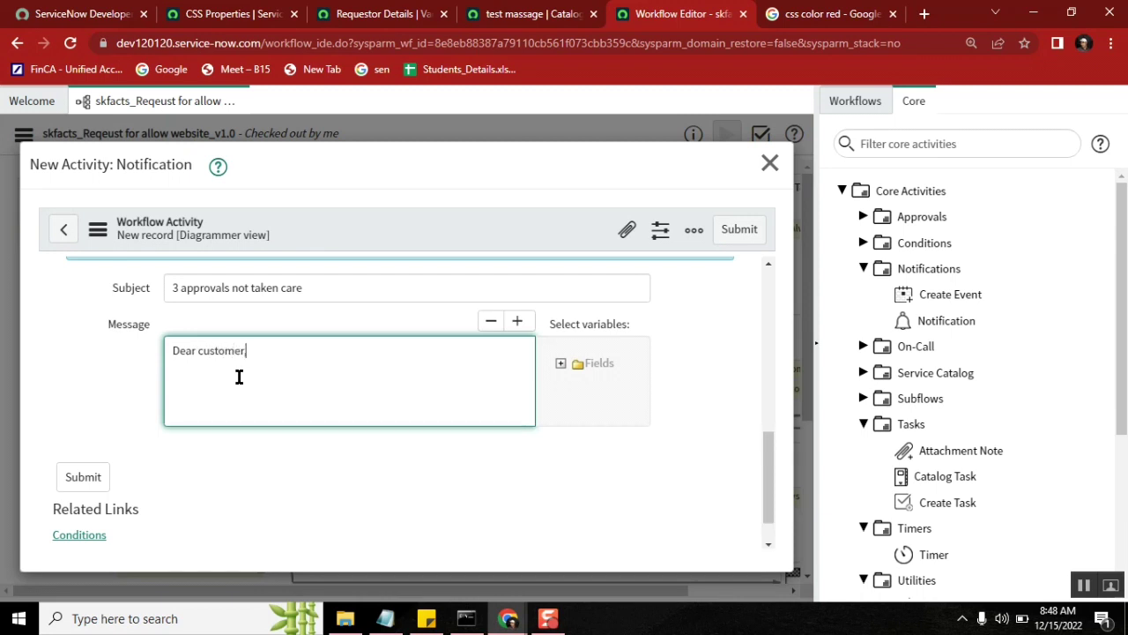
text(please get toutch with approva)
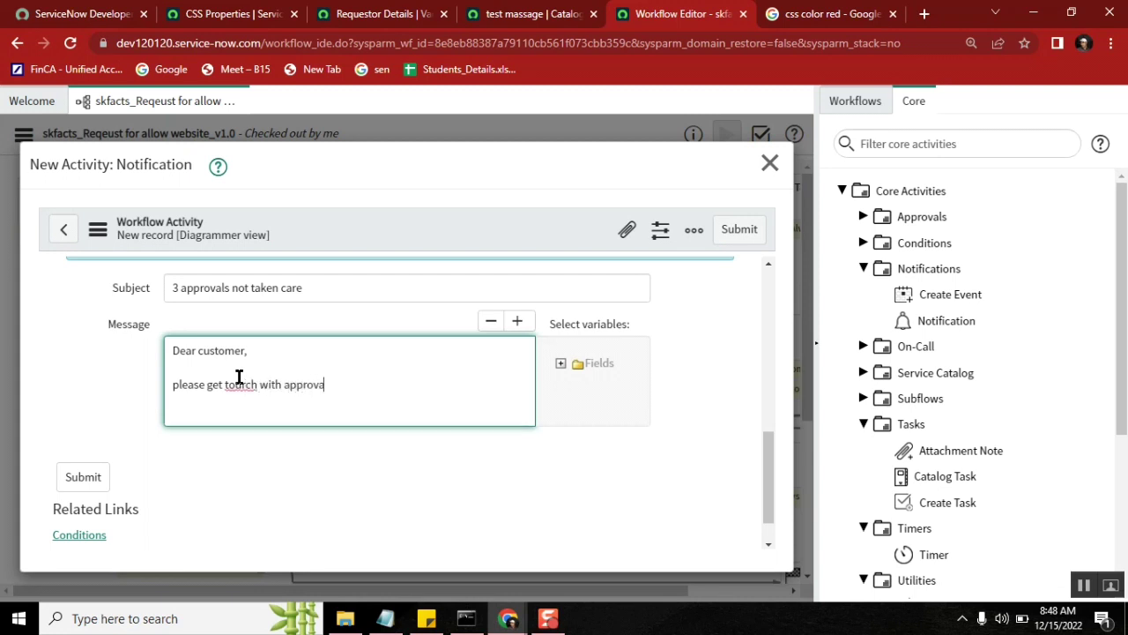
text(l)
key(Return)
key(Return)
key(Return)
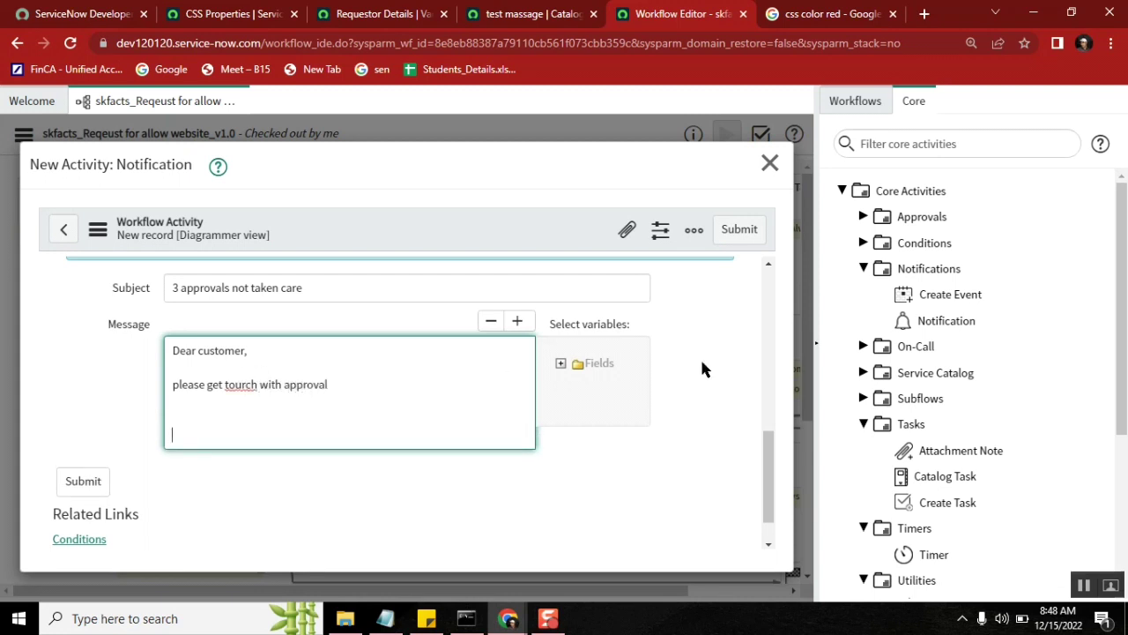
click(738, 238)
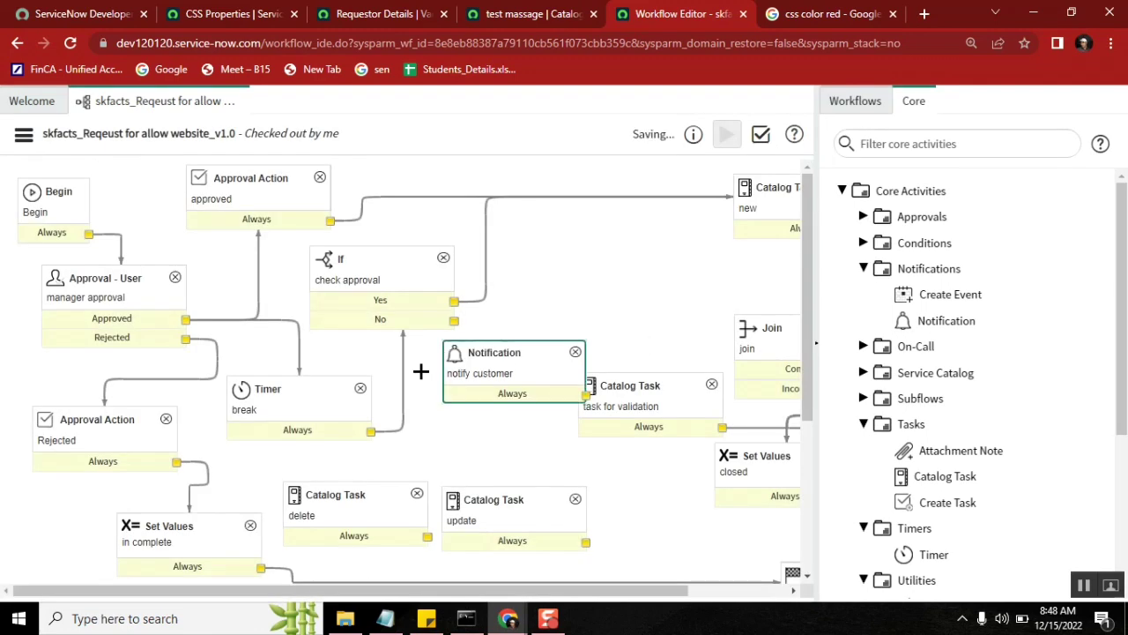
Connect the No outcome of "check approval" to the "notify customer" Notification, and space out the Notification, "task for validation" and Timer activities.
drag(636, 389, 705, 402)
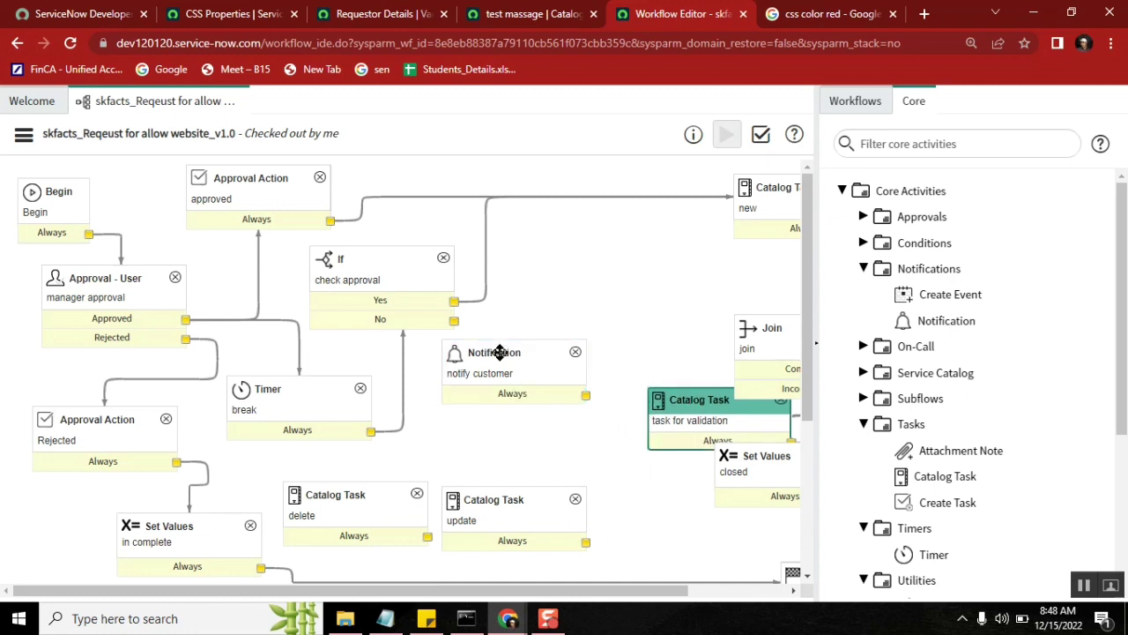
drag(500, 351, 483, 364)
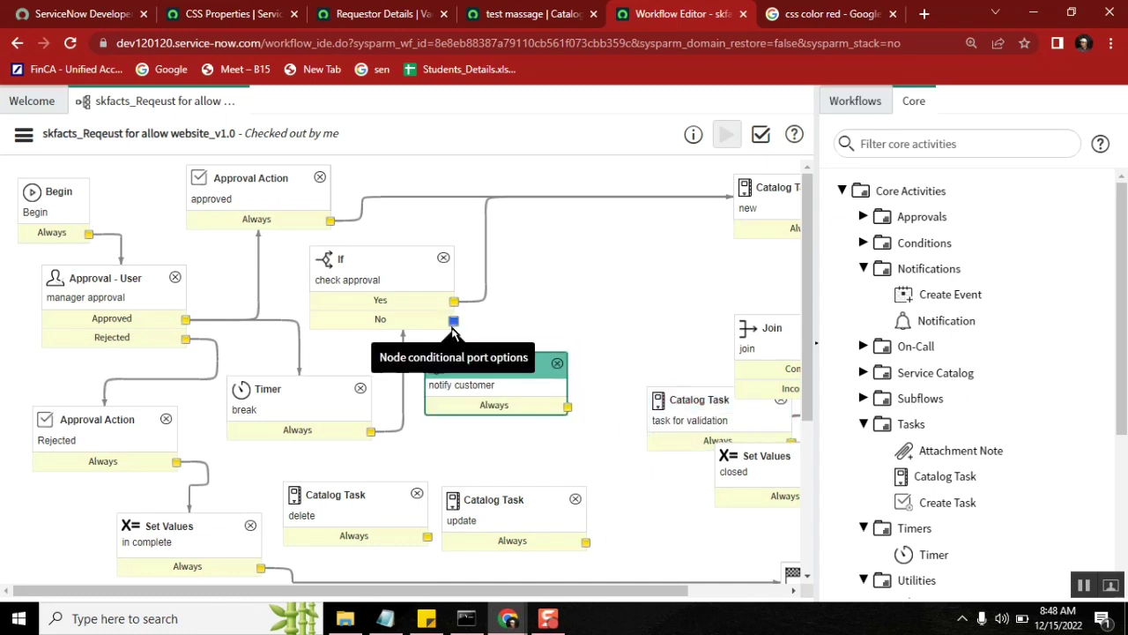
drag(453, 321, 462, 371)
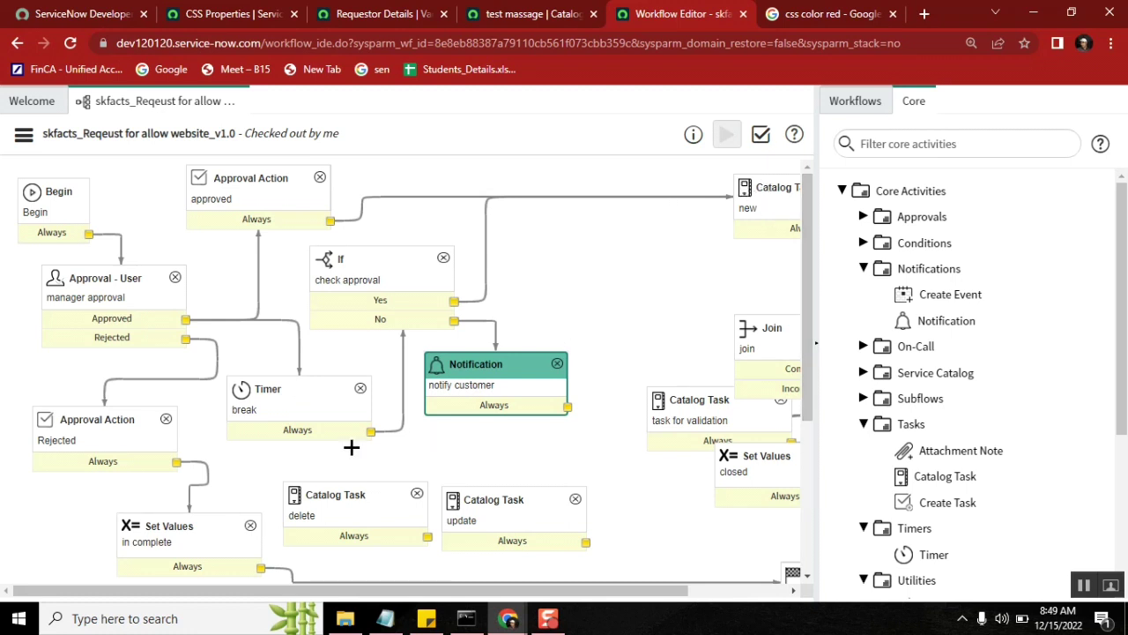
click(262, 389)
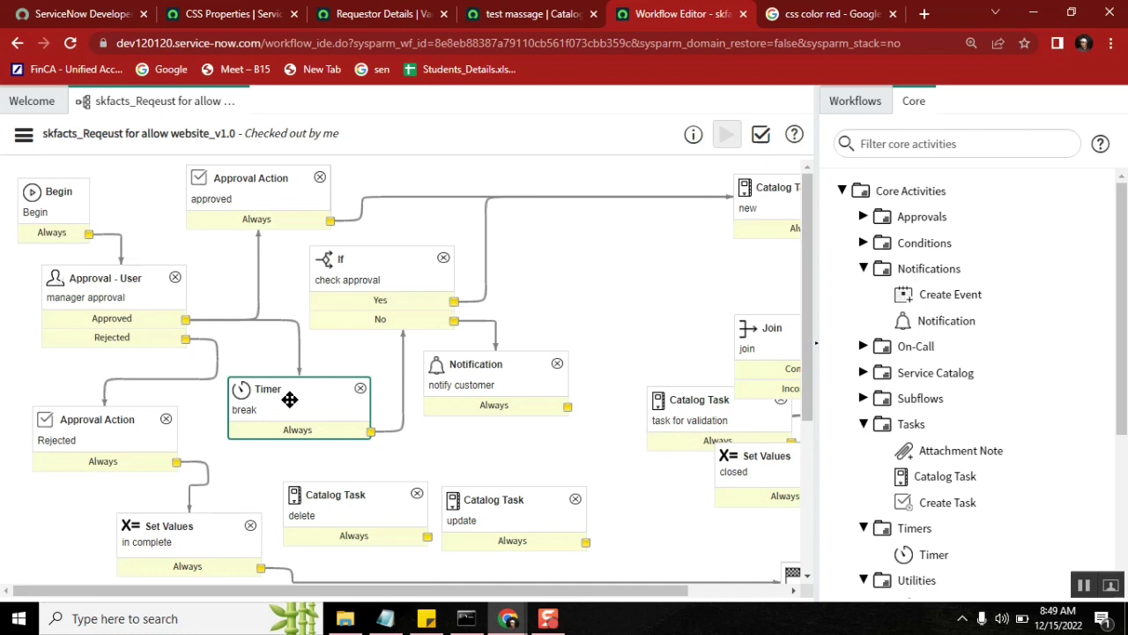
drag(290, 399, 309, 365)
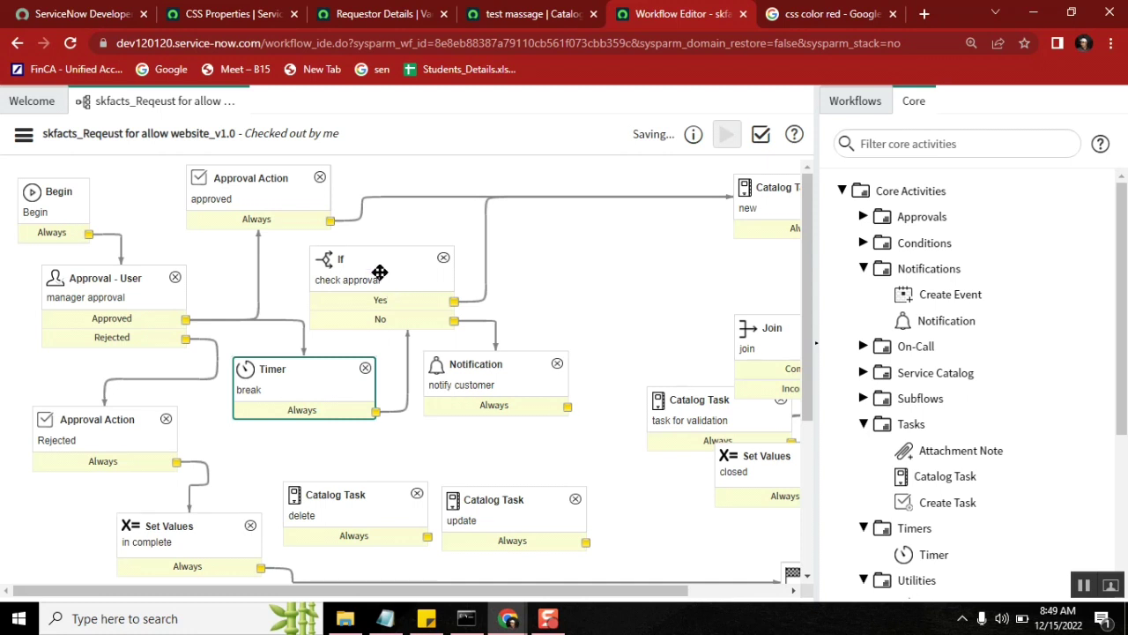
click(502, 387)
double_click(502, 388)
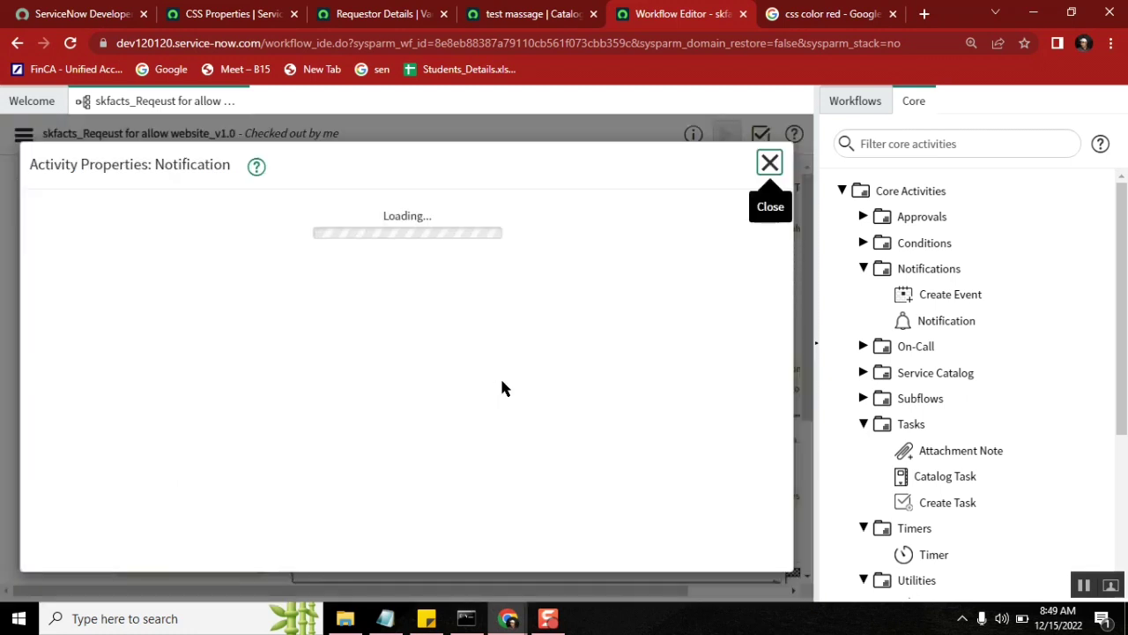
click(768, 164)
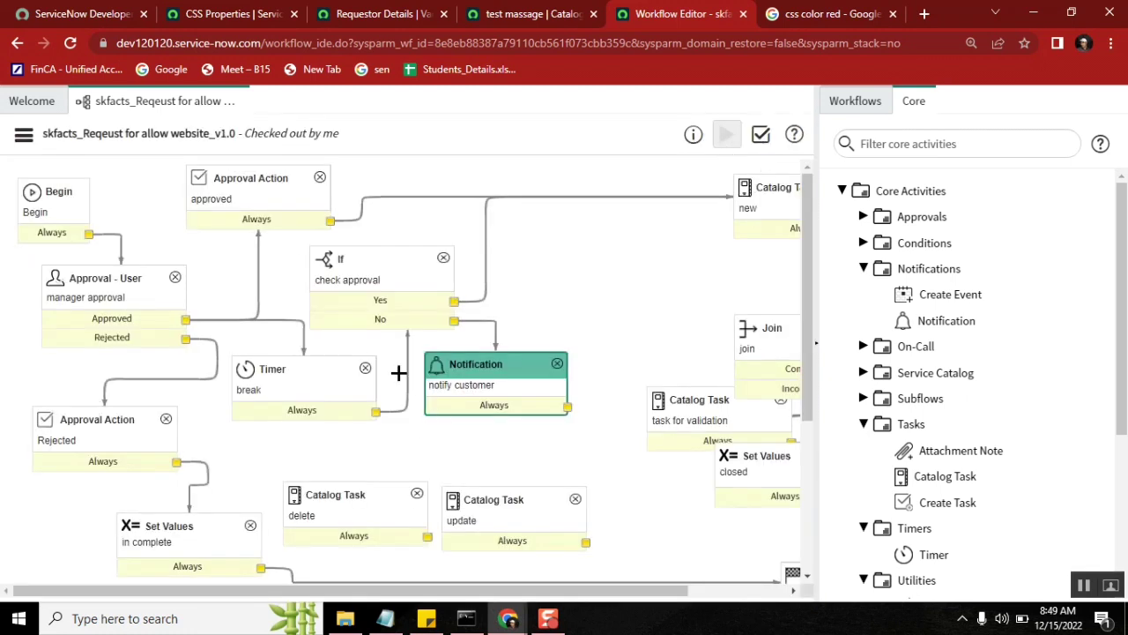
Set the "break" Timer's user specified duration to 0 days and 2 minutes, and update the activity.
double_click(272, 391)
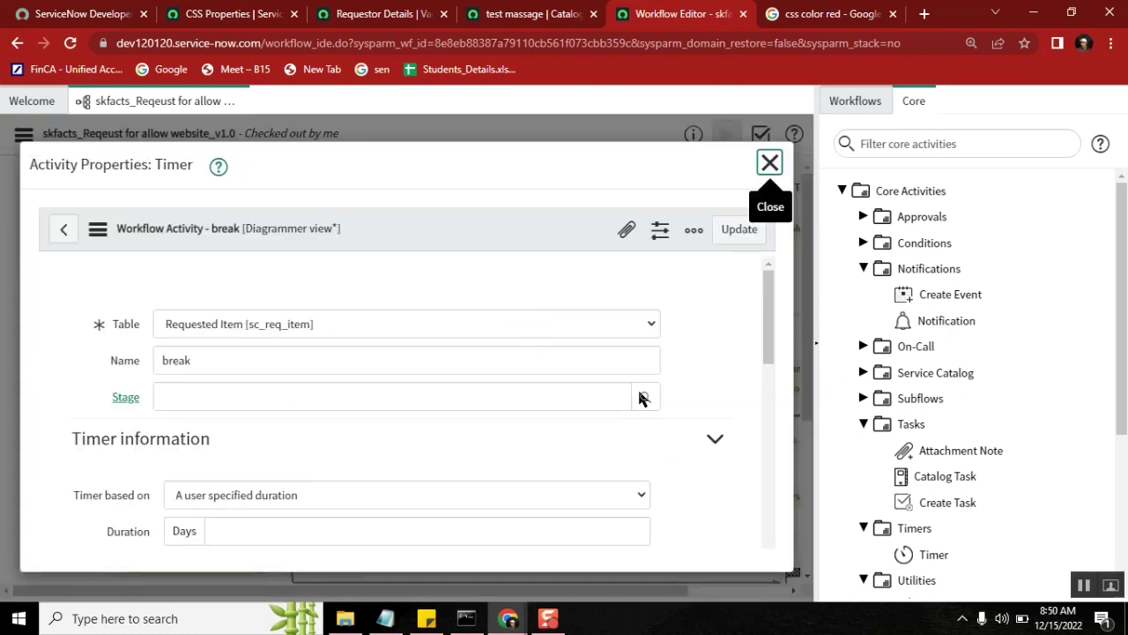
drag(770, 285, 765, 355)
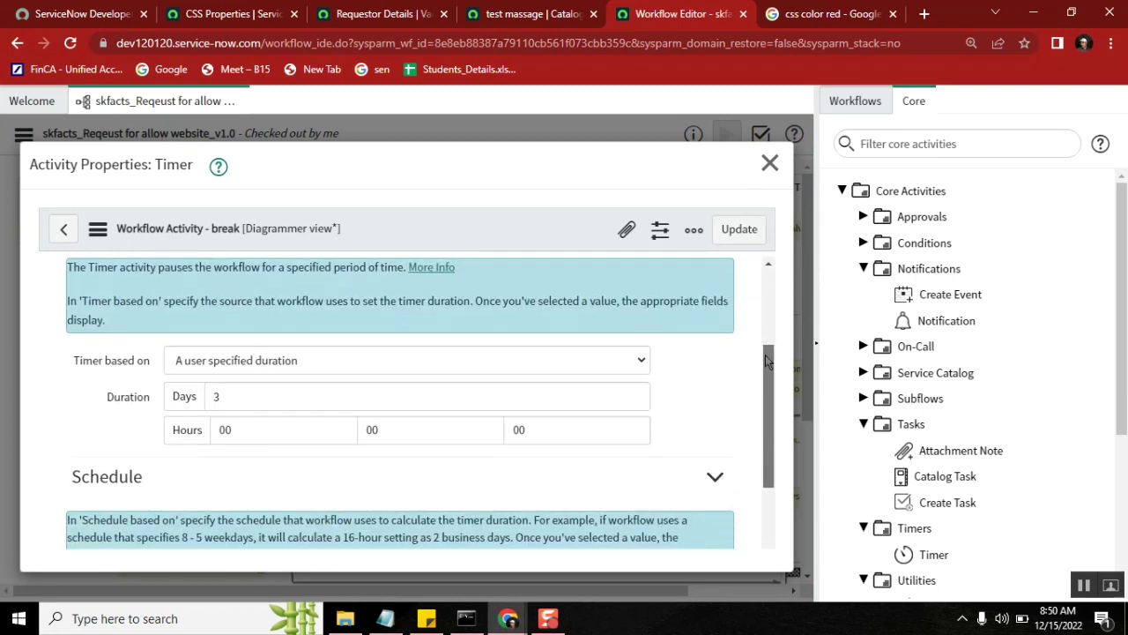
click(257, 401)
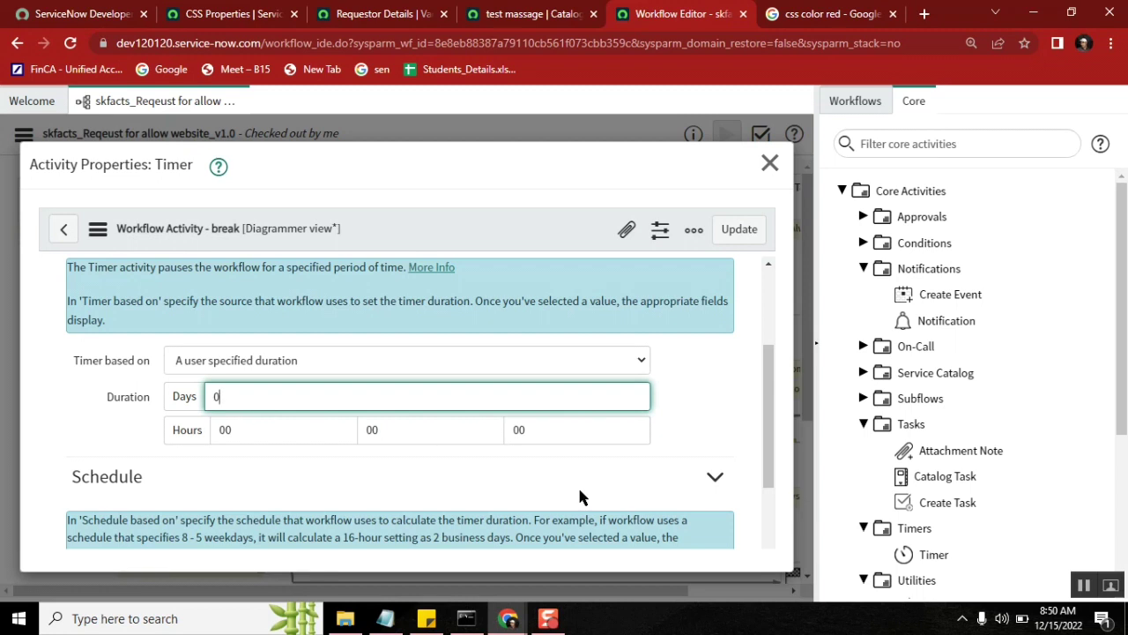
click(553, 430)
key(BackSpace)
key(BackSpace)
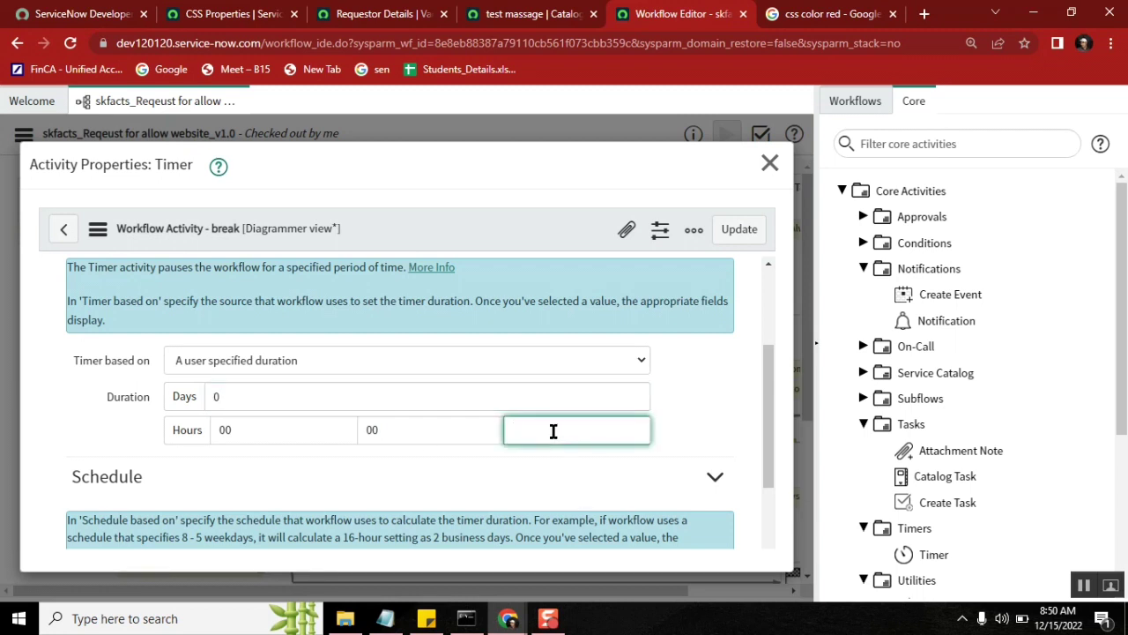
text(1)
click(395, 429)
key(BackSpace)
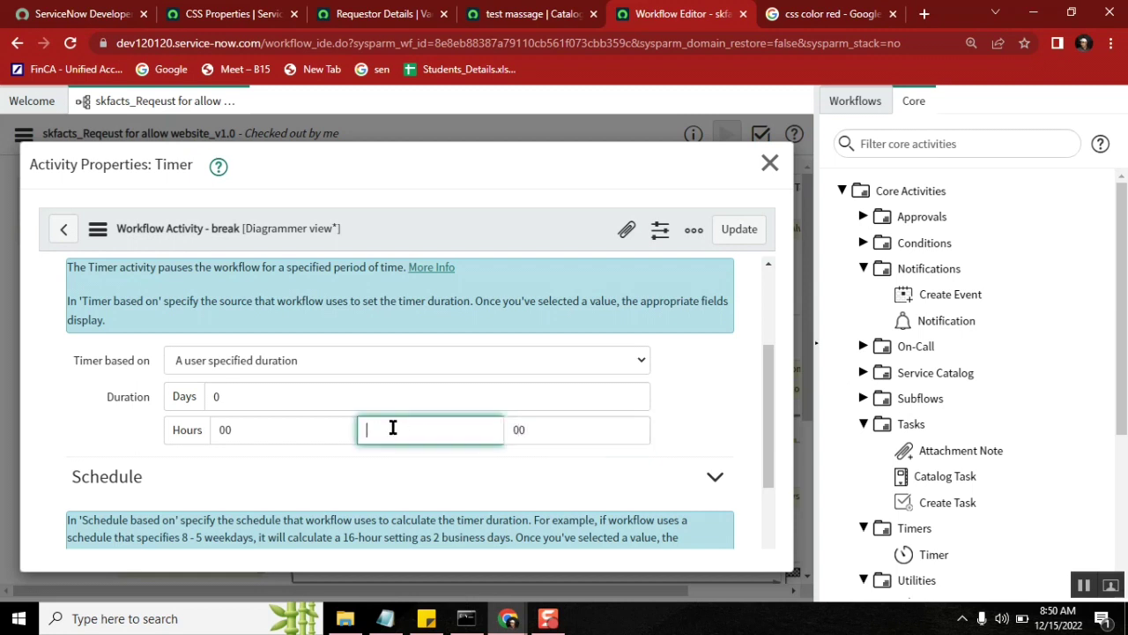
text(2)
click(739, 230)
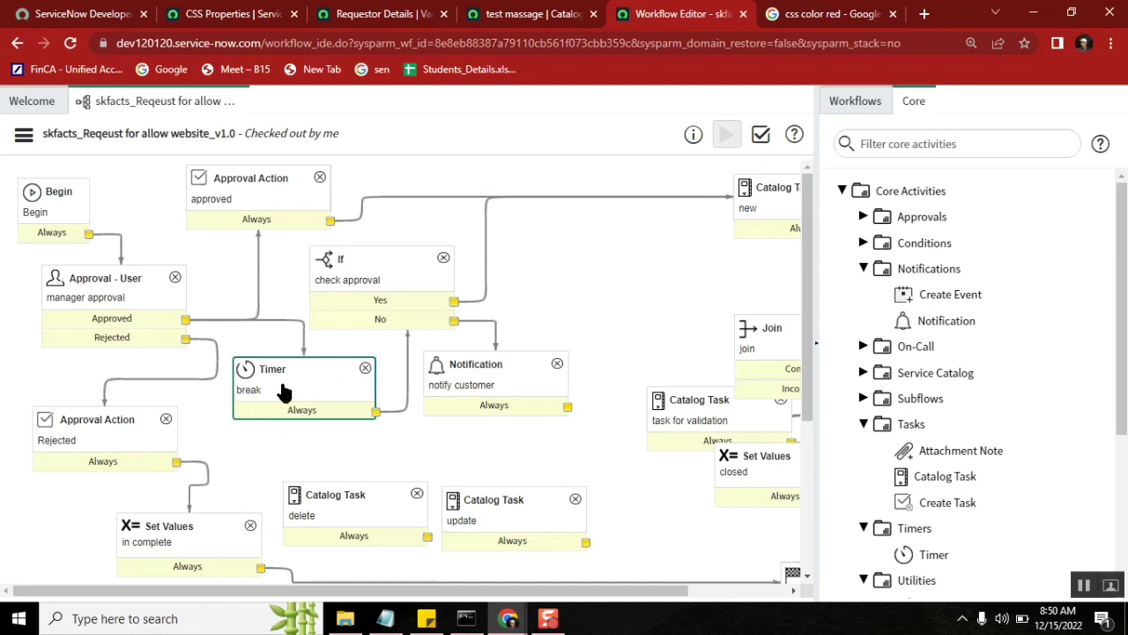
Trace the workflow paths from manager approval through the If check, the customer notification and the "approved" Approval Action to the "new" Catalog Task.
click(379, 280)
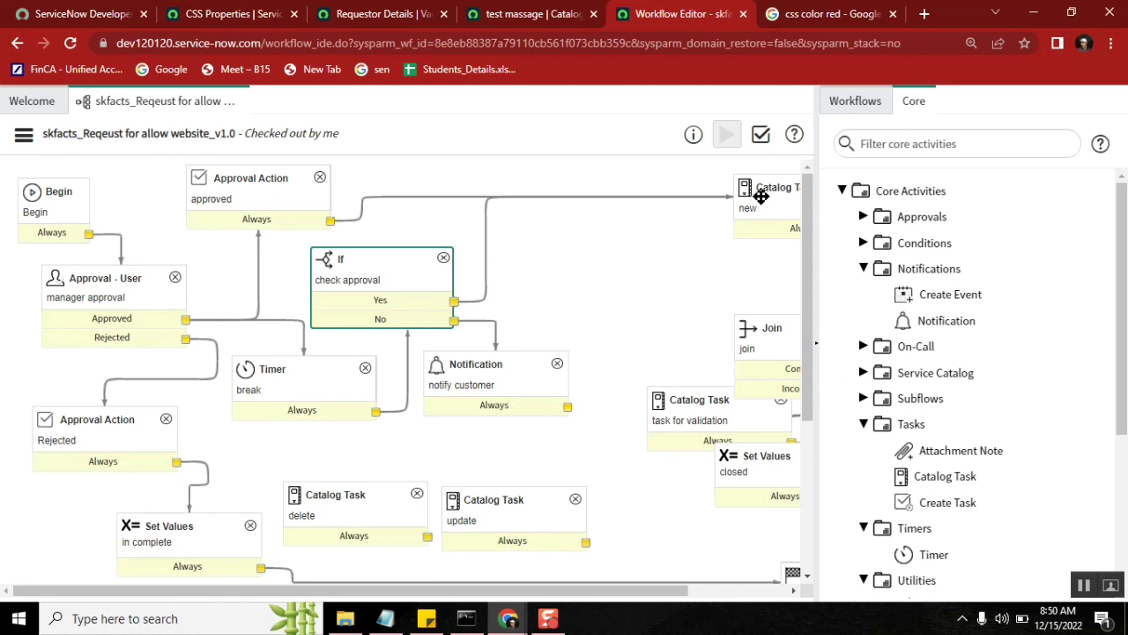
click(494, 392)
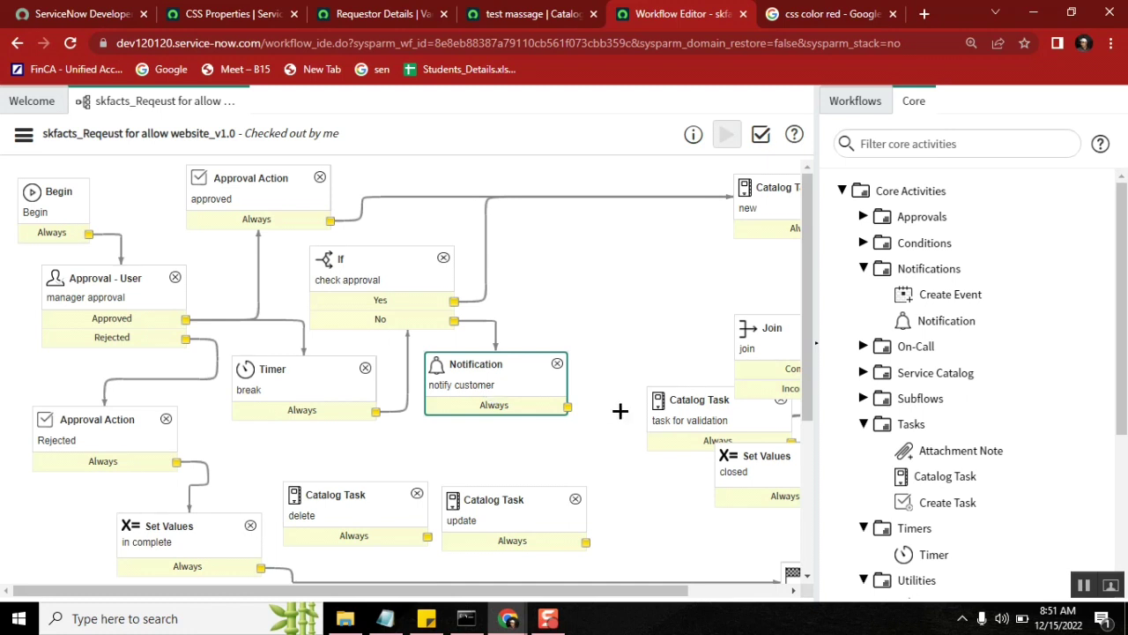
click(78, 309)
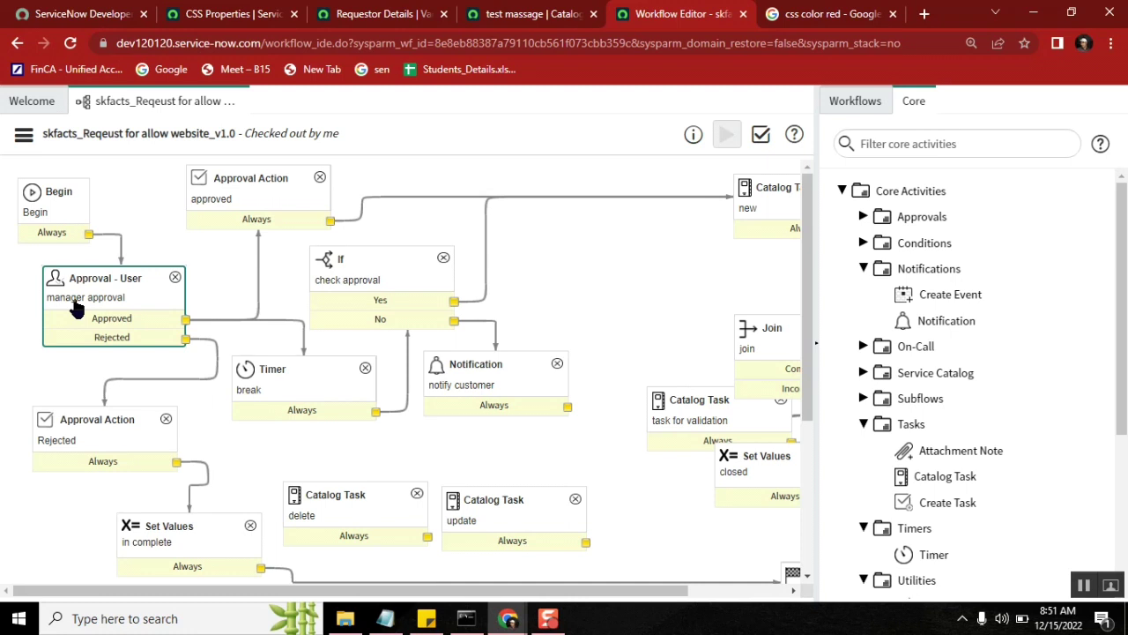
click(483, 390)
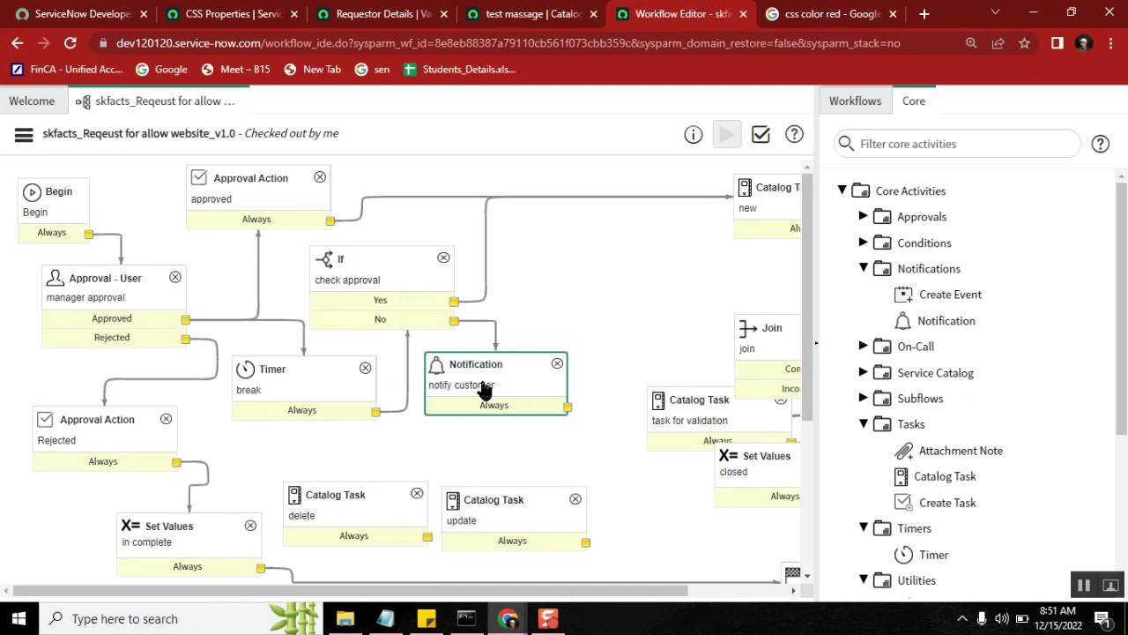
click(107, 304)
click(259, 255)
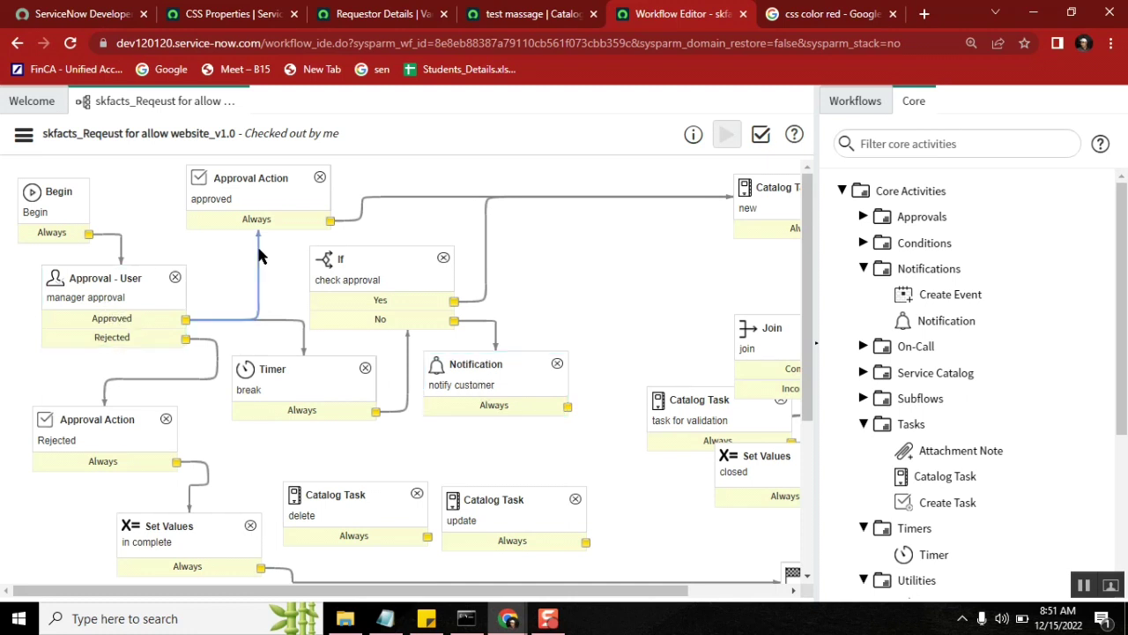
click(244, 203)
click(440, 197)
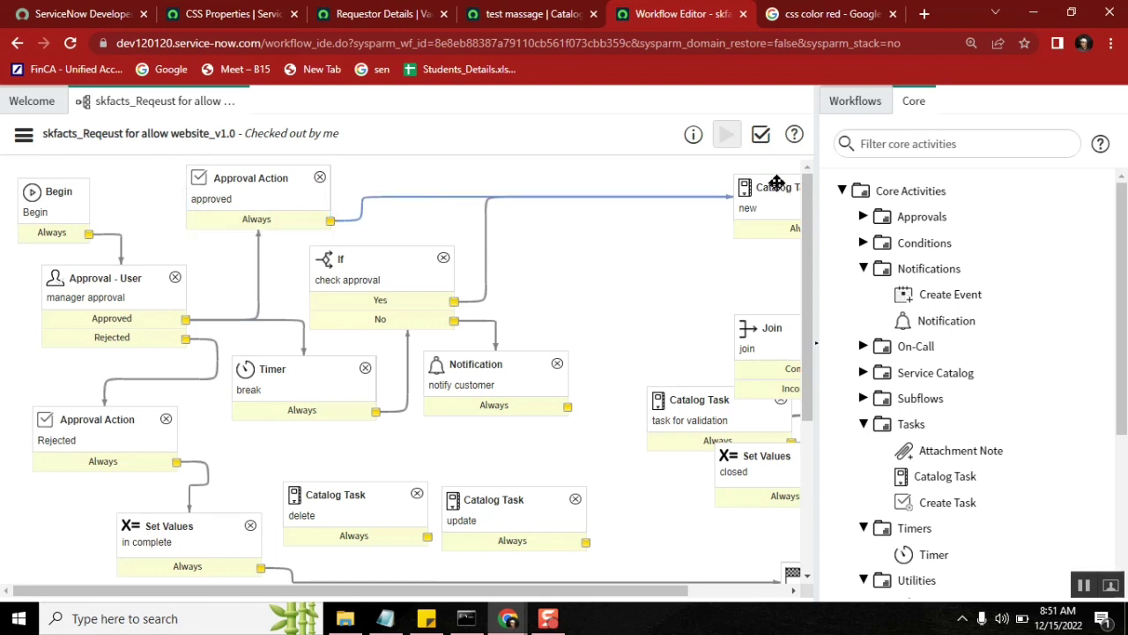
Move the "new" Catalog Task closer to the "approved" Approval Action, and trace the manager approval, Timer and If branches.
drag(776, 182, 601, 170)
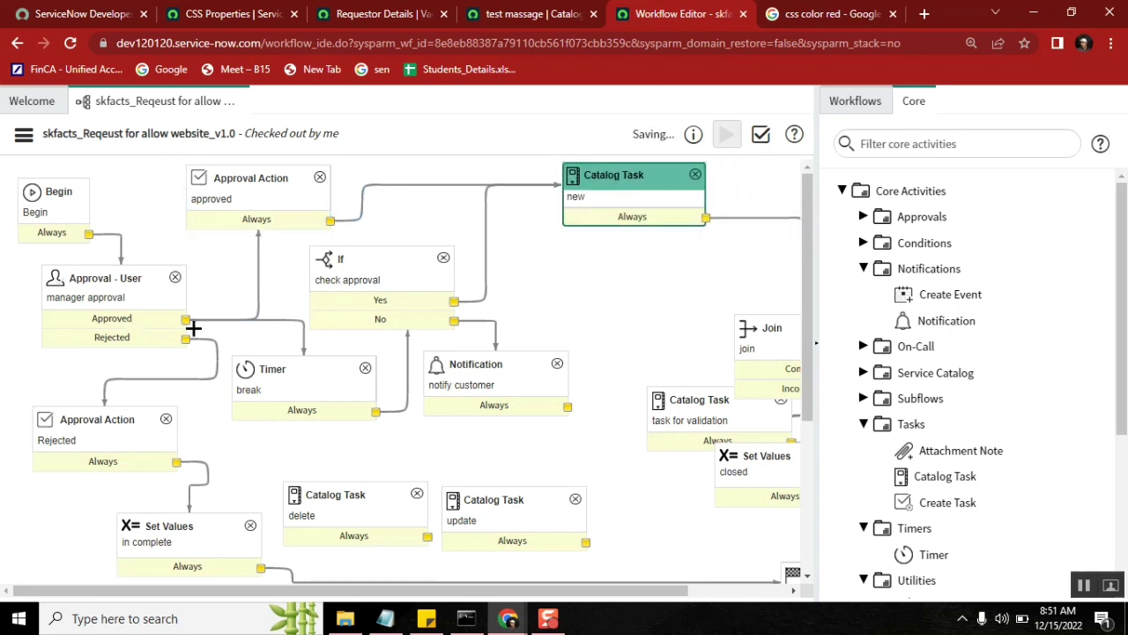
click(258, 260)
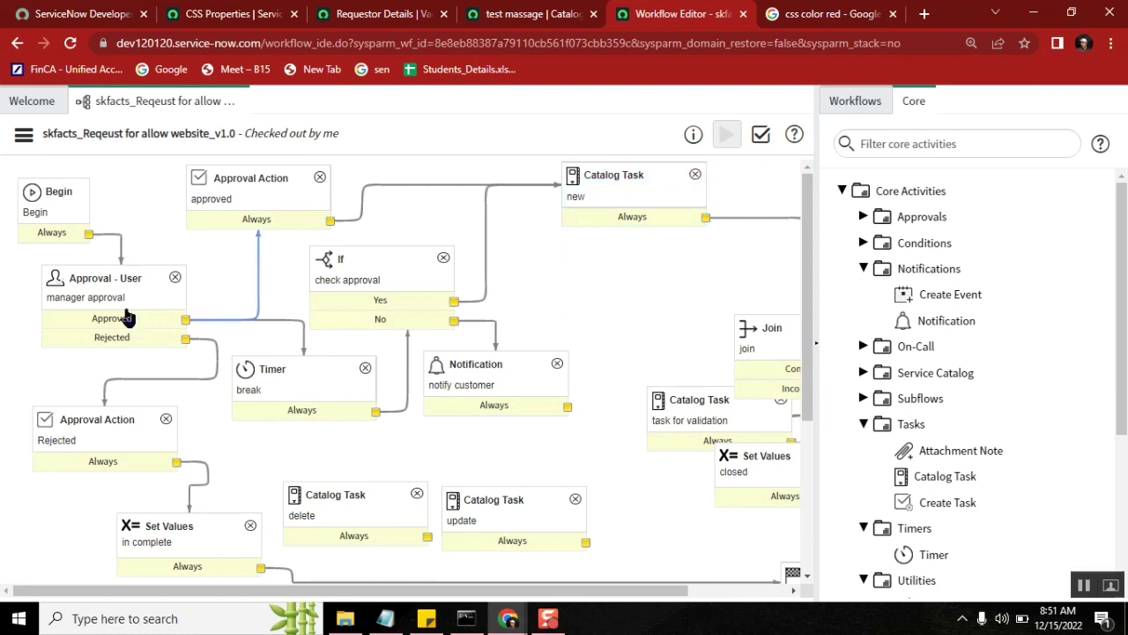
click(86, 301)
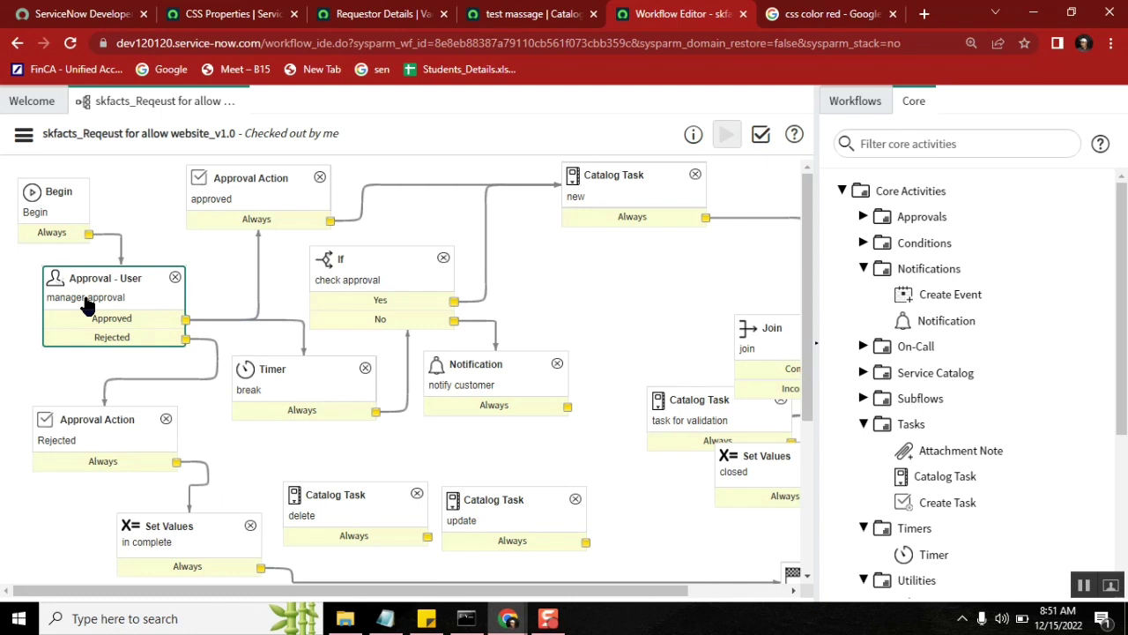
click(305, 393)
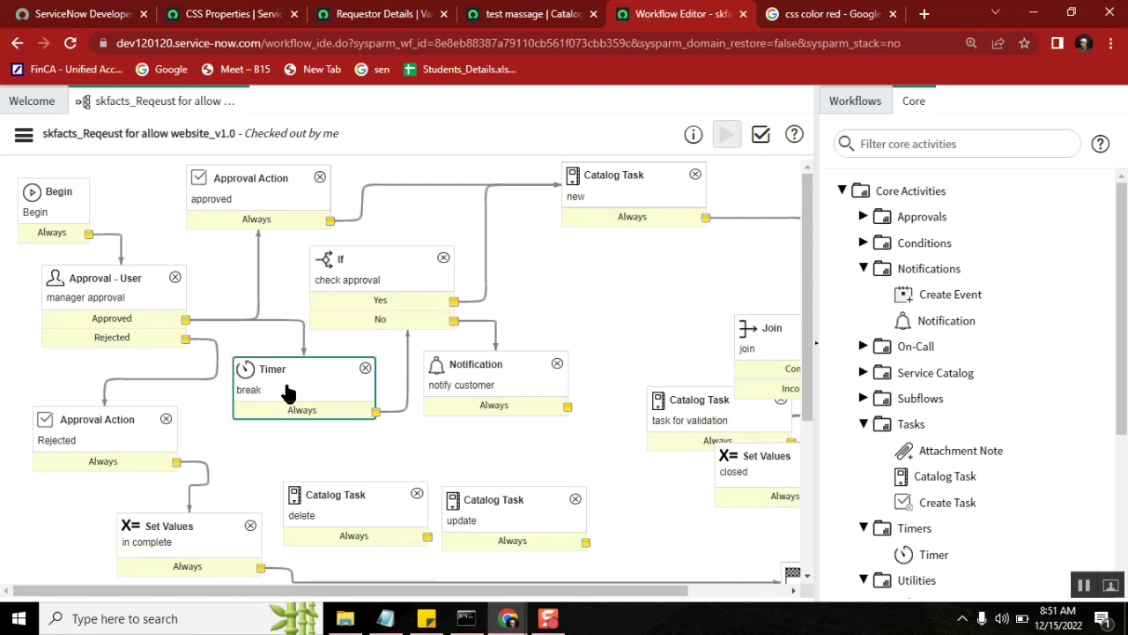
click(471, 304)
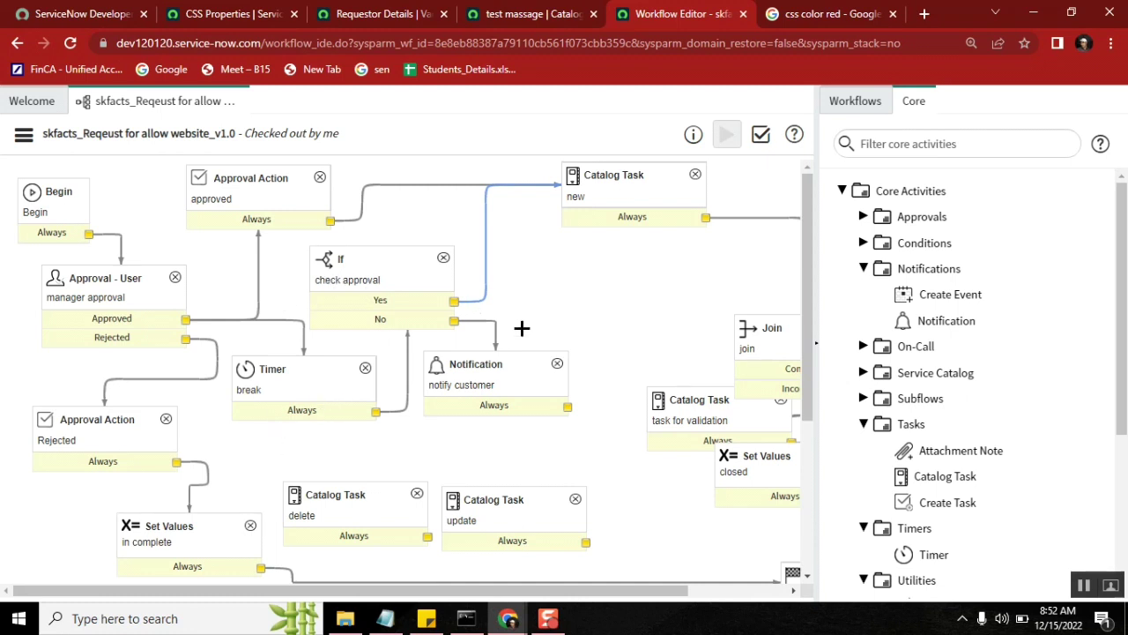
click(474, 321)
Examine how the Approved outcome of manager approval leads through the "break" Timer to the "check approval" If.
click(291, 371)
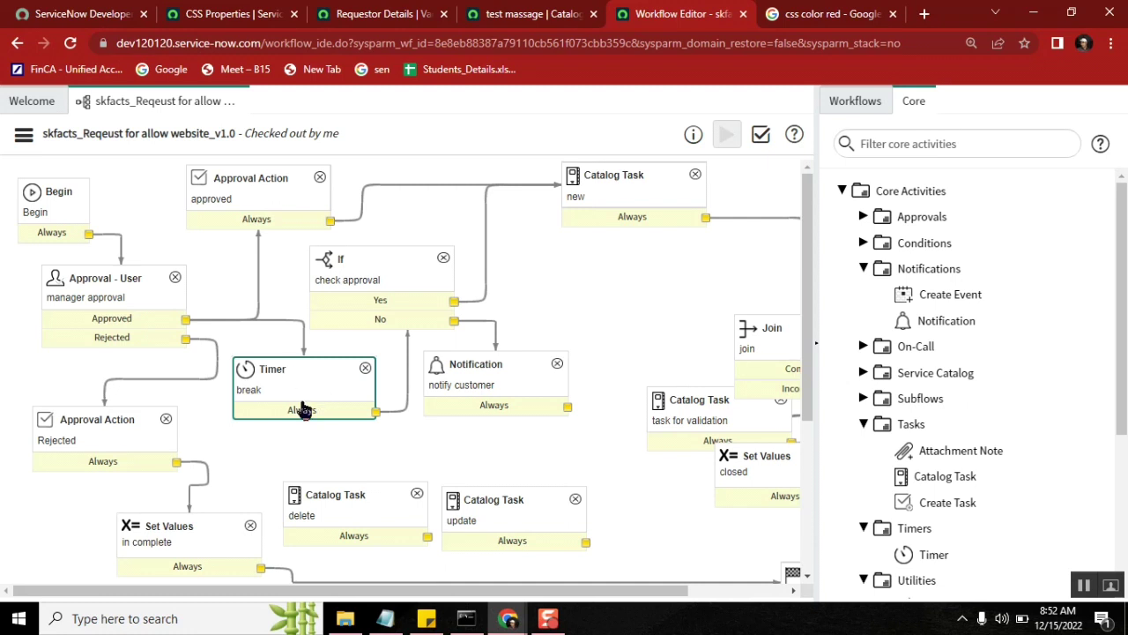
click(299, 379)
click(301, 369)
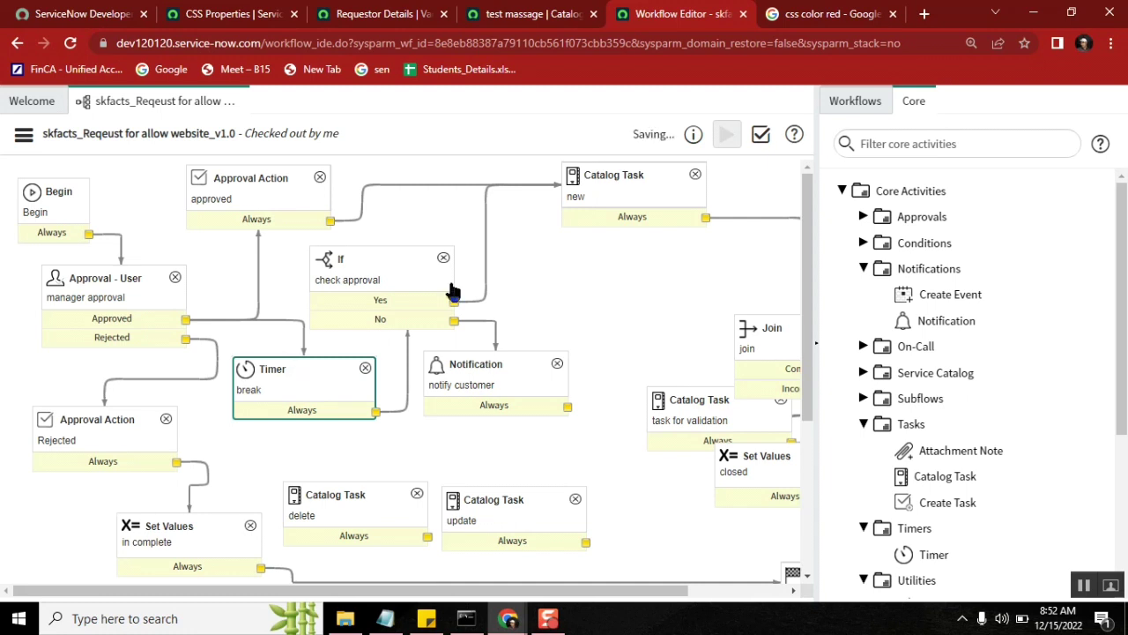
click(376, 266)
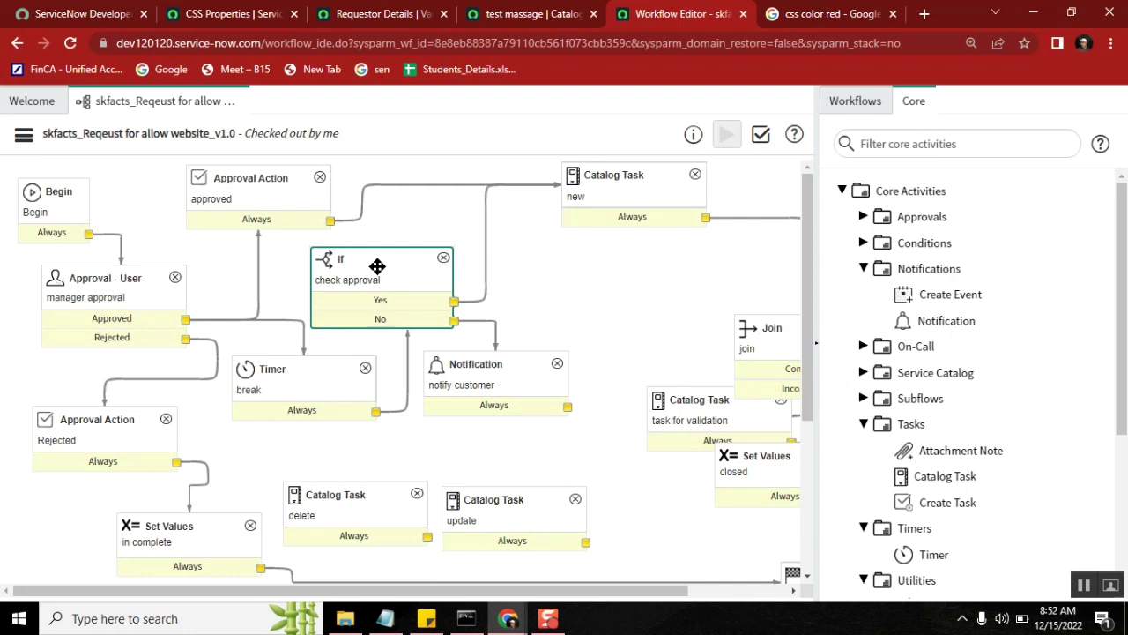
click(300, 381)
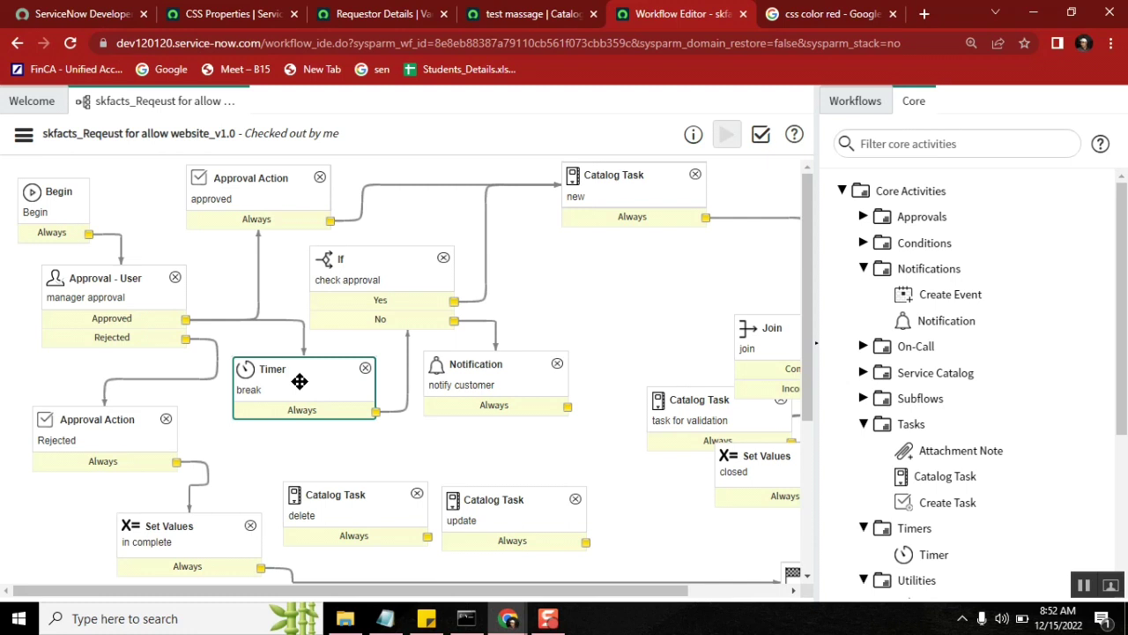
click(259, 275)
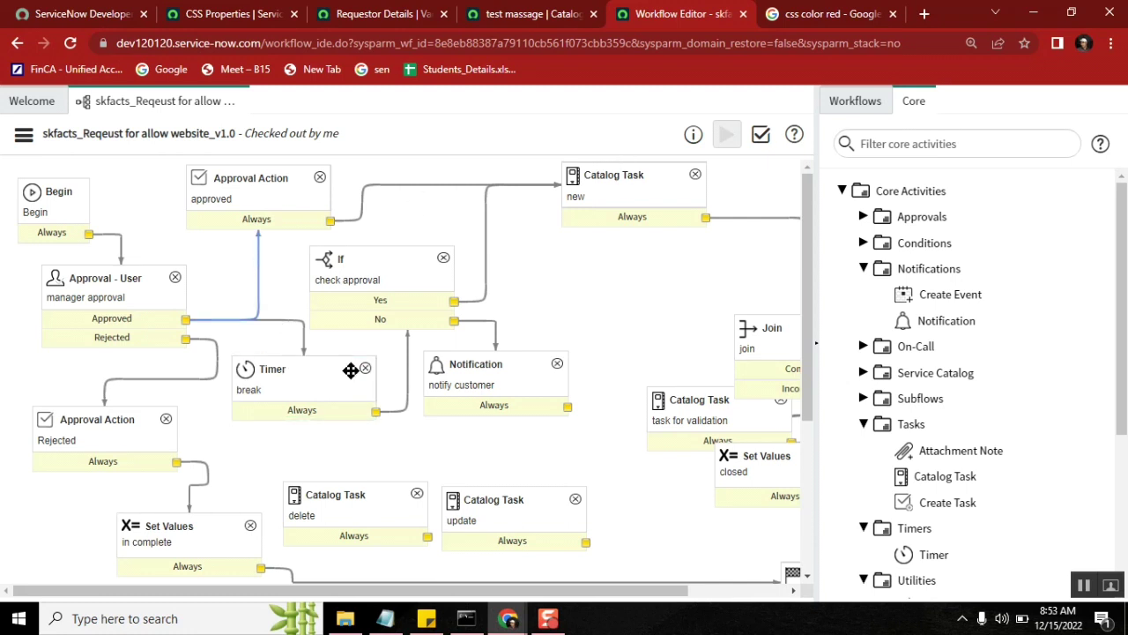
click(102, 302)
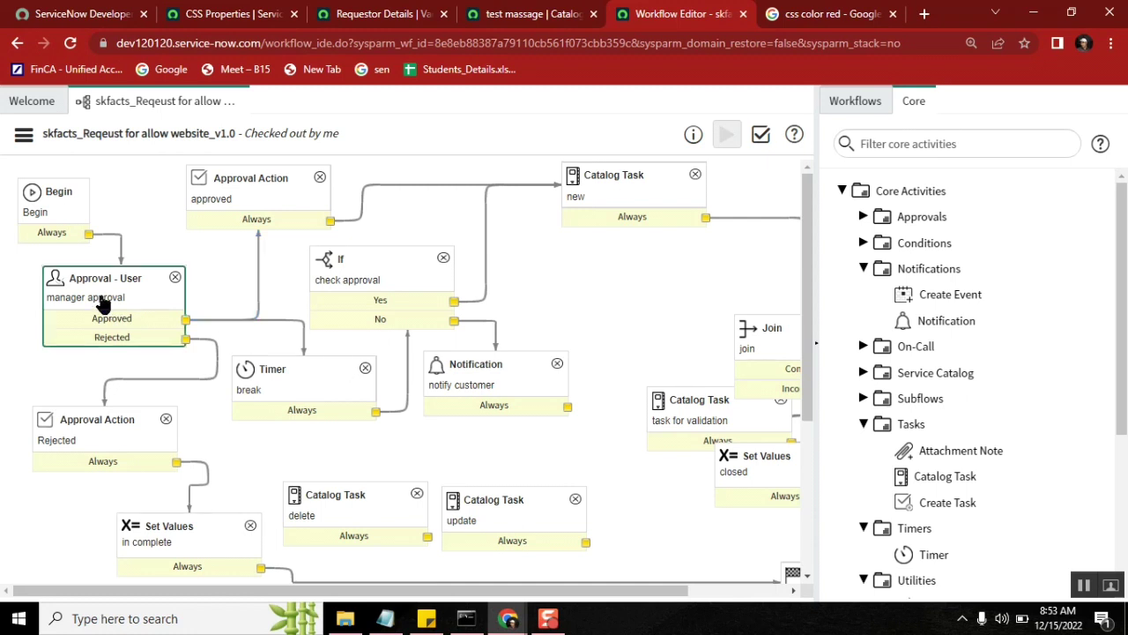
click(281, 320)
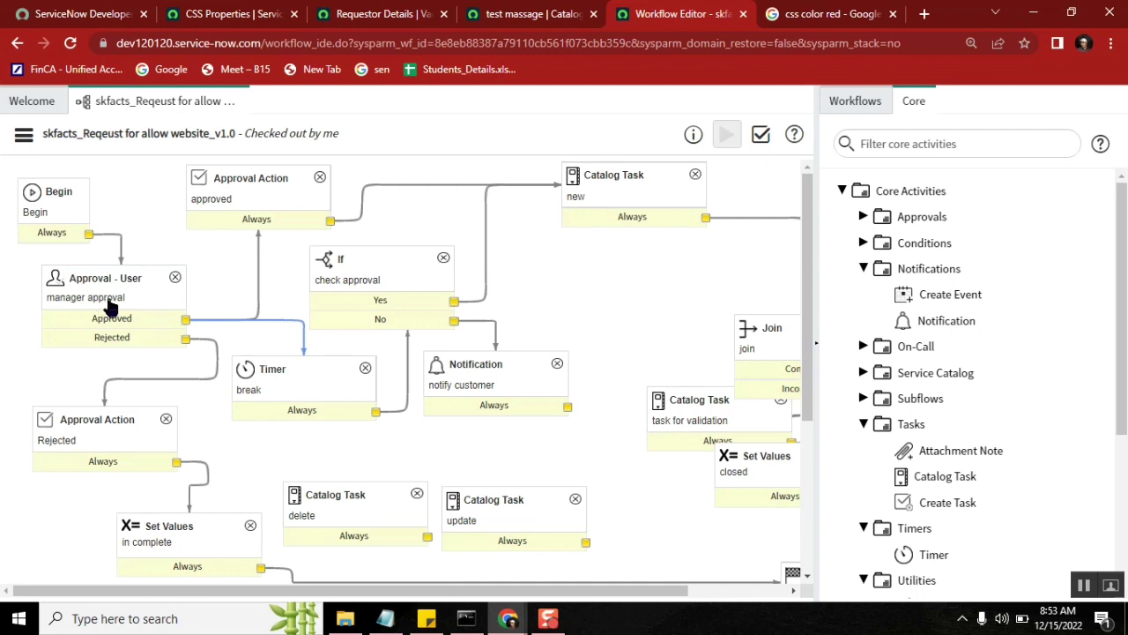
click(403, 280)
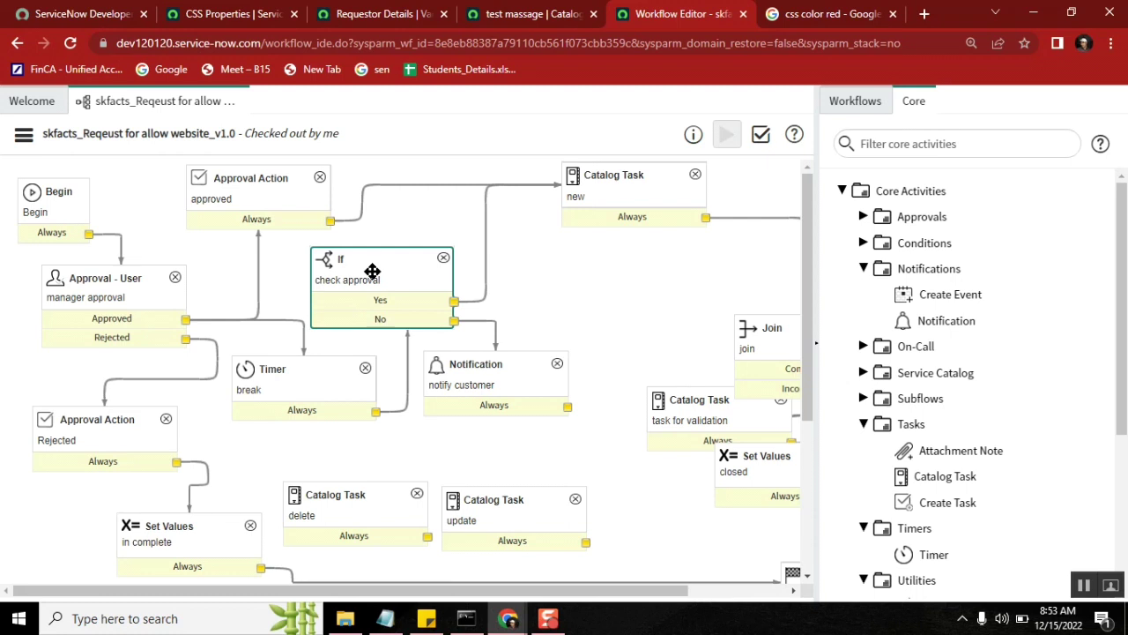
click(79, 304)
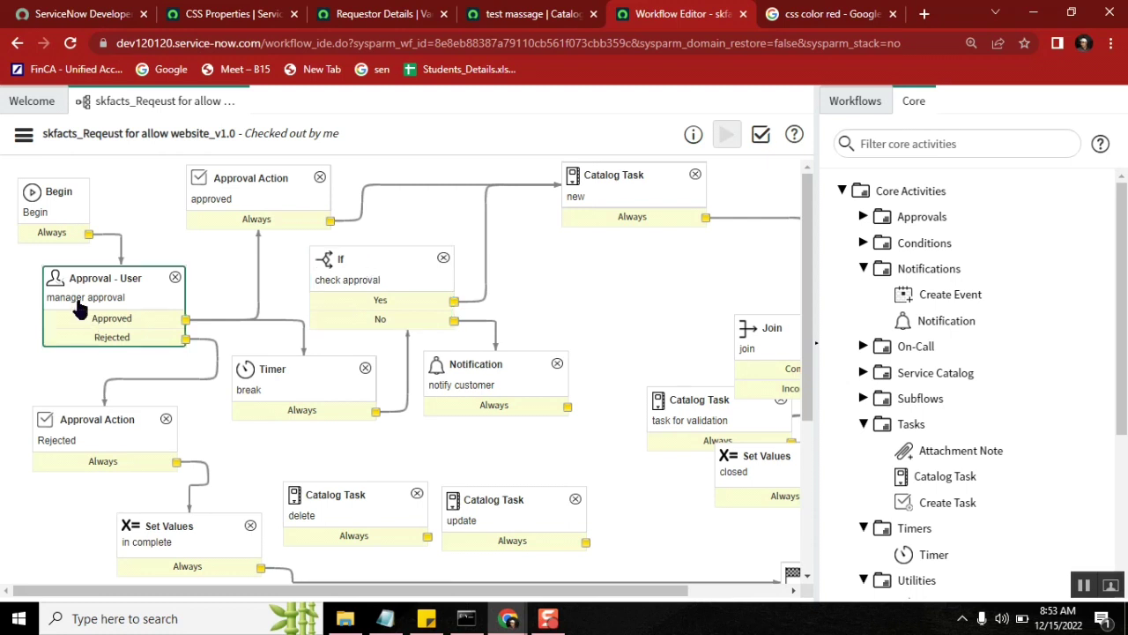
click(391, 280)
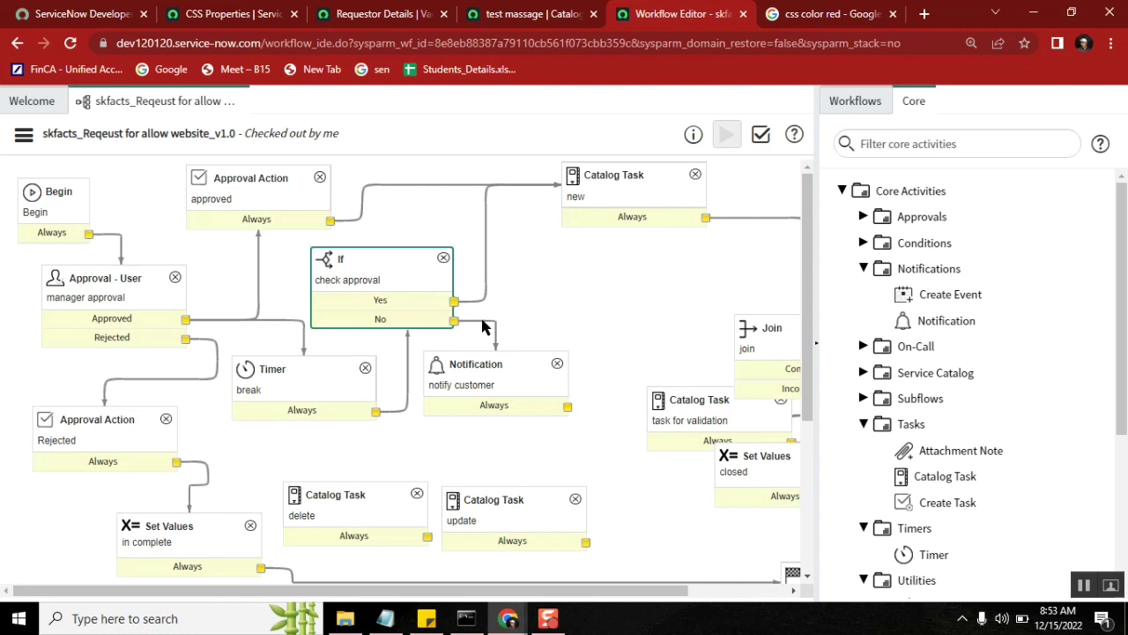
Open and close the "check approval" If properties, and trace its No outcome to the "notify customer" Notification.
double_click(380, 293)
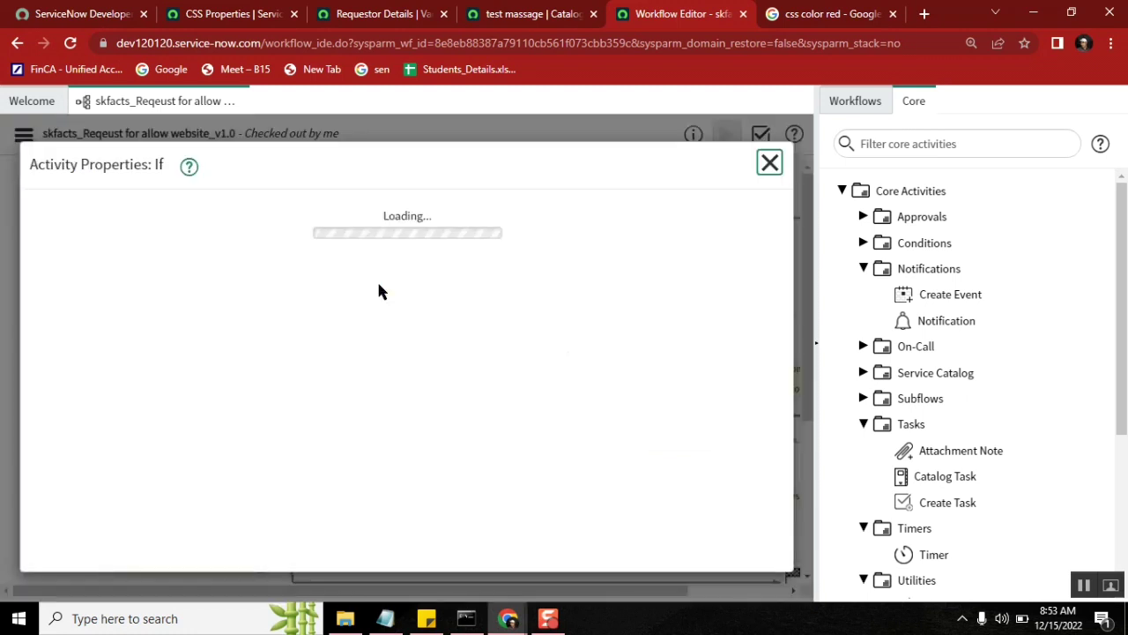
click(769, 163)
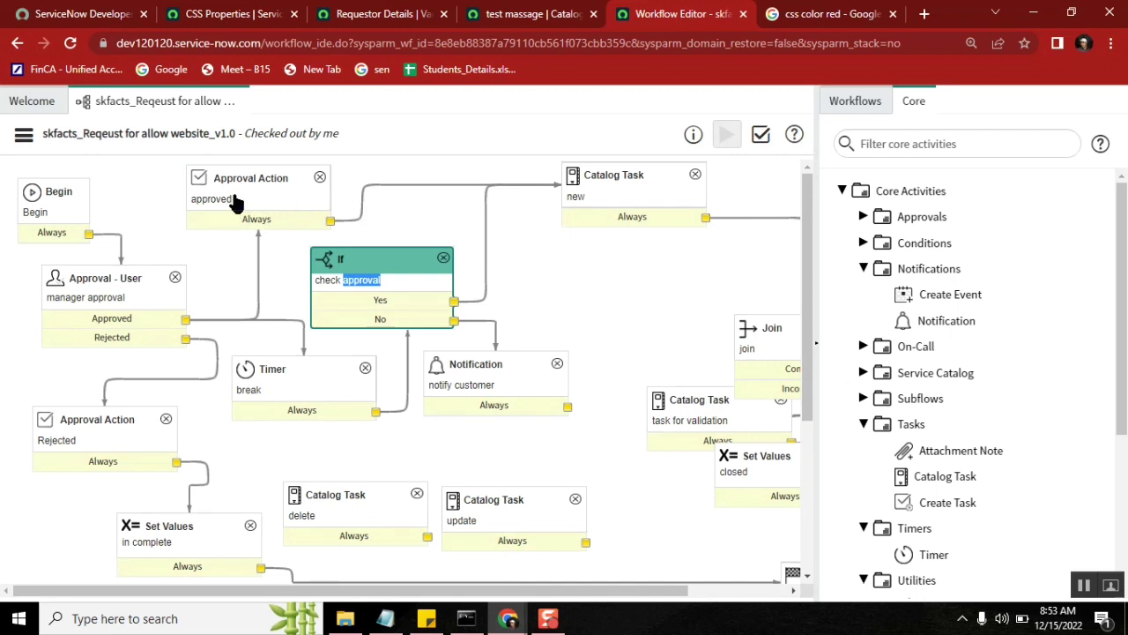
click(482, 297)
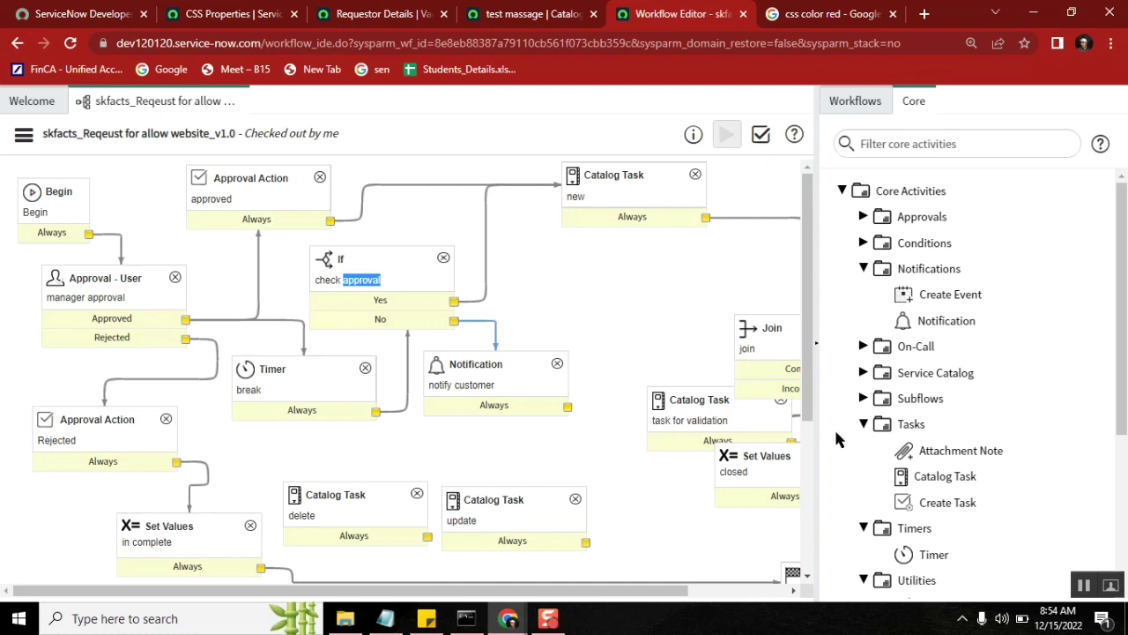
click(1088, 585)
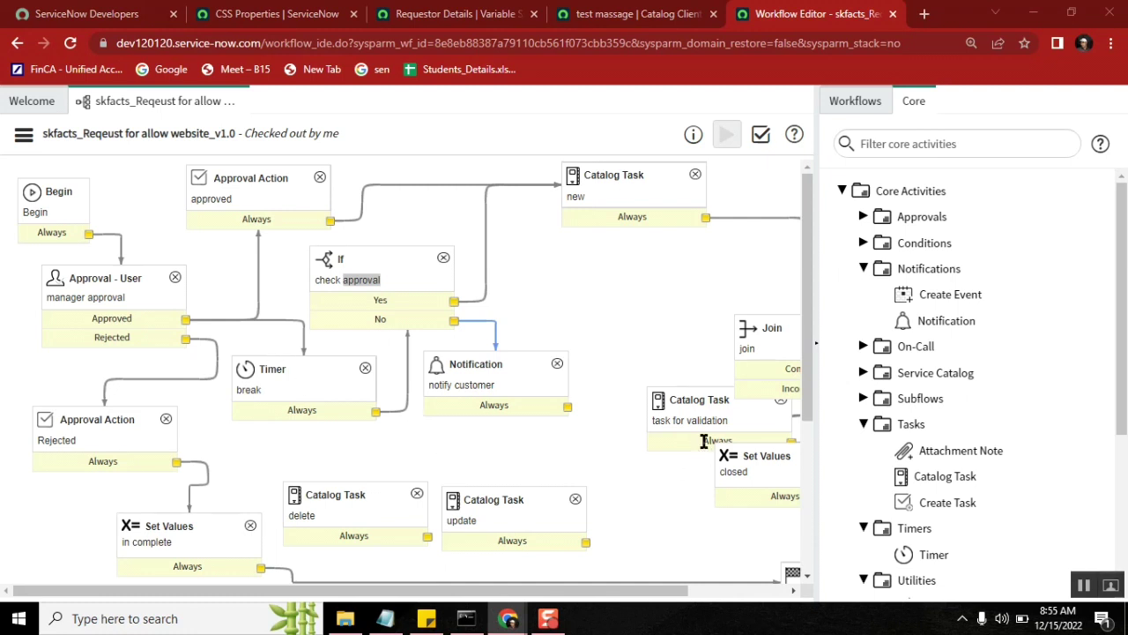
click(290, 378)
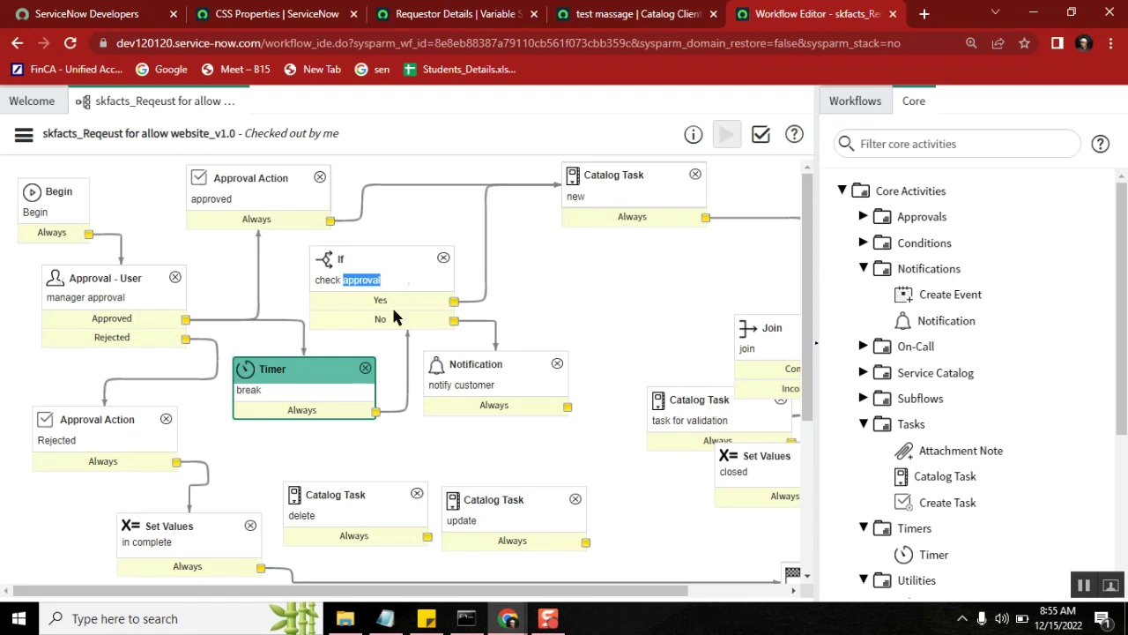
click(479, 392)
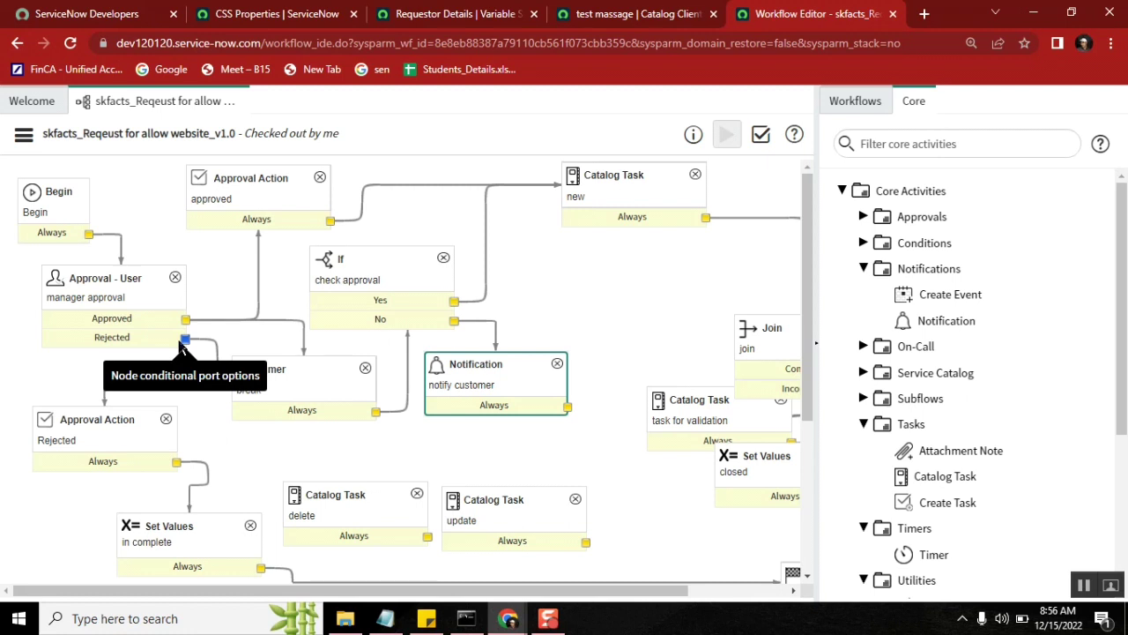
click(281, 382)
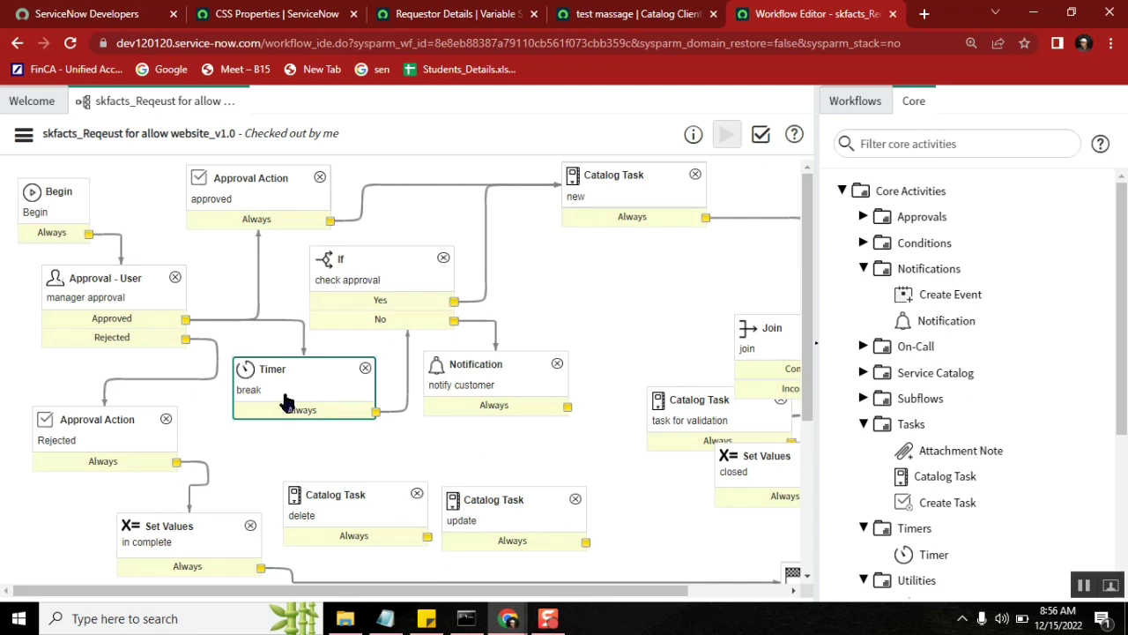
Review the user specified duration in the "break" Timer's properties and close them without changes.
double_click(323, 394)
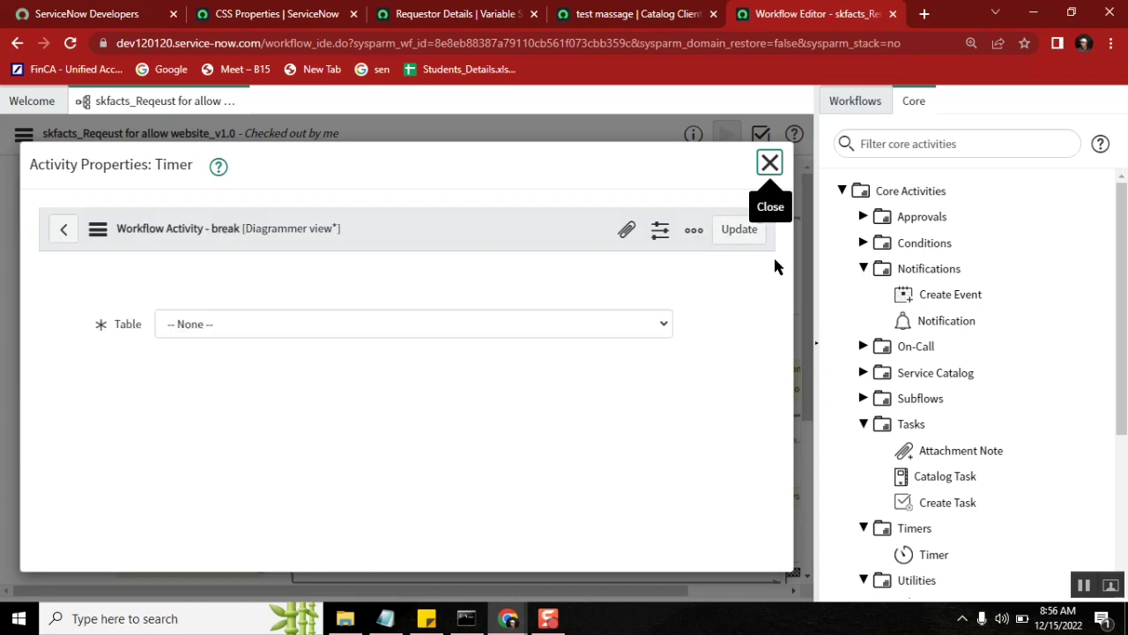
scroll(781, 380, down, 5)
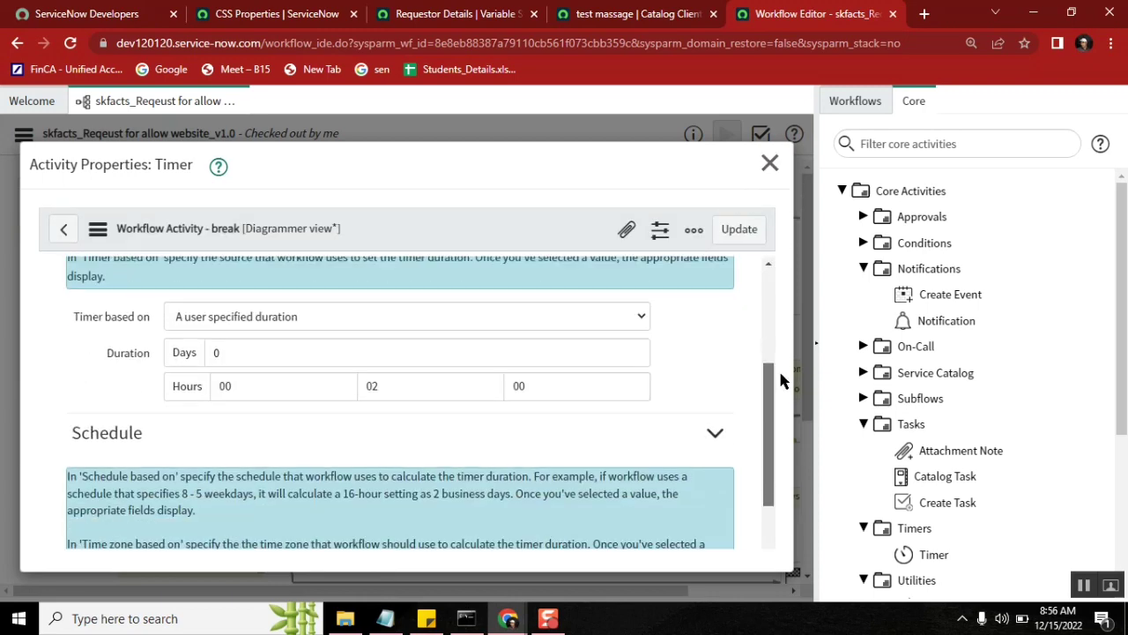
scroll(781, 381, down, 1)
click(769, 163)
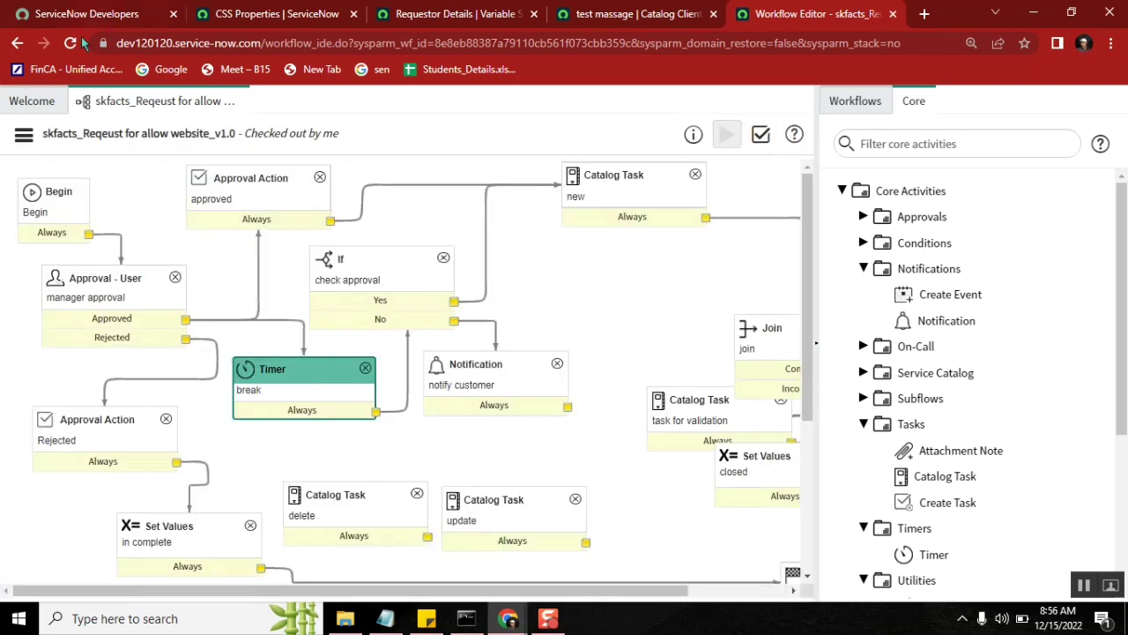
Open the recently visited "Request for allow website (Firewall & Security)" order form in place of the Requestor Details record.
click(454, 14)
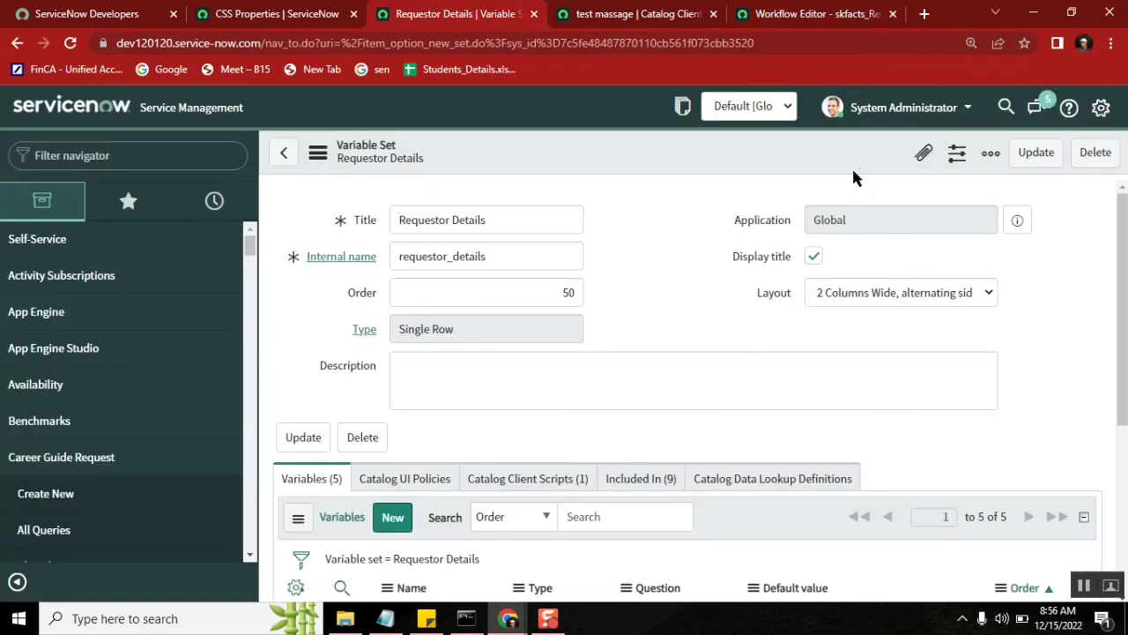
click(623, 11)
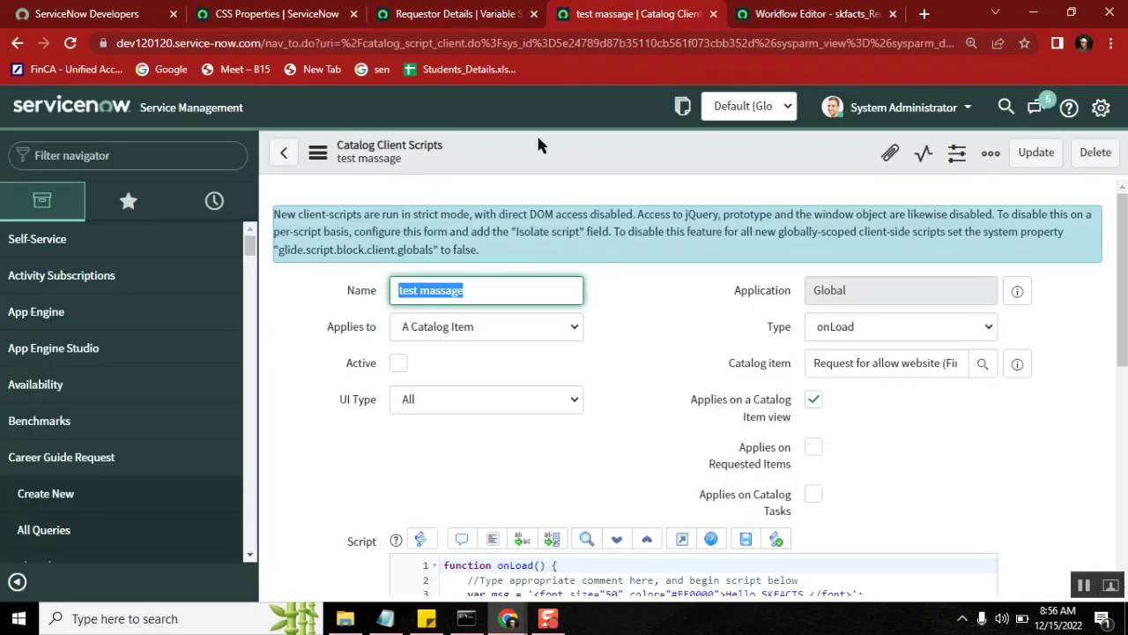
click(454, 18)
click(220, 201)
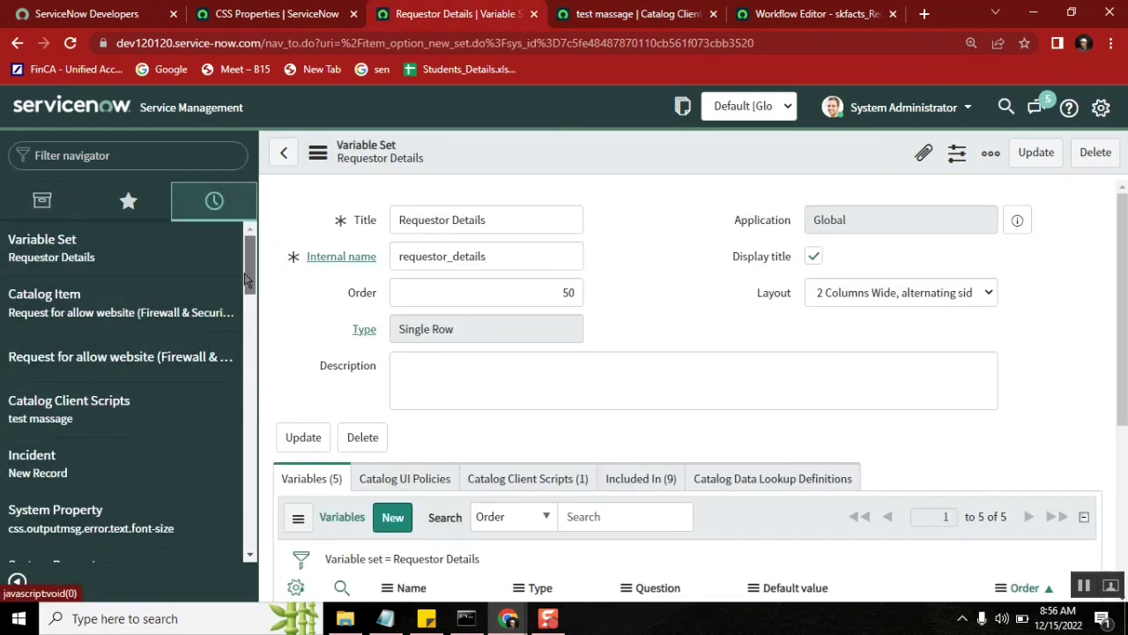
click(80, 362)
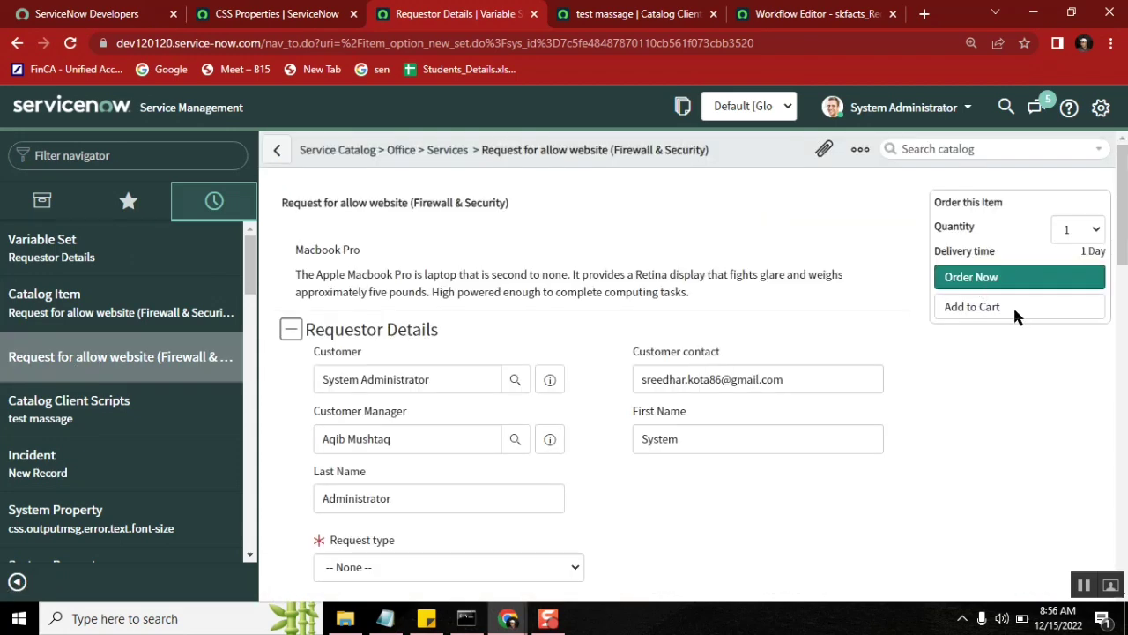
Set the request type to New on the website-access order form and stay on the form.
scroll(541, 319, down, 3)
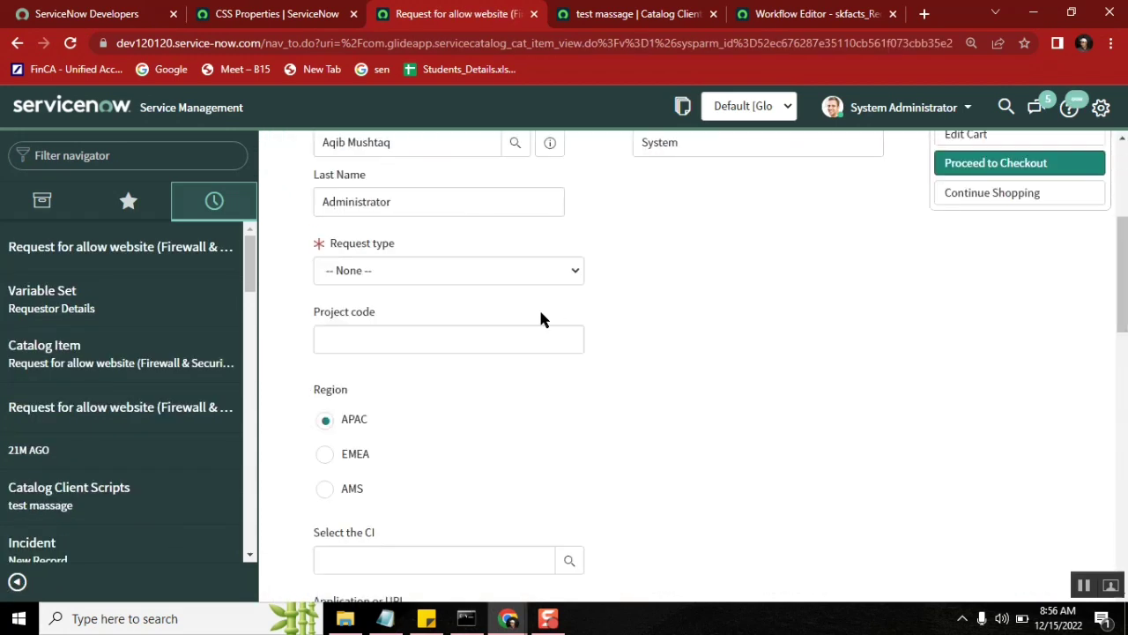
click(390, 271)
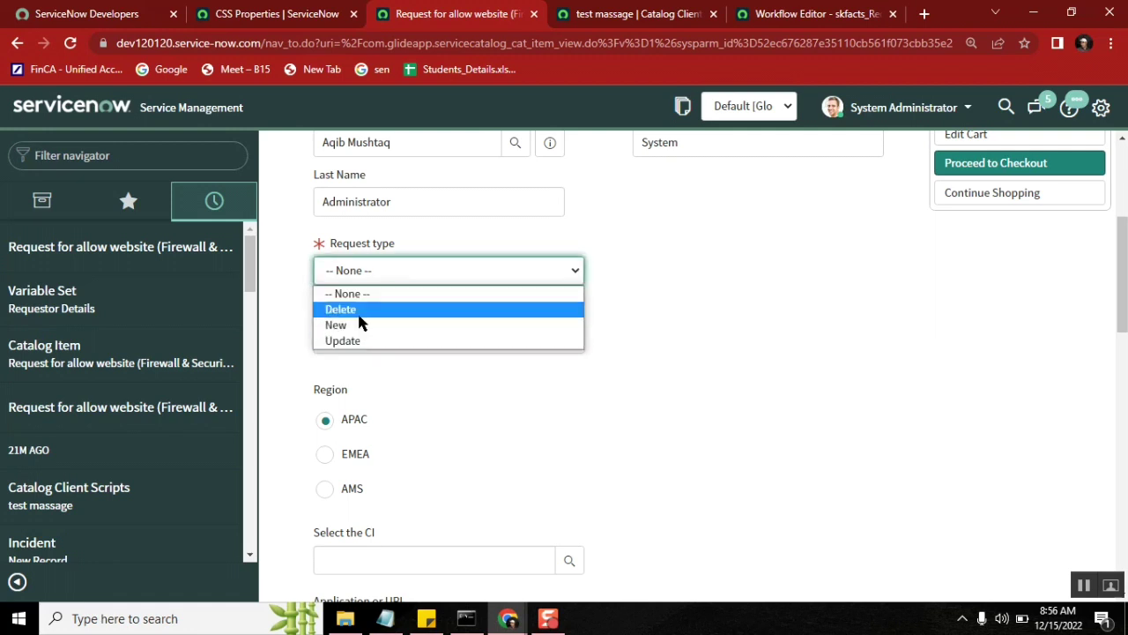
click(360, 310)
click(380, 275)
click(363, 324)
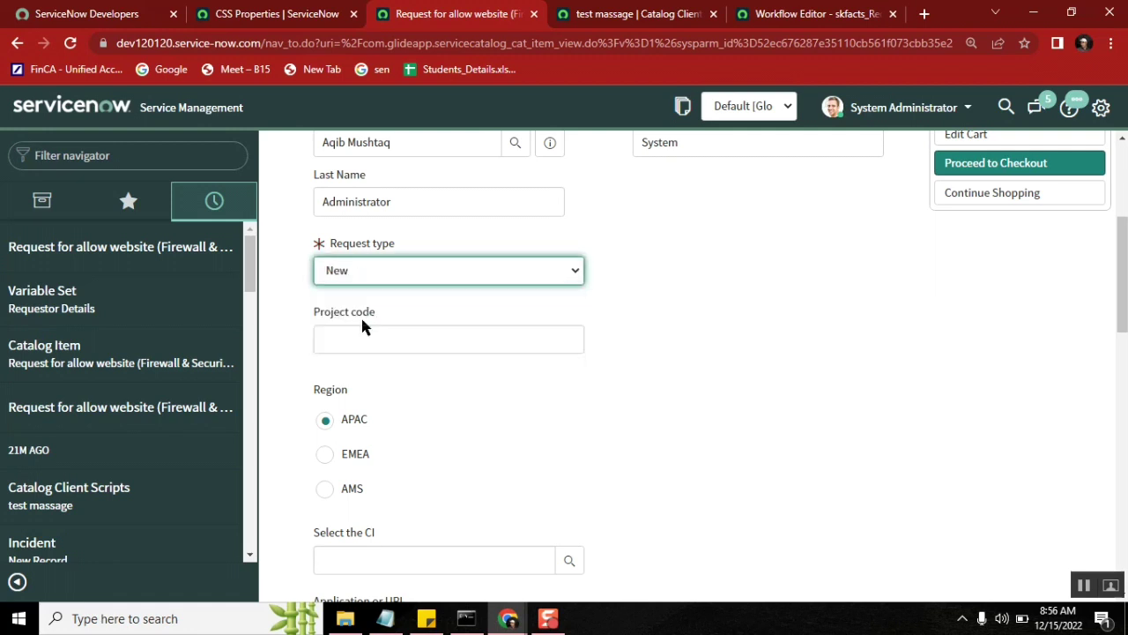
click(984, 164)
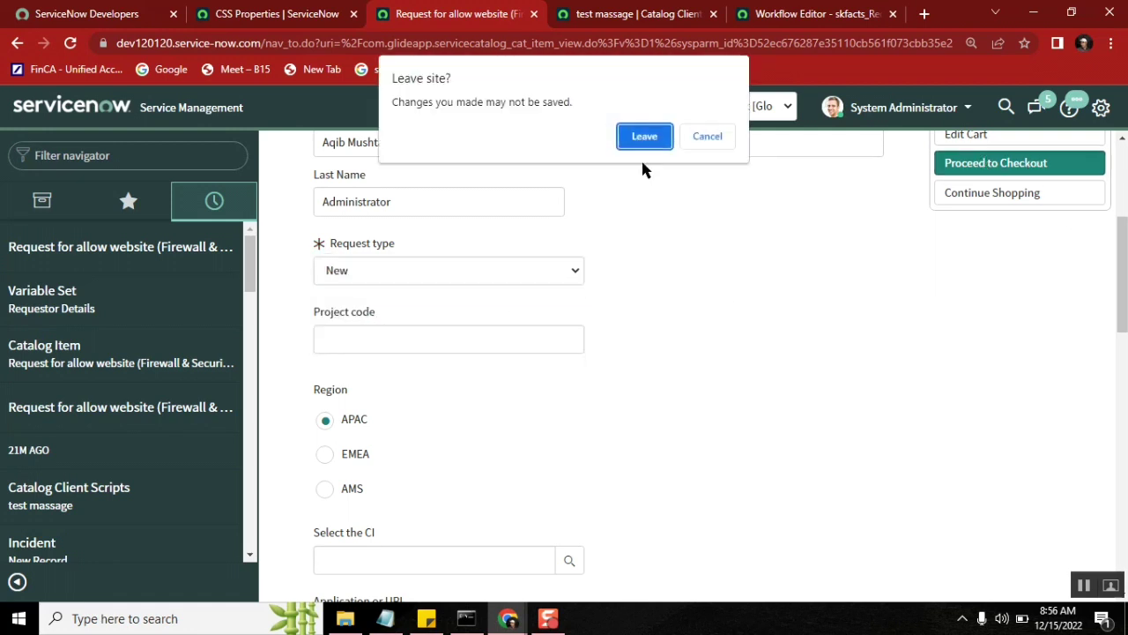
click(705, 136)
Review the filled website-access order form and order the item with quantity 1.
scroll(1121, 273, up, 3)
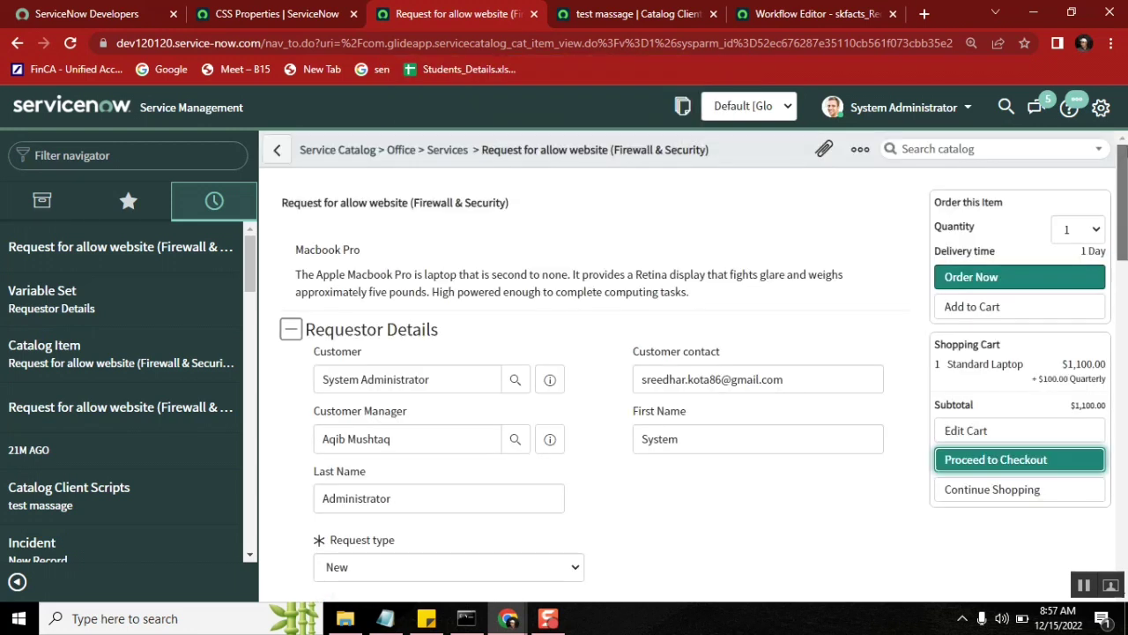
scroll(1121, 273, down, 10)
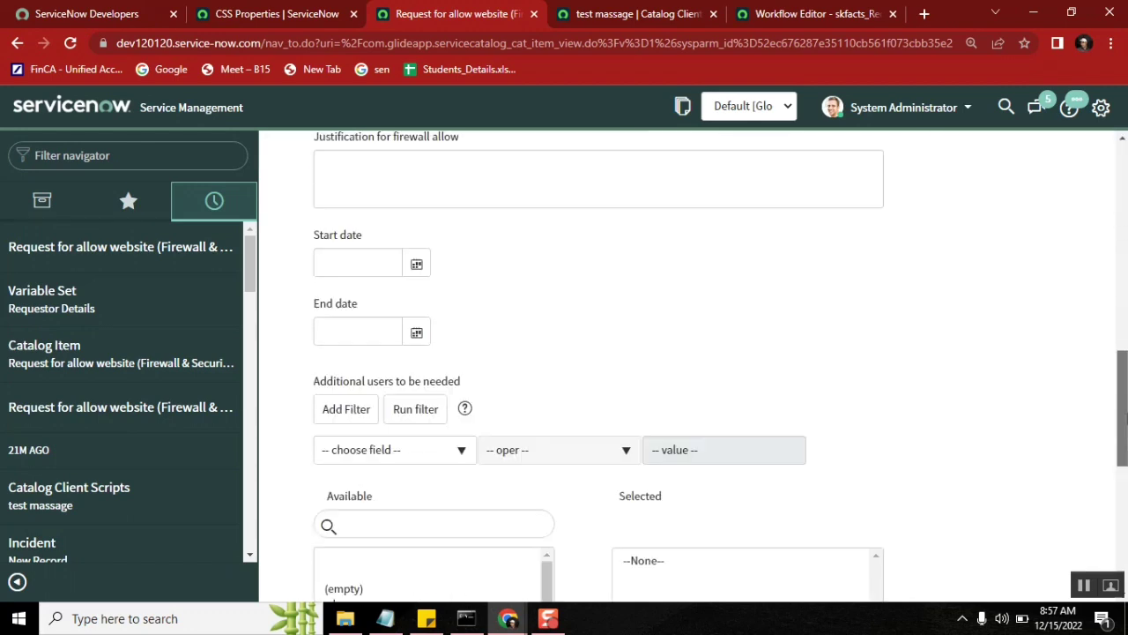
scroll(1121, 273, up, 15)
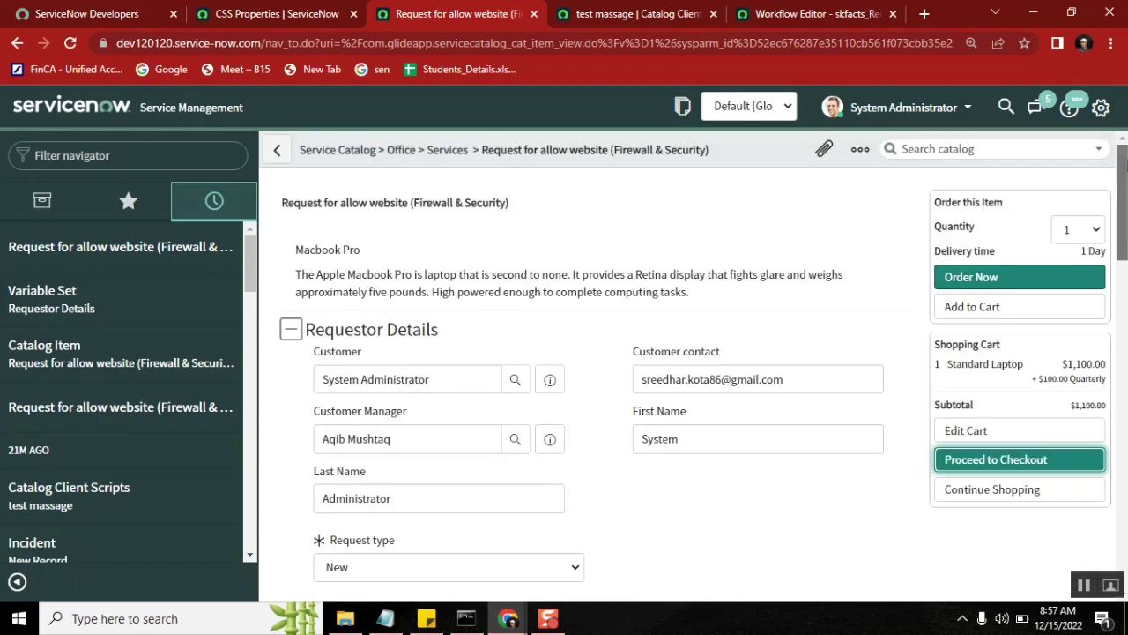
click(992, 280)
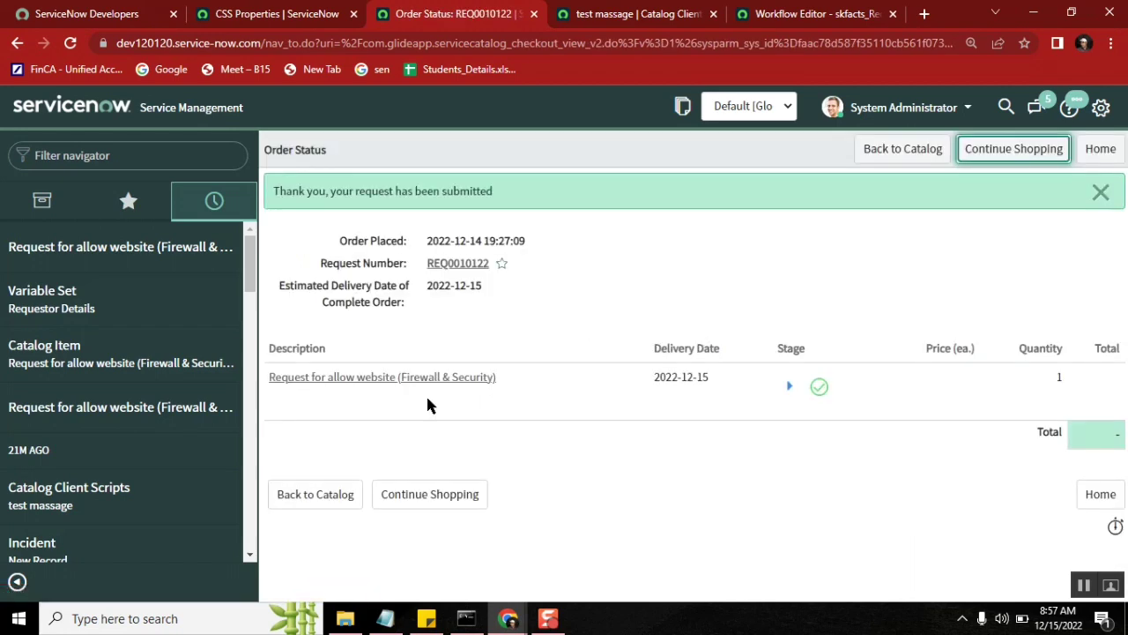
Open the requested item from the order status and bring up its Approvers list.
click(398, 384)
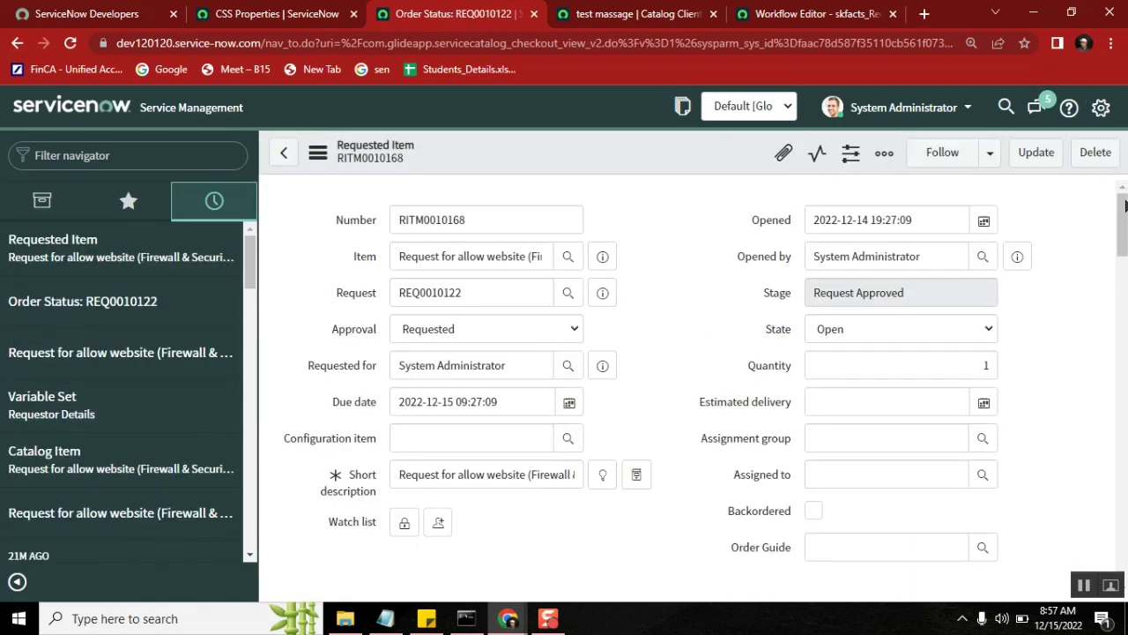
drag(1124, 388, 1123, 542)
click(398, 342)
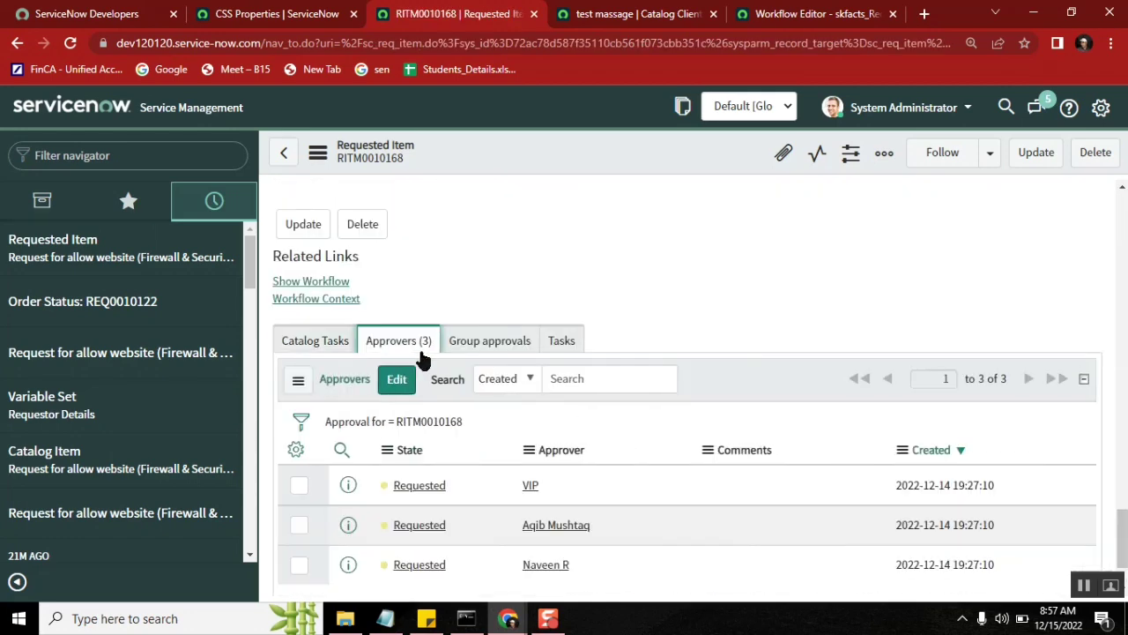
Show the requested item's workflow and reload it to check which activities are running.
click(323, 282)
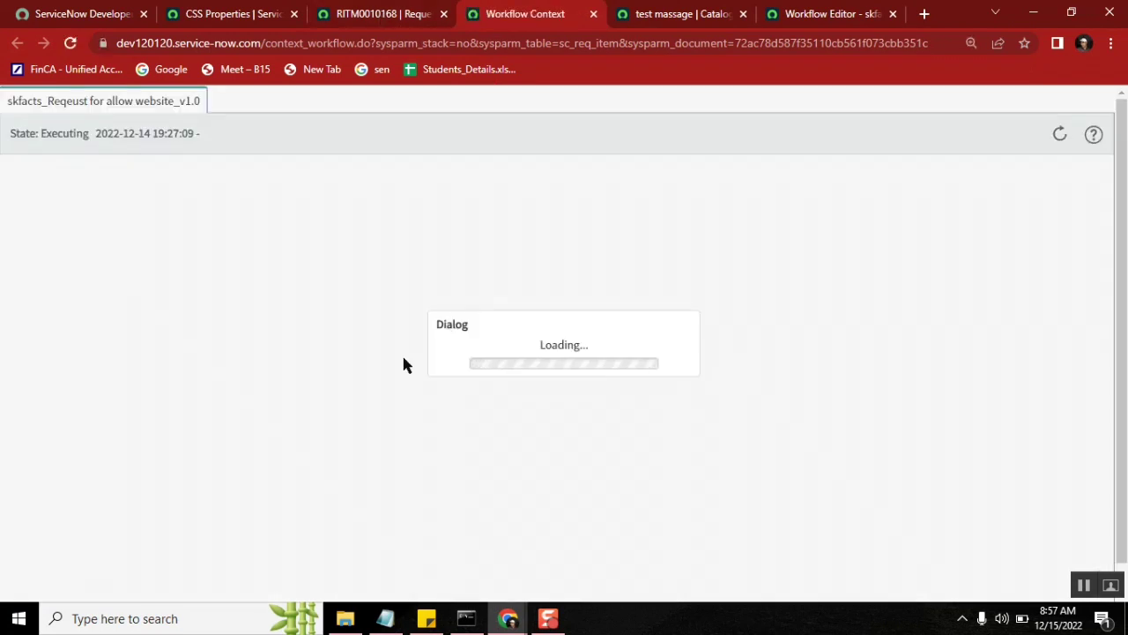
mouse_move(445, 358)
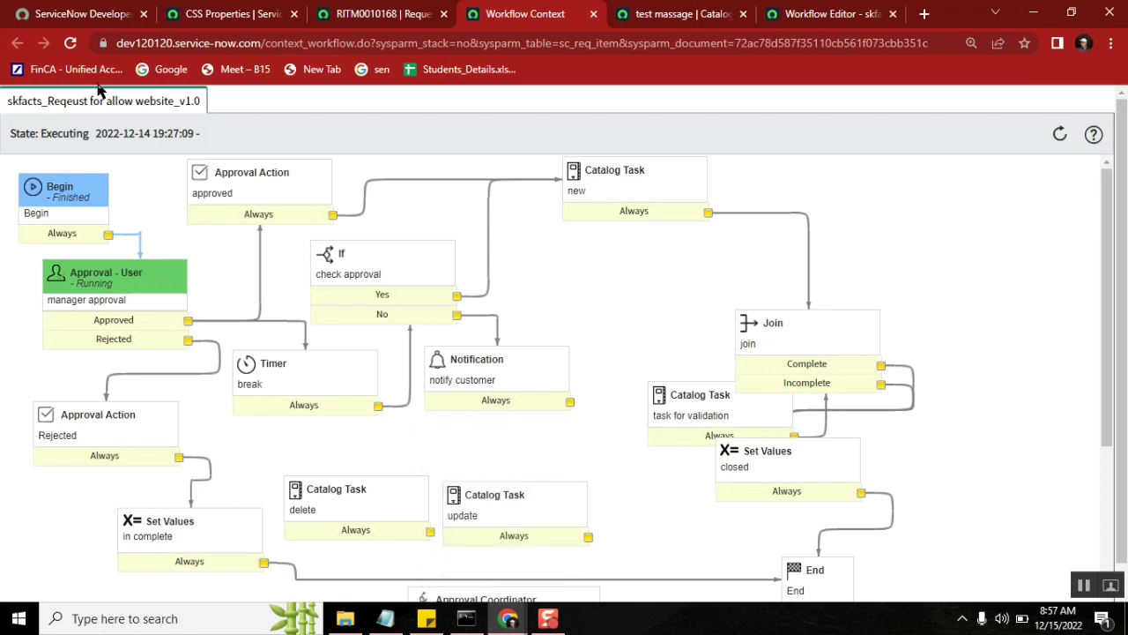
click(70, 42)
In the workflow editor, delete the transition from manager approval to the "break" Timer and connect Begin's Always outcome to the Timer.
click(807, 18)
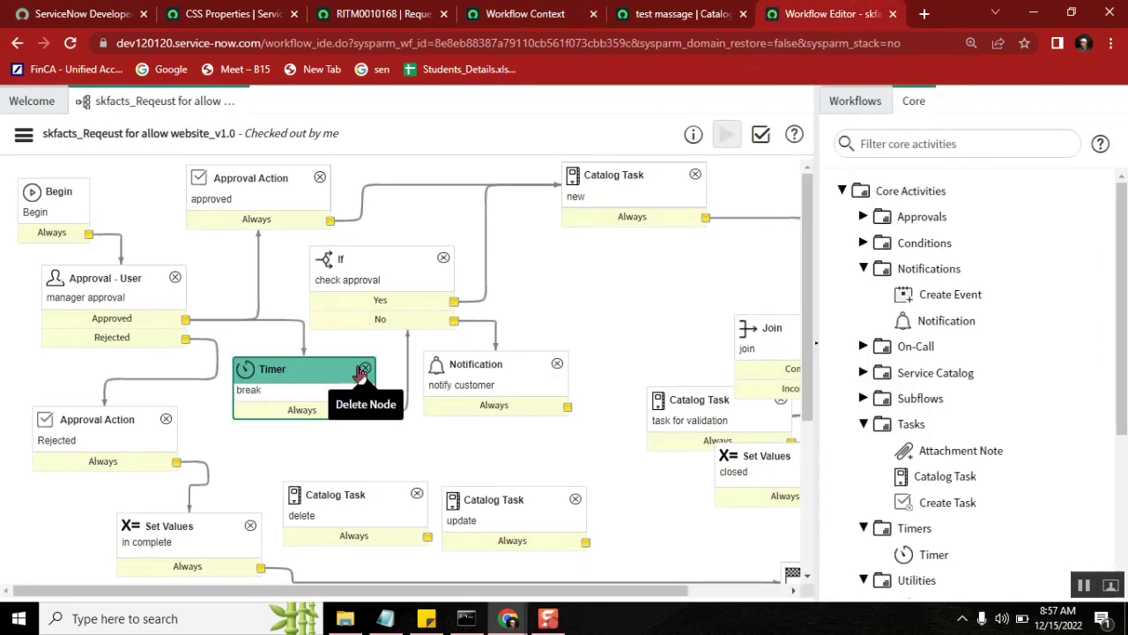
click(275, 323)
key(Delete)
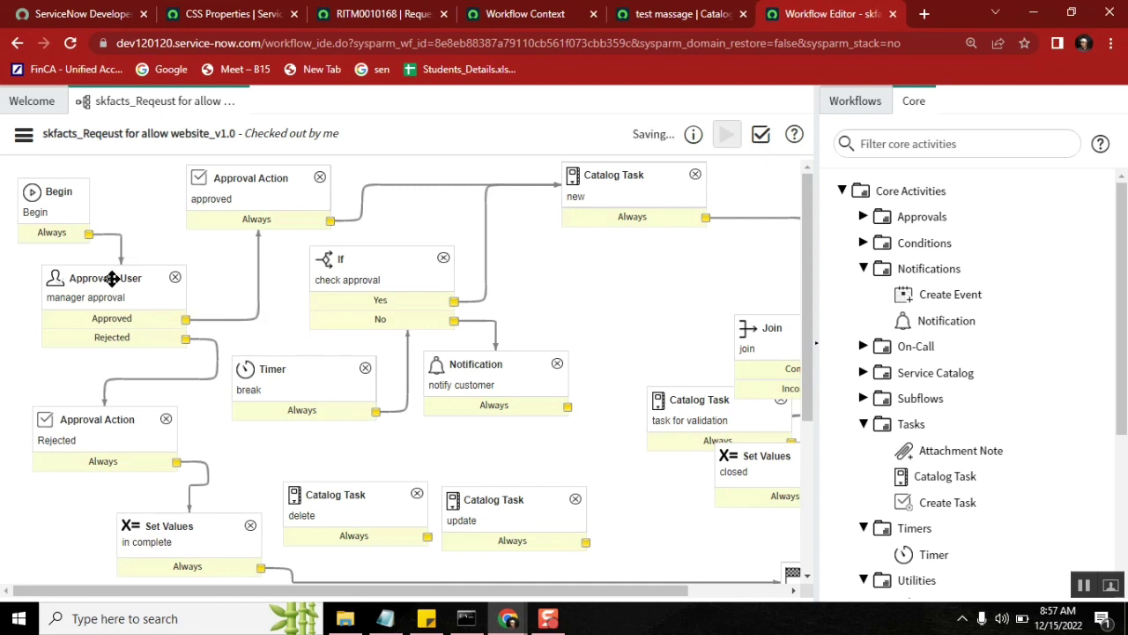
drag(112, 277, 115, 305)
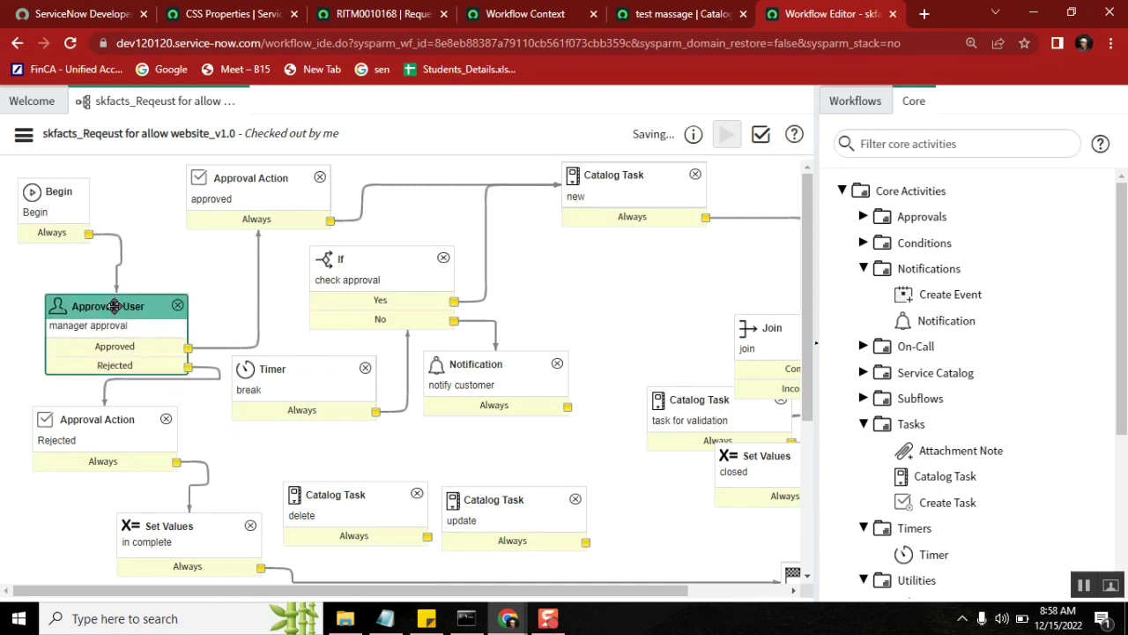
drag(89, 232, 289, 368)
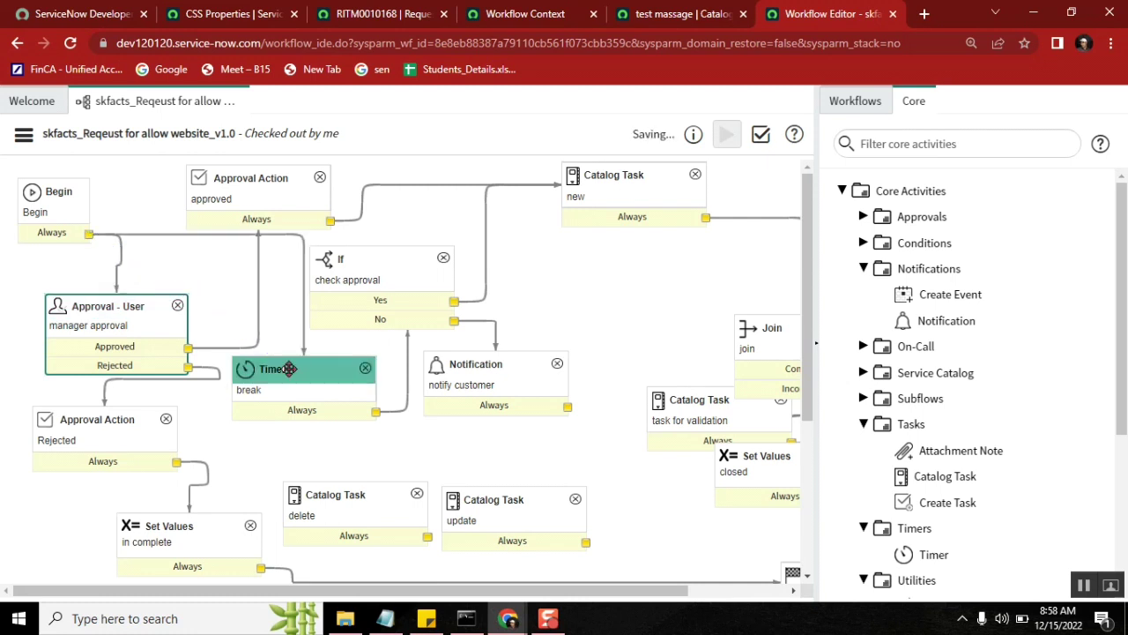
Reposition the manager approval, "approved" Approval Action and "check approval" If activities so their transitions no longer overlap.
drag(131, 305, 100, 320)
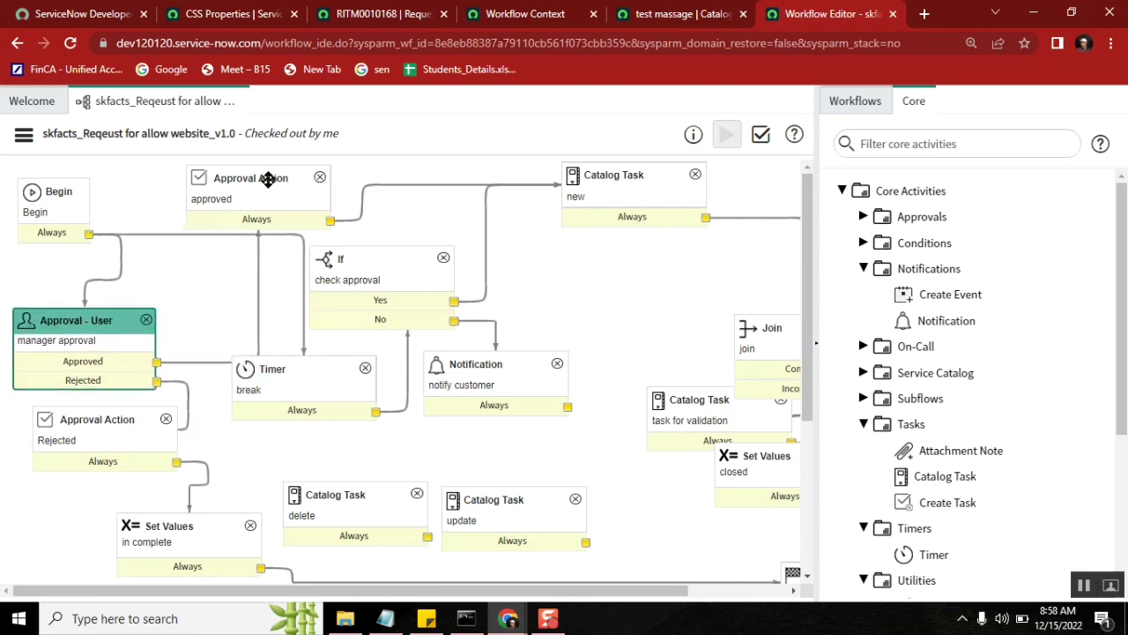
drag(268, 178, 325, 178)
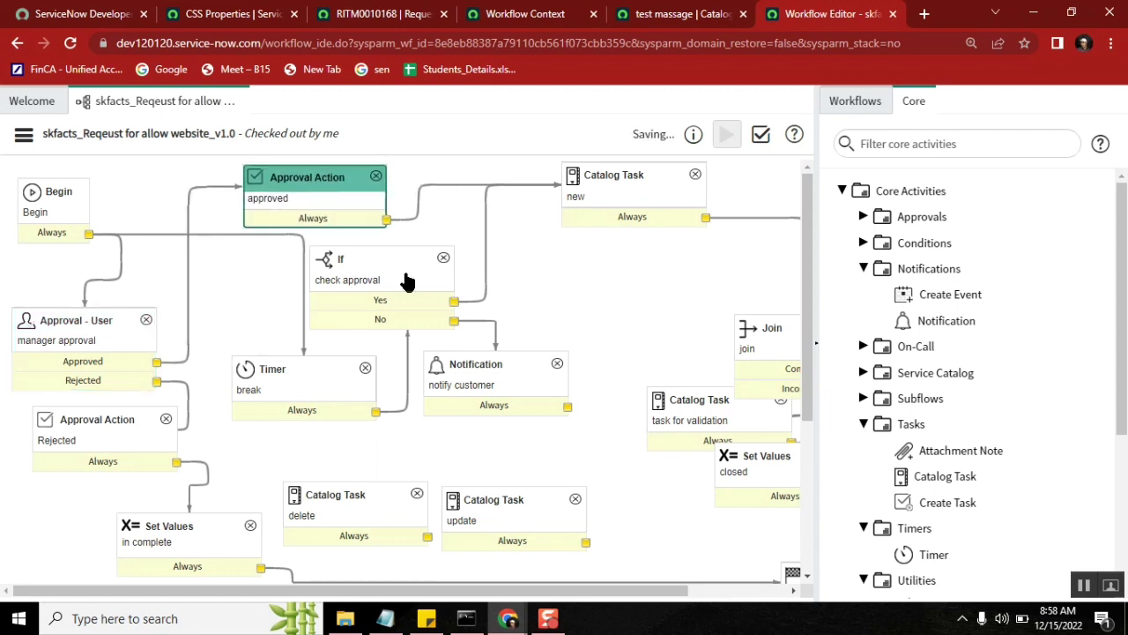
drag(385, 257, 393, 265)
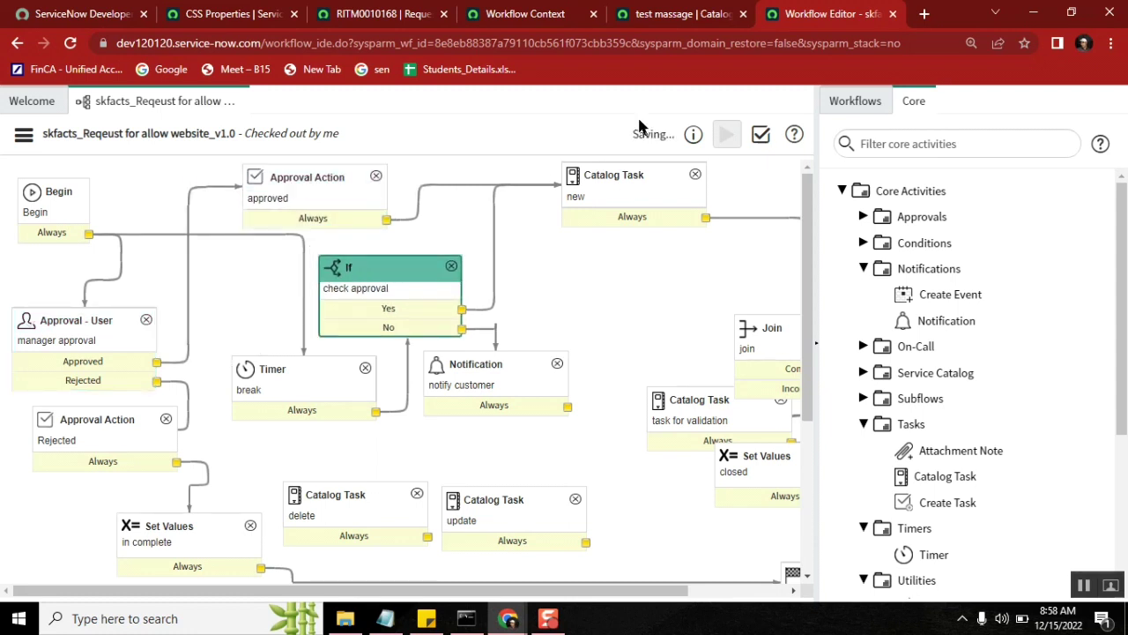
Inspect the first order's workflow context, close it and return to the website-access order form.
click(526, 13)
mouse_move(313, 394)
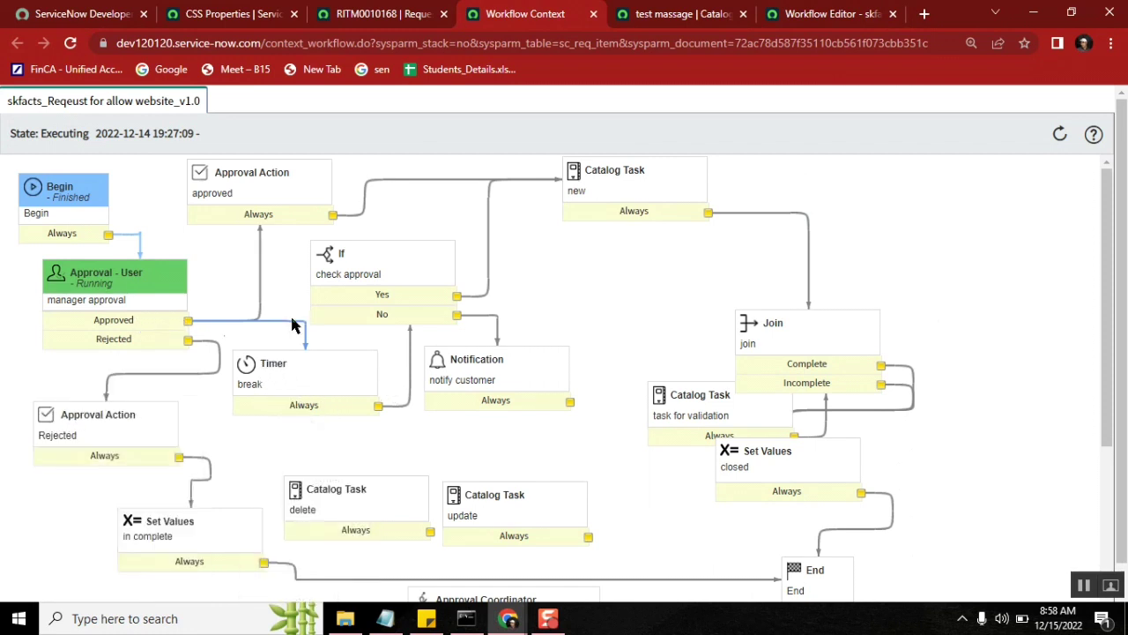
mouse_move(302, 370)
click(594, 15)
click(384, 14)
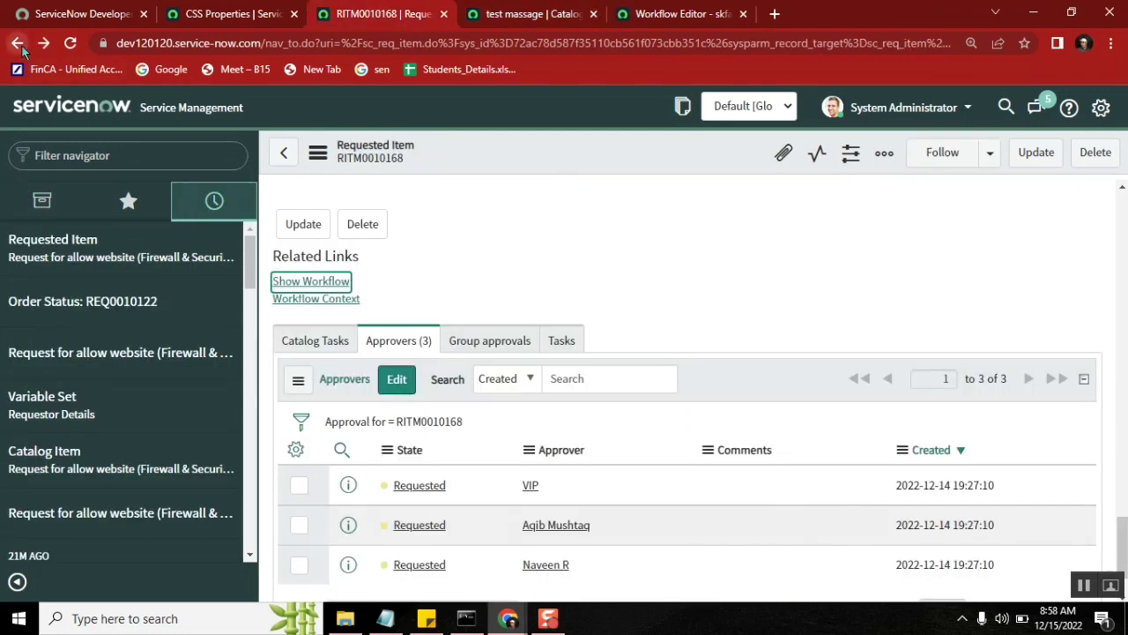
click(18, 43)
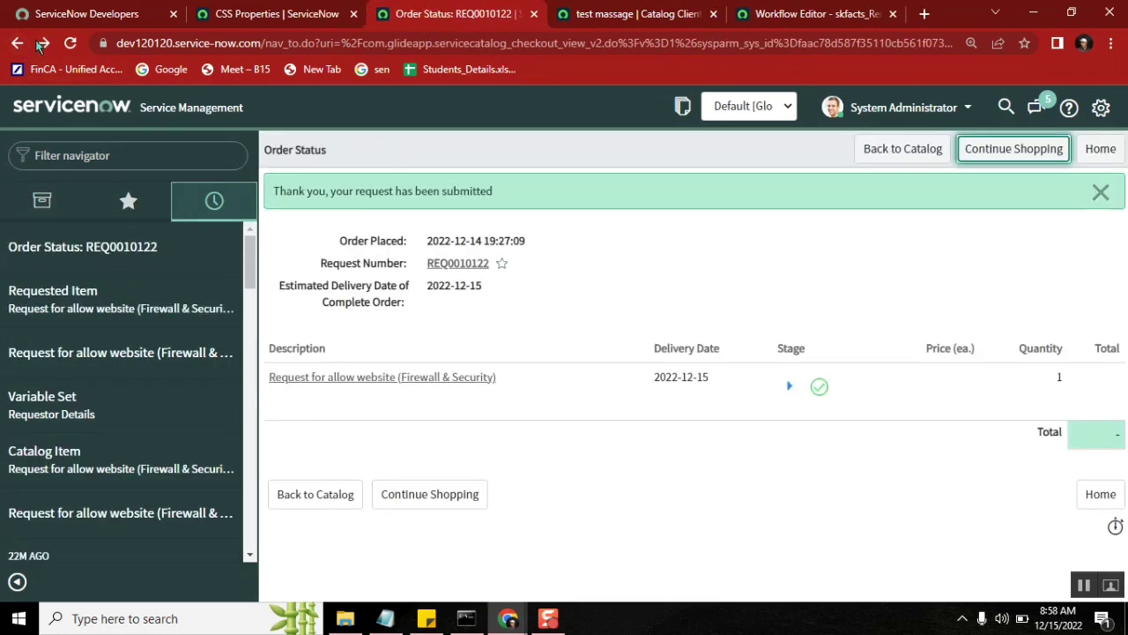
key(alt+Left)
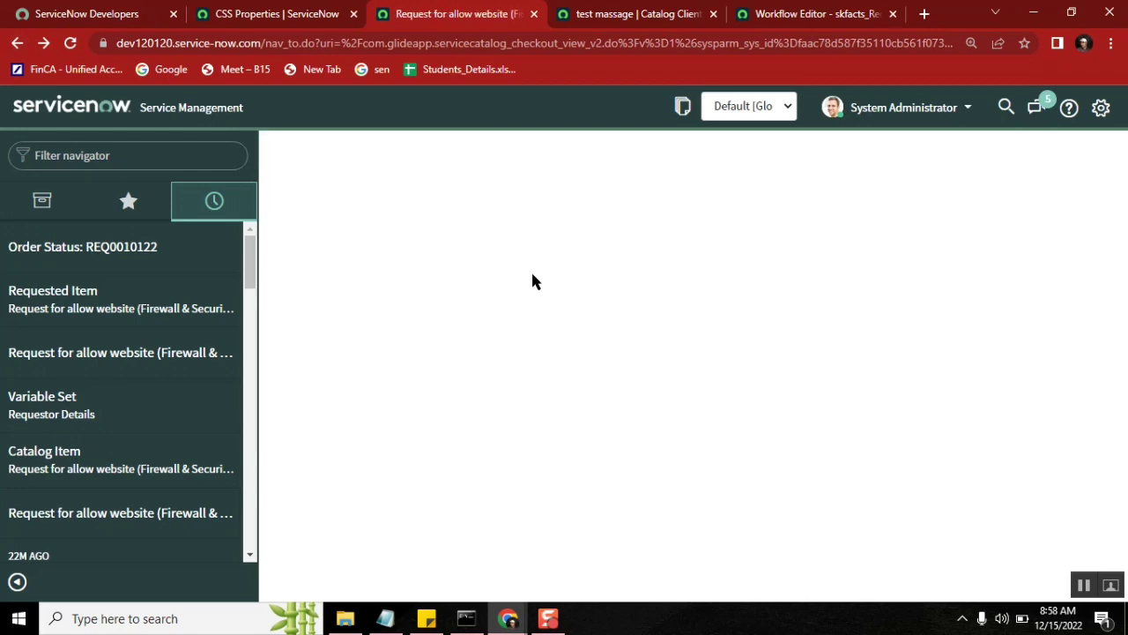
Recheck the rewired workflow and order the website-access item again with request type New.
click(820, 14)
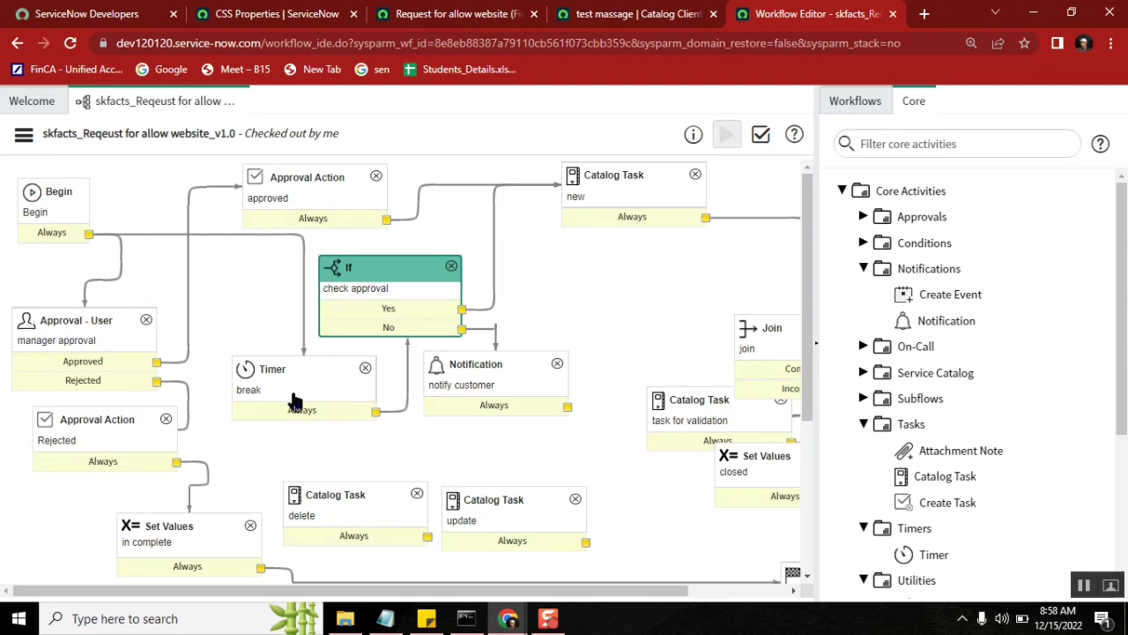
click(627, 16)
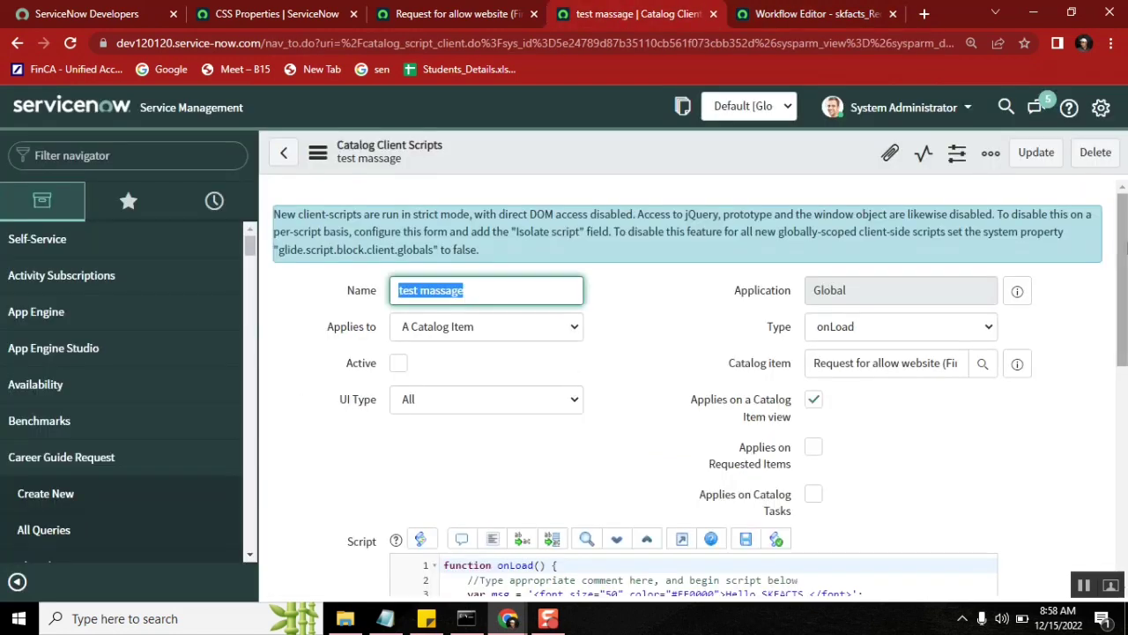
drag(1122, 264, 1124, 95)
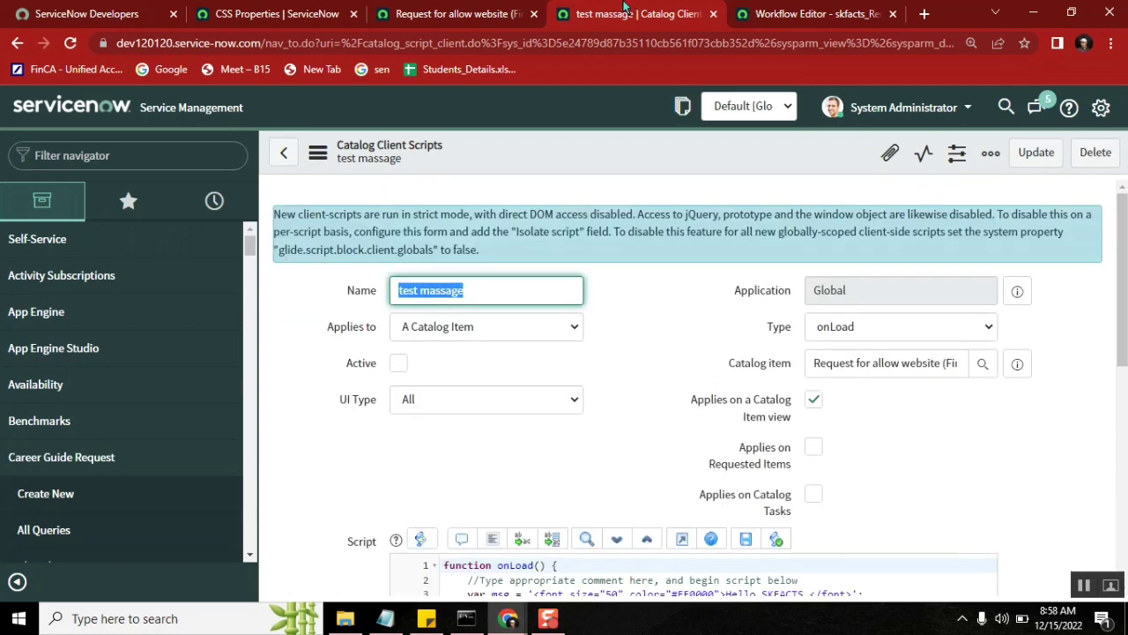
click(482, 14)
click(993, 276)
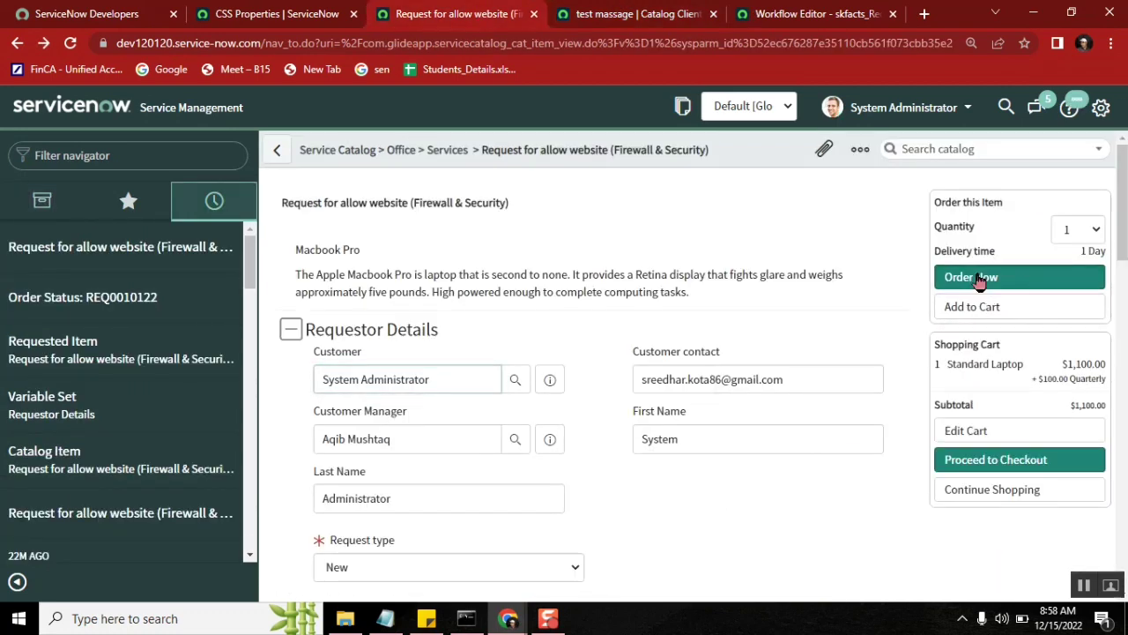
click(384, 568)
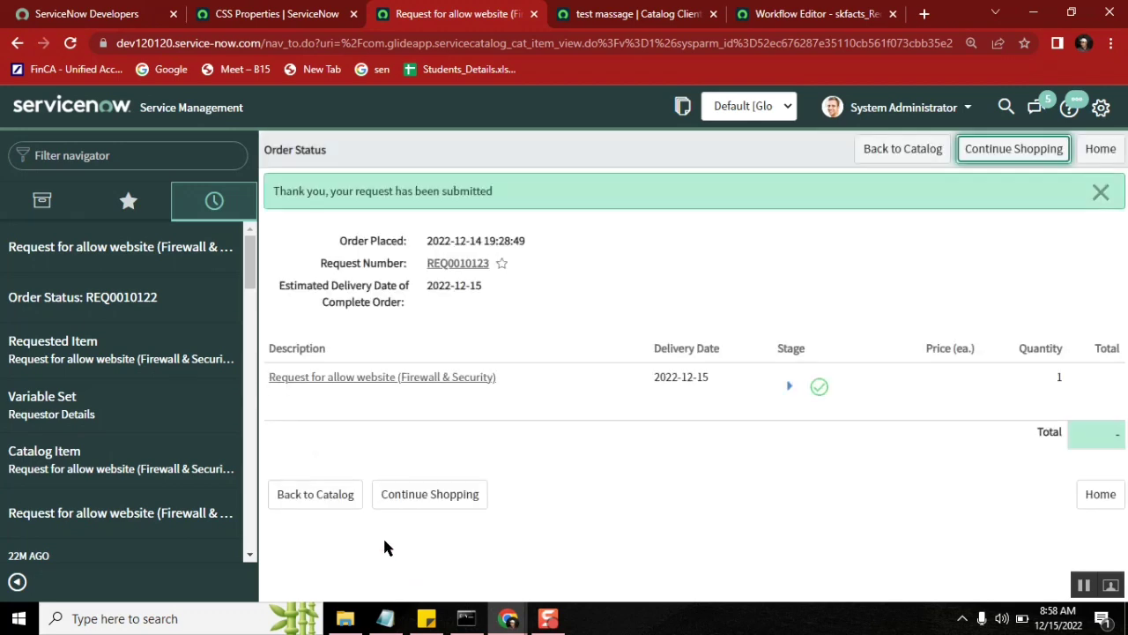
Open the newly ordered requested item and show its workflow context.
click(423, 379)
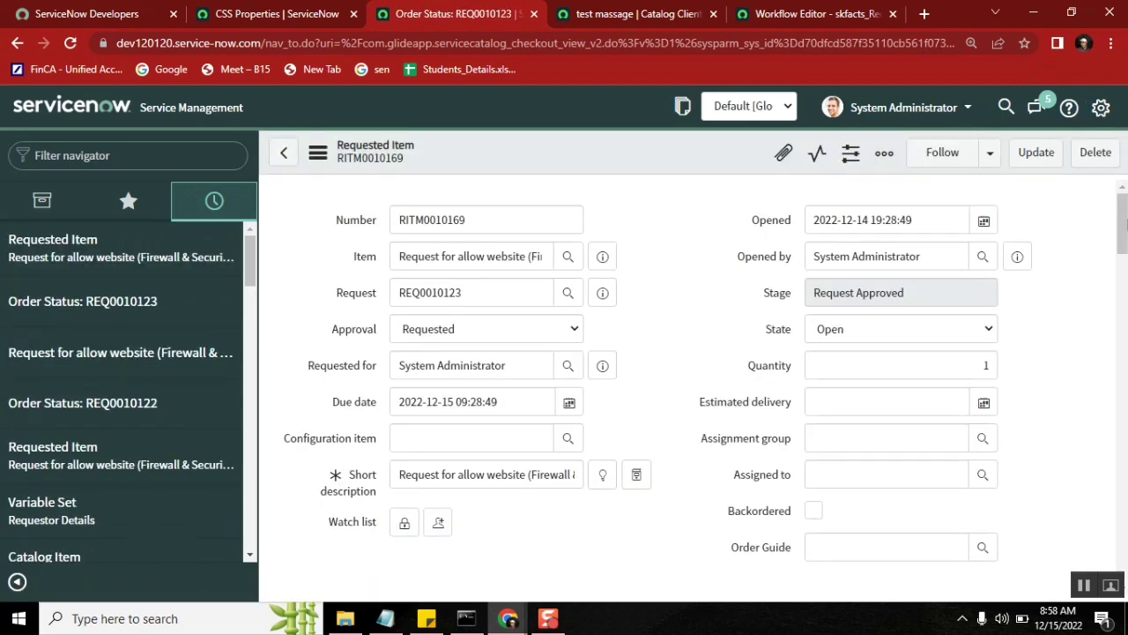
scroll(1123, 432, down, 15)
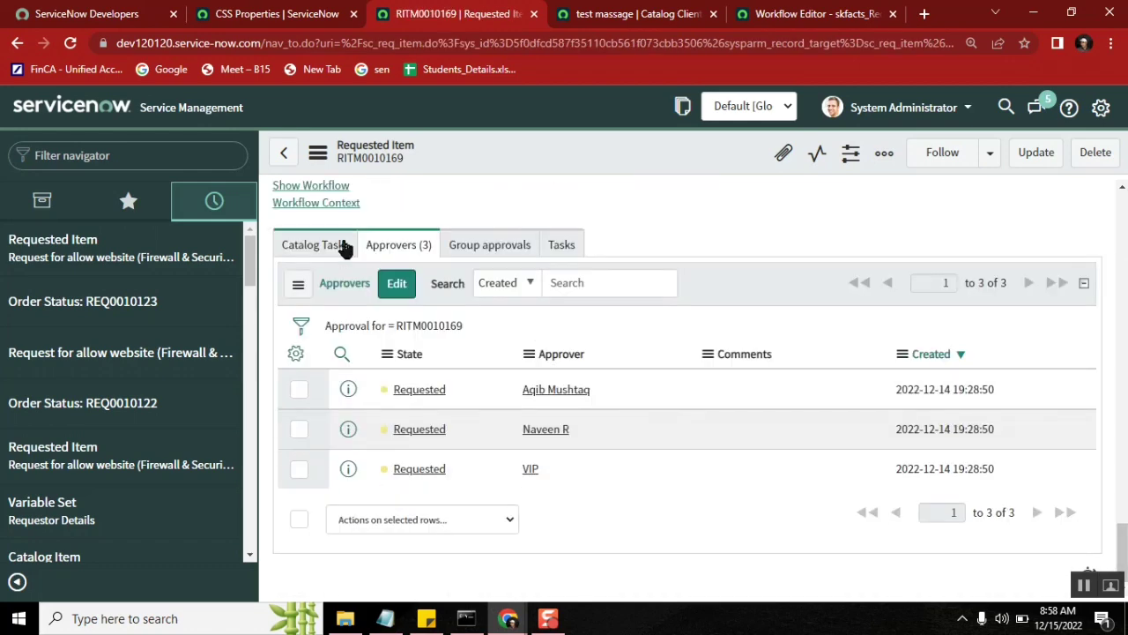
click(308, 187)
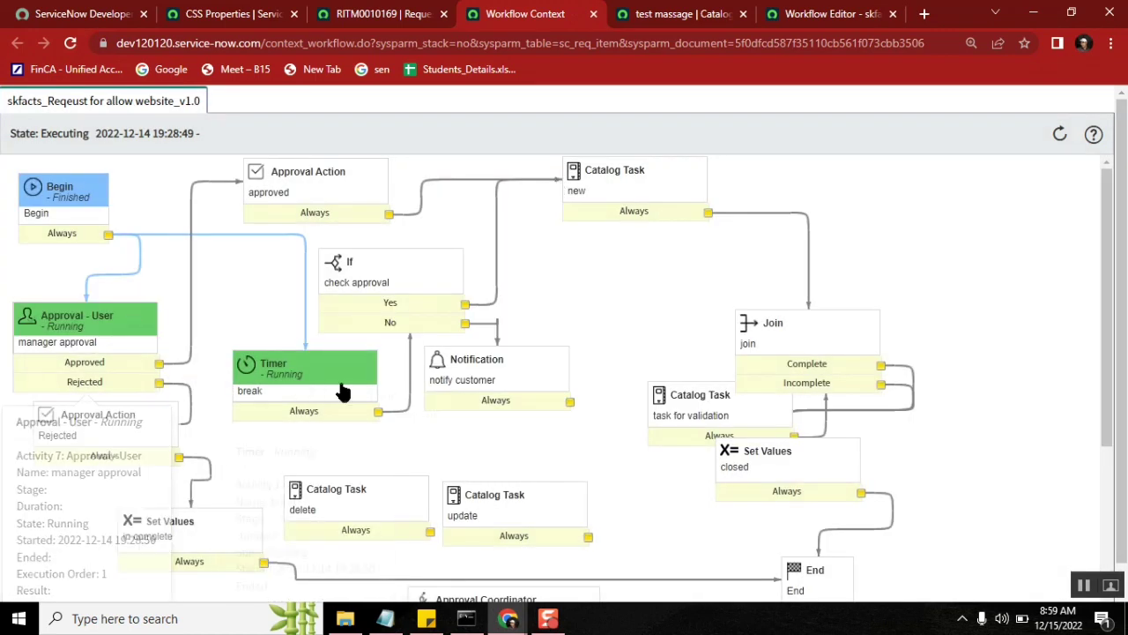
Examine the details of the Timer, check approval, Notification, Approval Action and new Catalog Task activities in the running workflow.
mouse_move(333, 391)
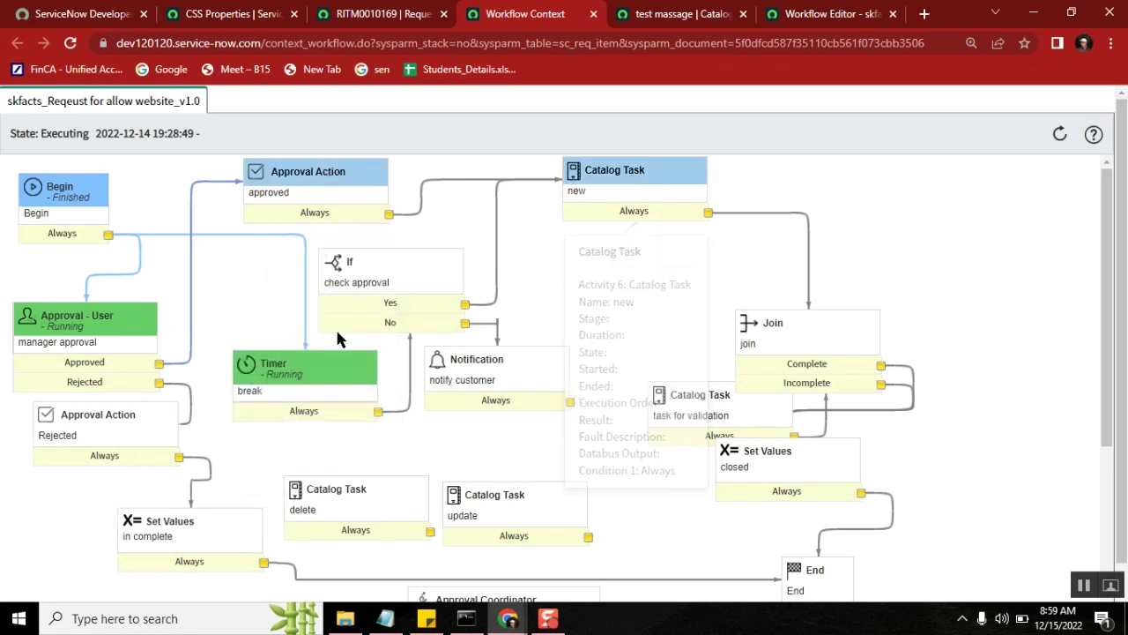
mouse_move(298, 365)
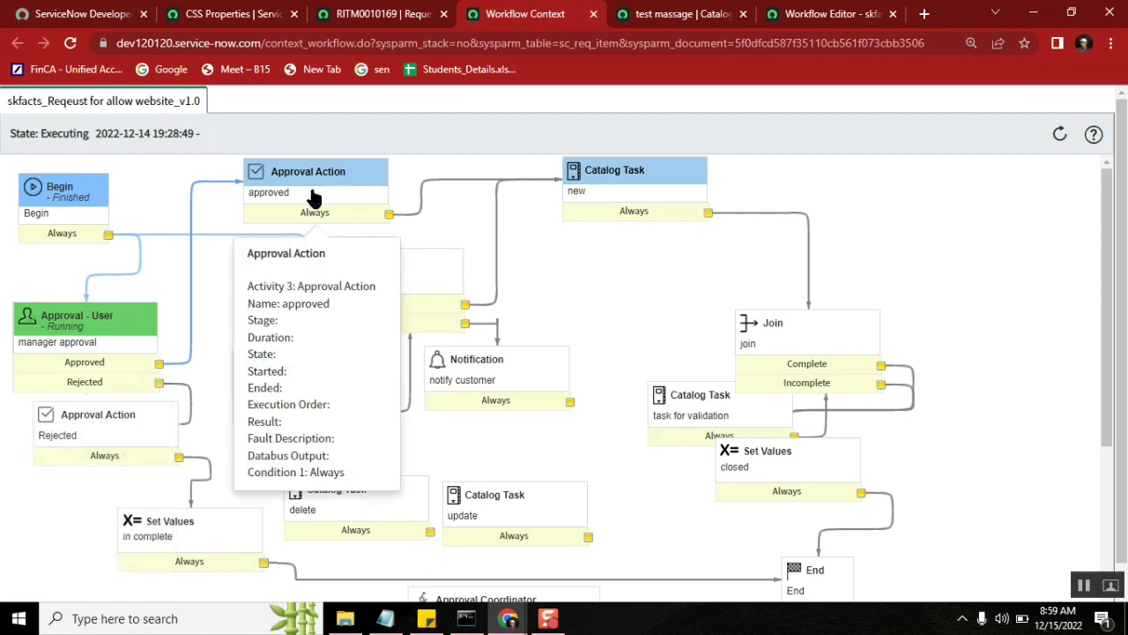
mouse_move(298, 399)
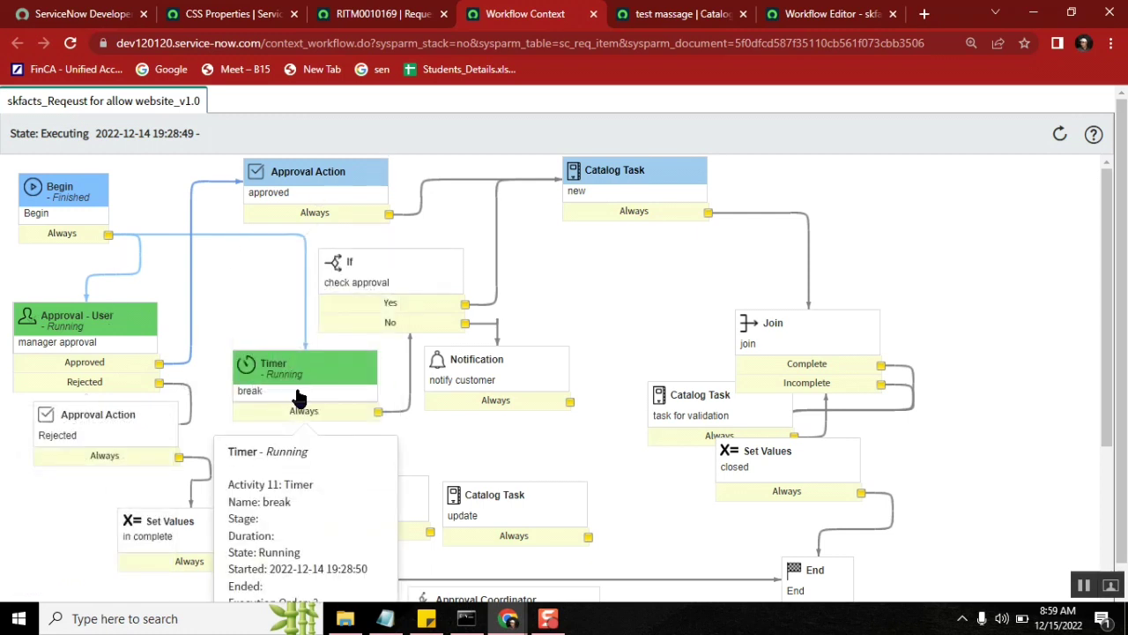
mouse_move(401, 291)
mouse_move(522, 384)
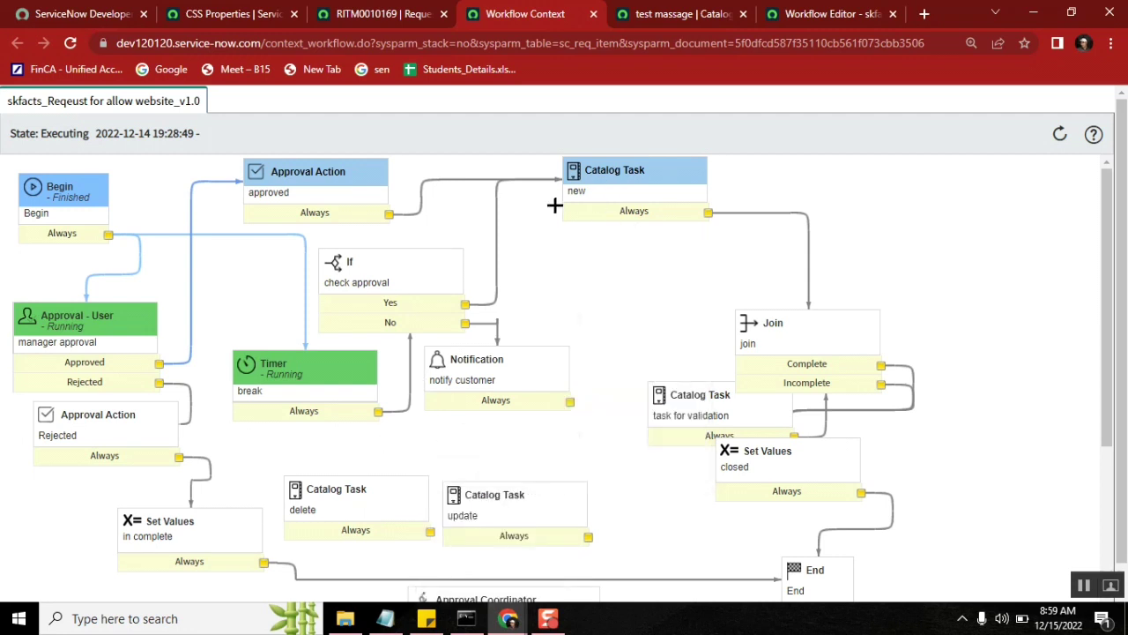
mouse_move(603, 190)
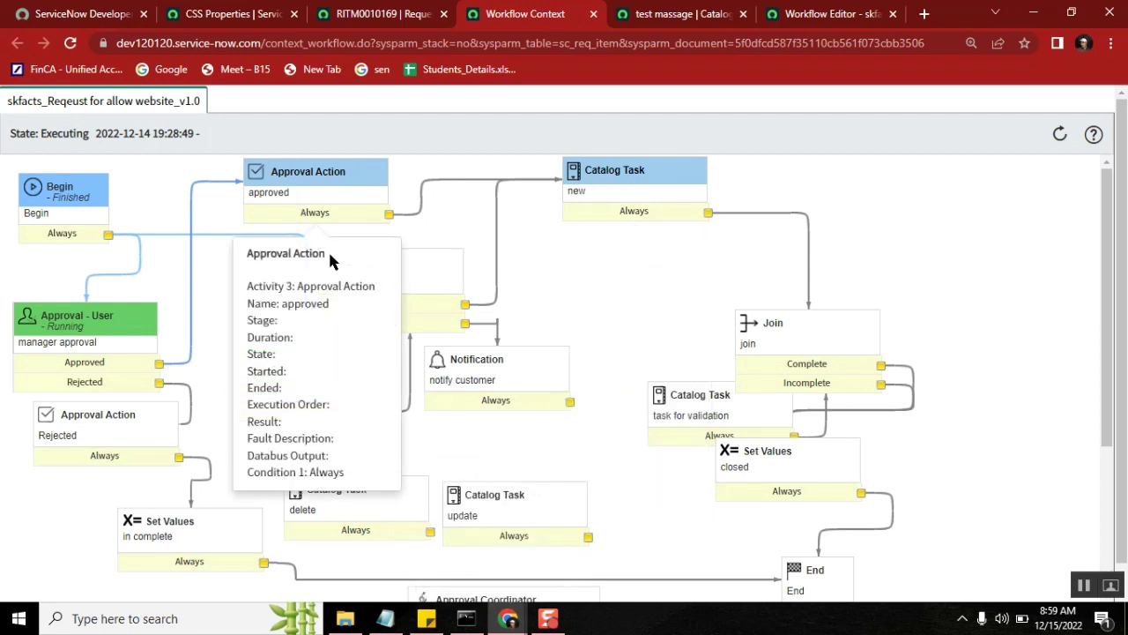
mouse_move(319, 181)
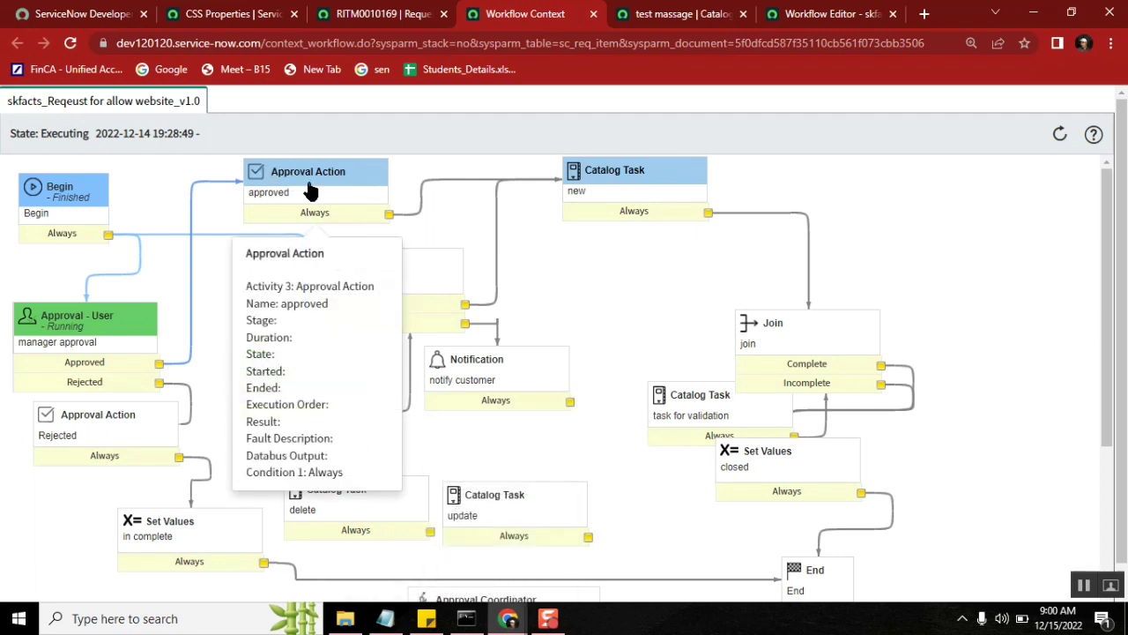
Reload the workflow context repeatedly to check the progress of the Timer, approval check and customer notification.
click(71, 43)
mouse_move(443, 287)
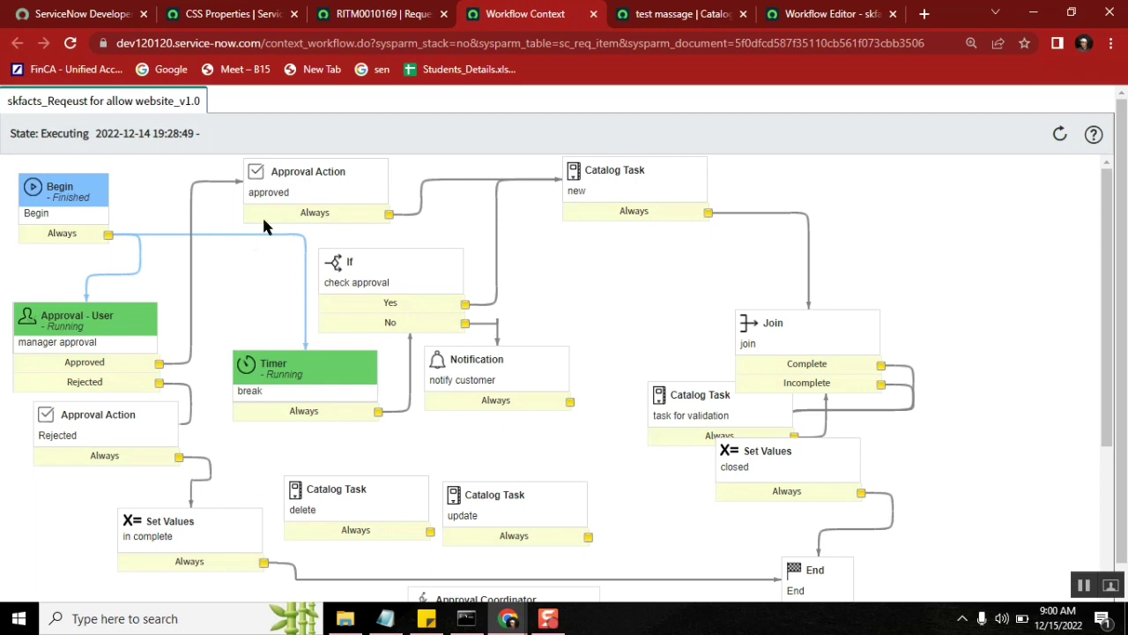
click(70, 43)
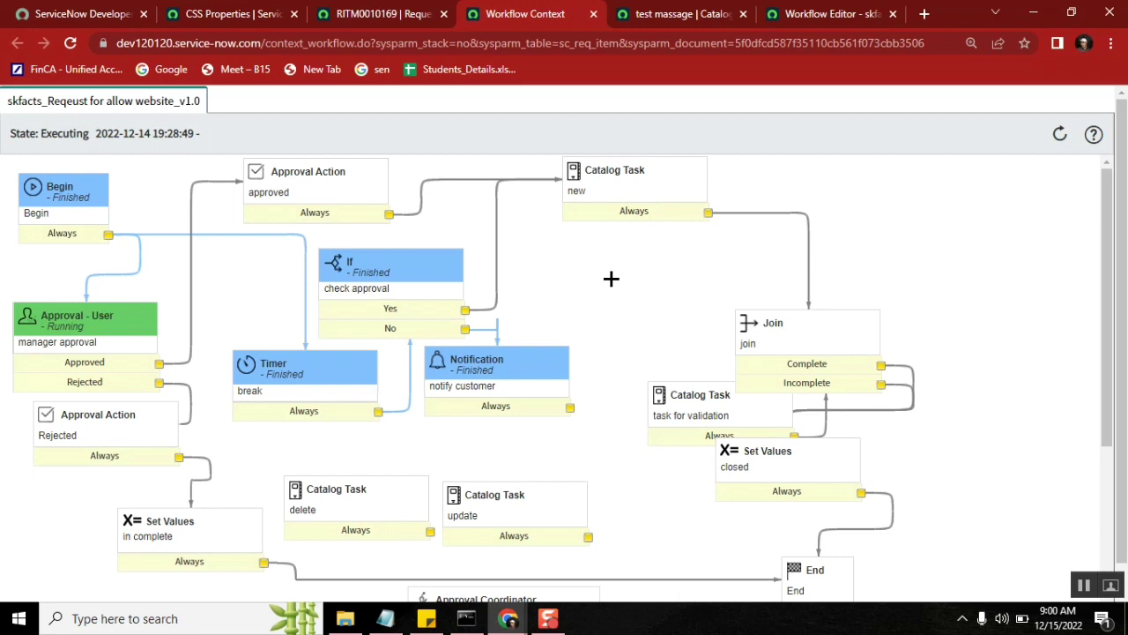
Review the Timer and check approval activities in the workflow context and reload the requested item to check its approval status.
mouse_move(255, 375)
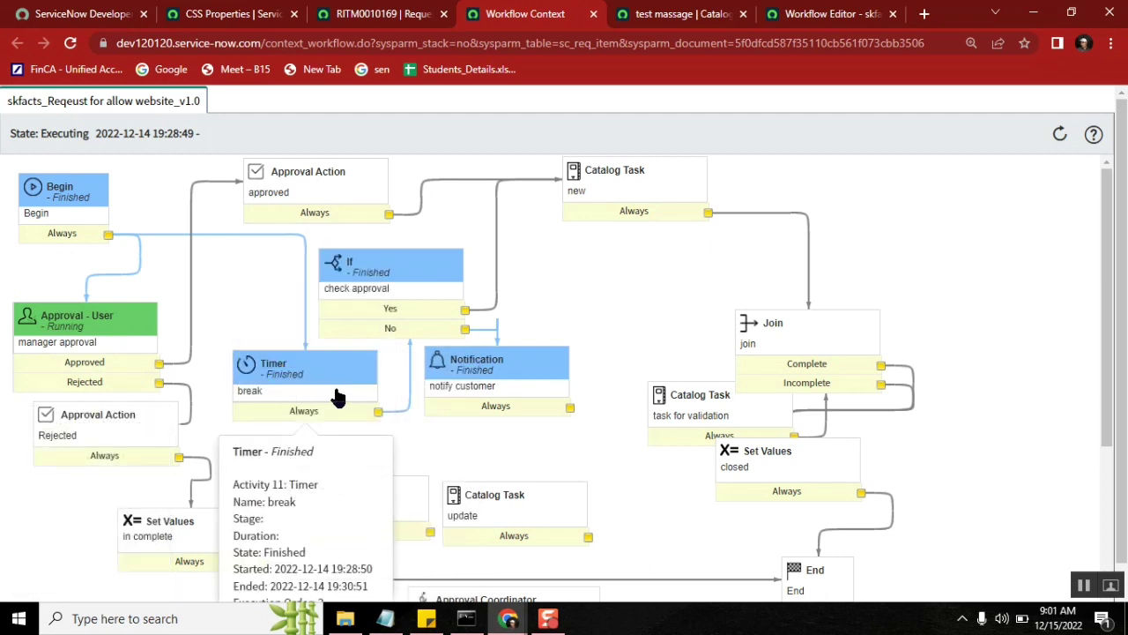
mouse_move(401, 273)
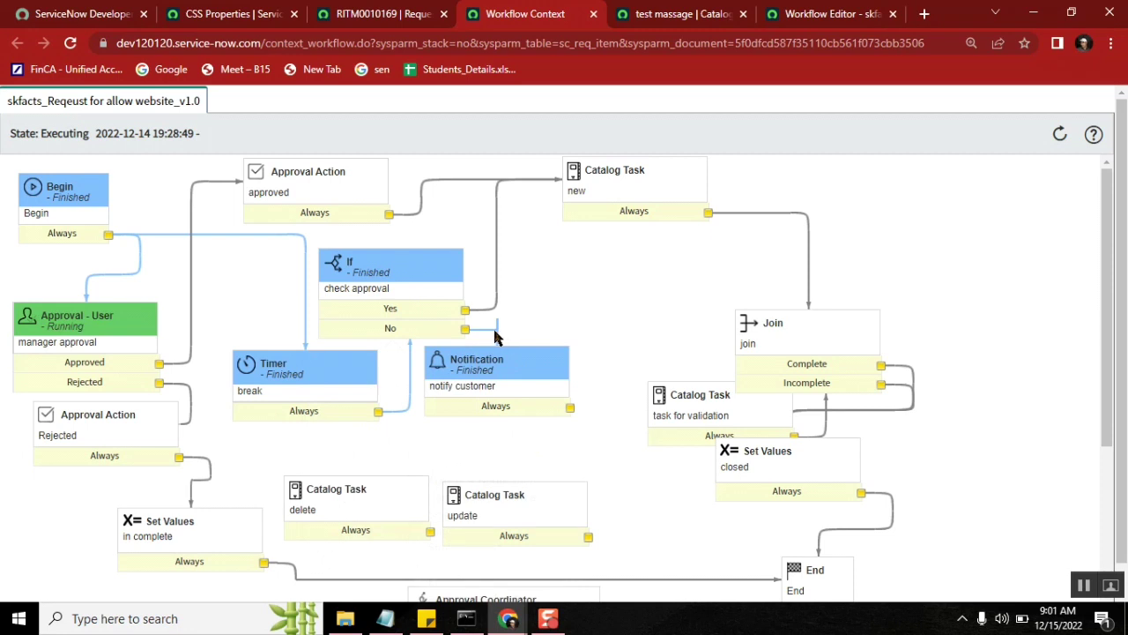
key(ctrl+shift+Tab)
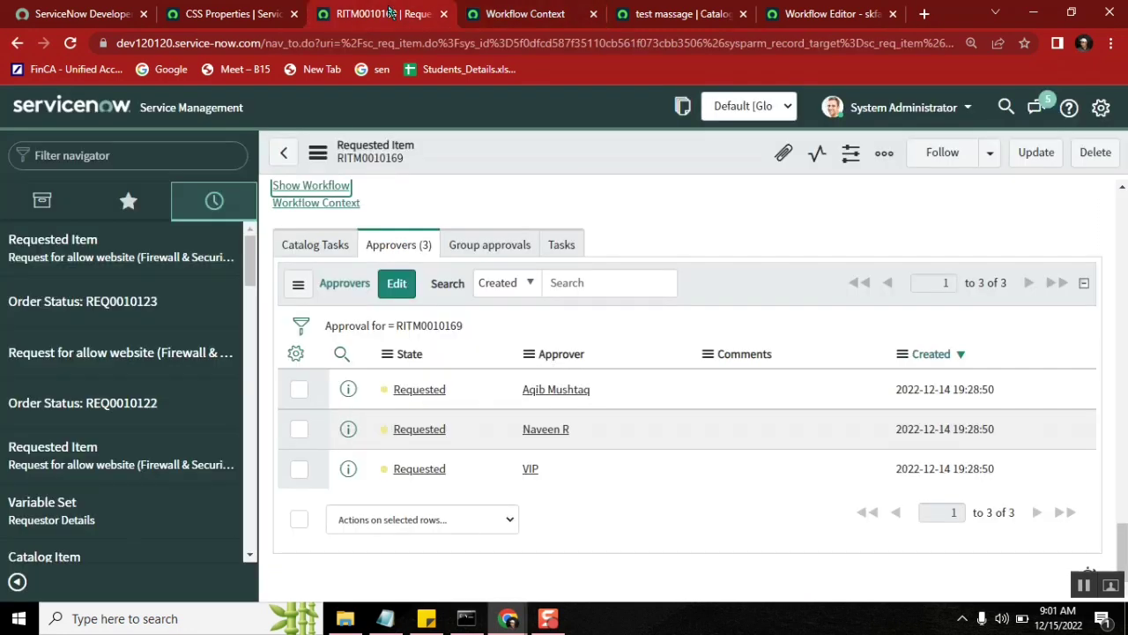
key(F5)
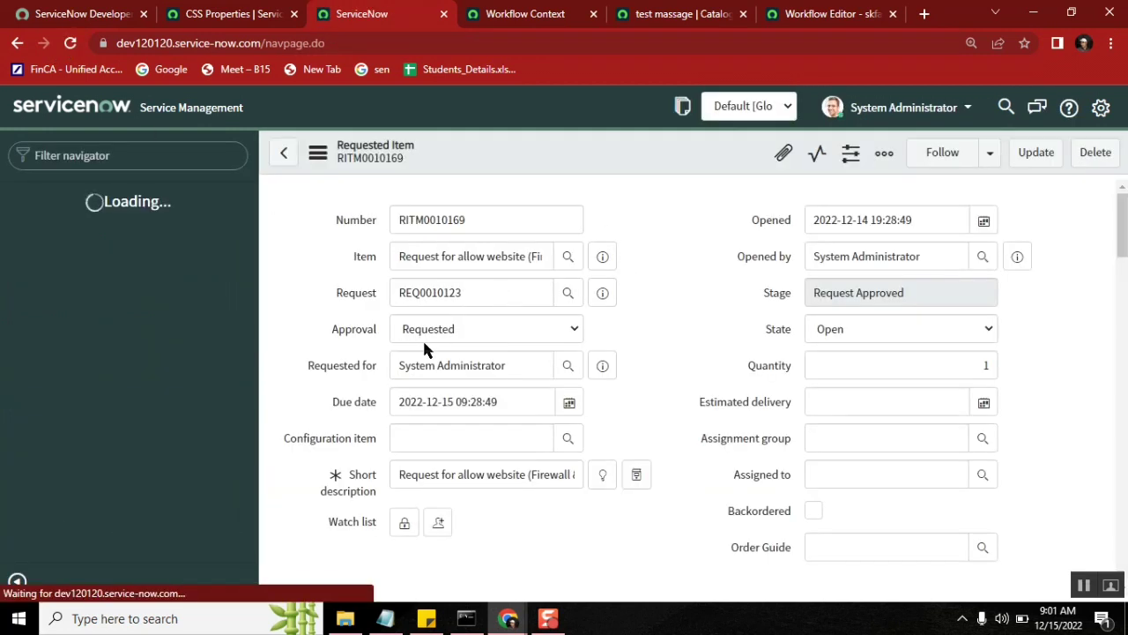
Examine the Notification, Rejected, check approval and new Catalog Task activities in the running workflow, and return to the workflow's editable version.
key(ctrl+Tab)
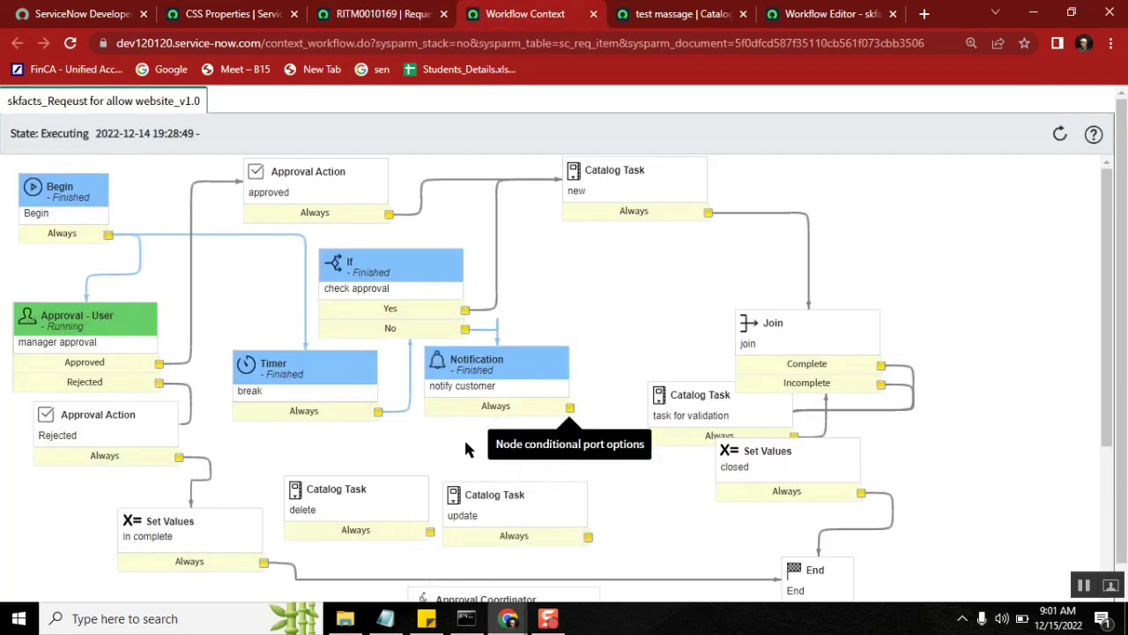
mouse_move(557, 372)
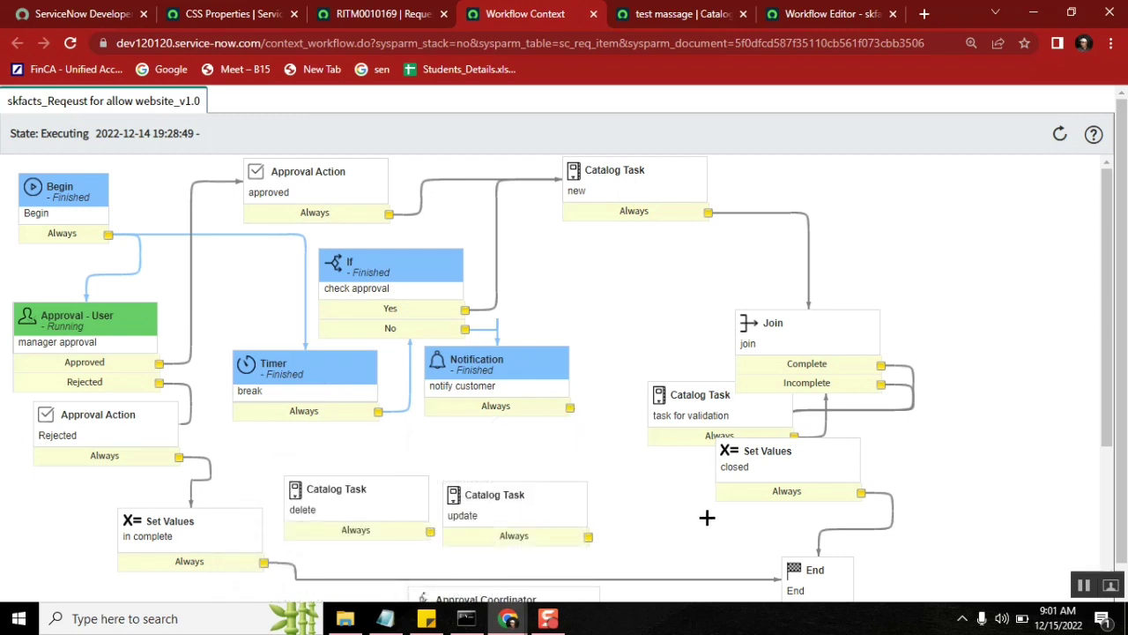
mouse_move(106, 439)
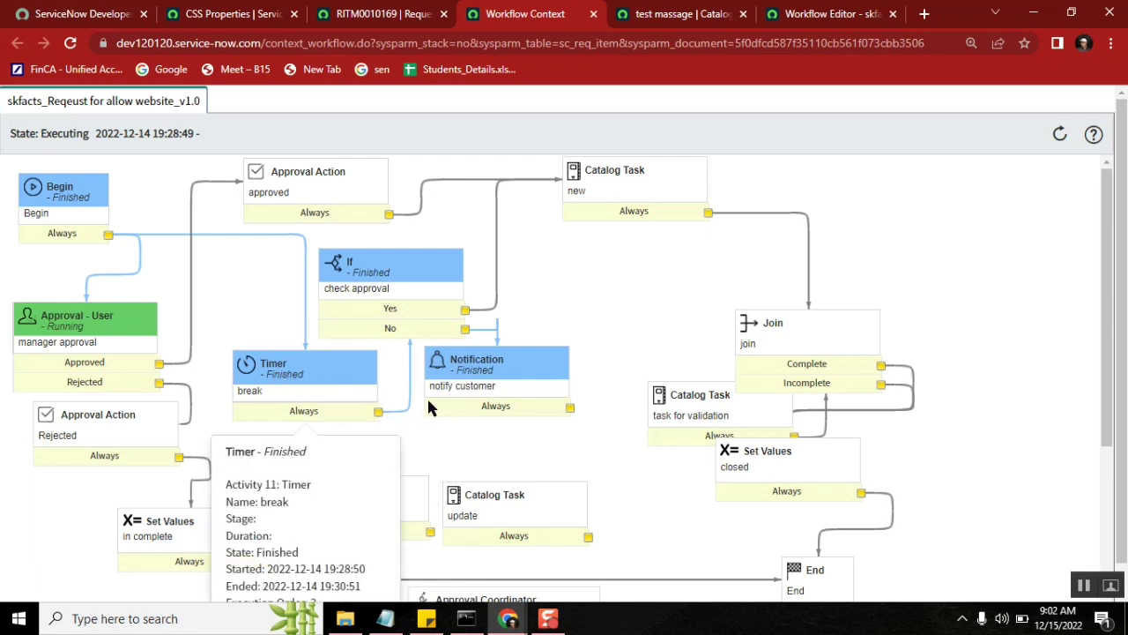
mouse_move(438, 279)
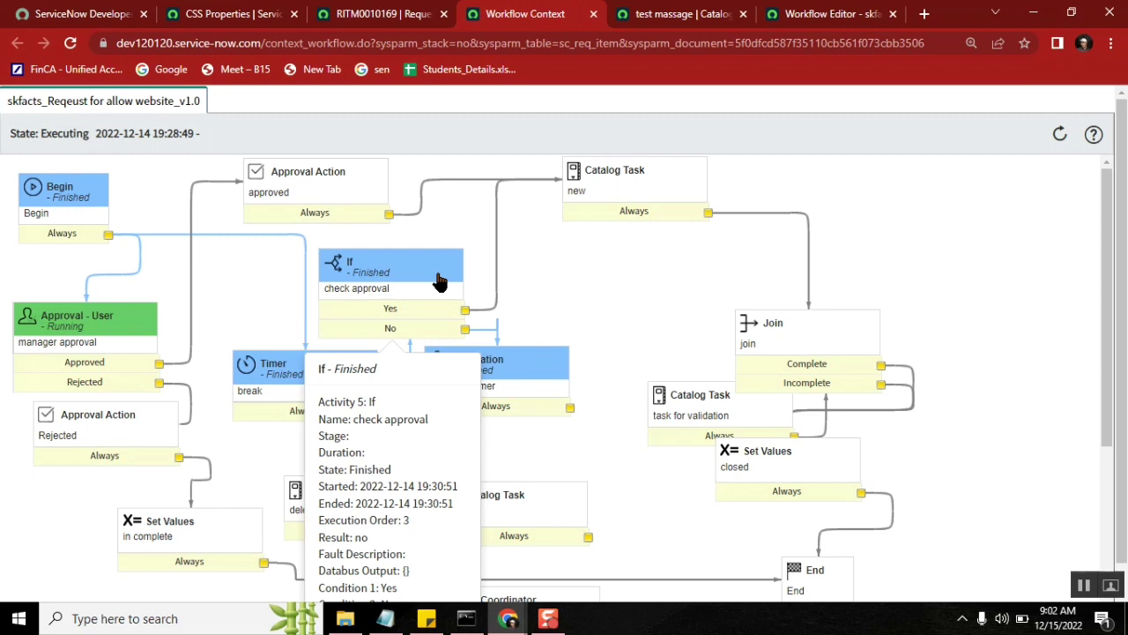
mouse_move(646, 215)
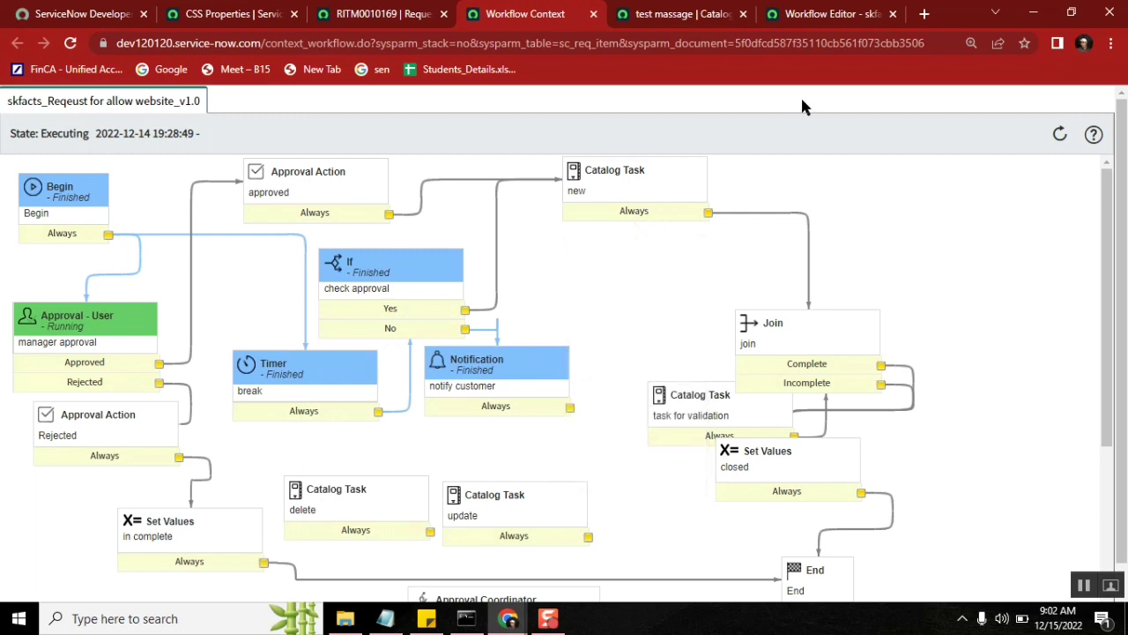
click(809, 14)
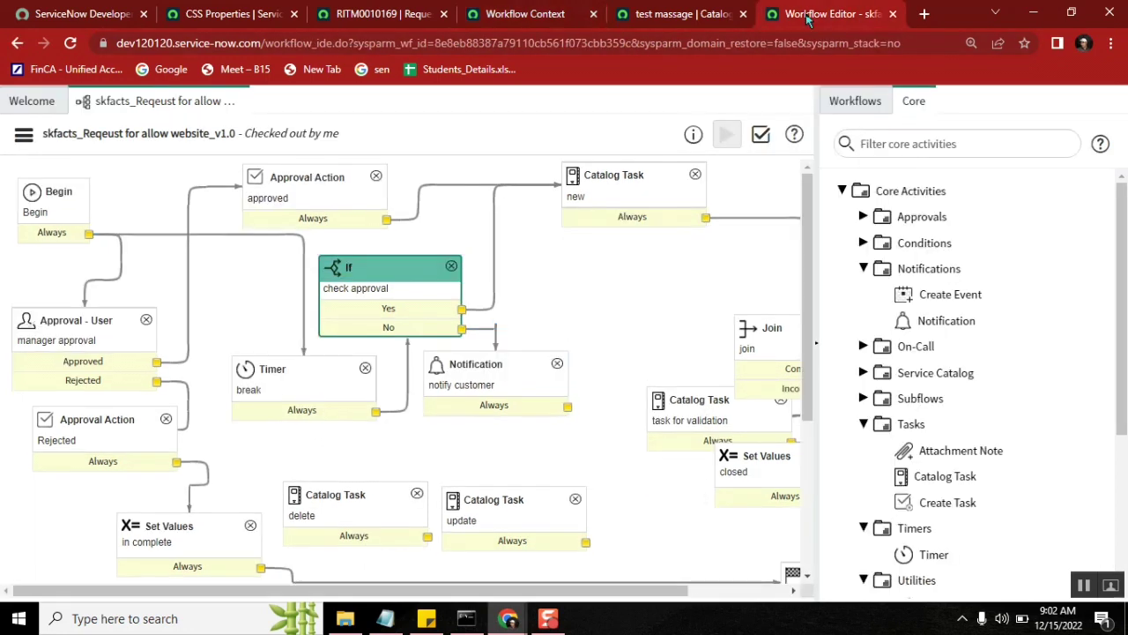